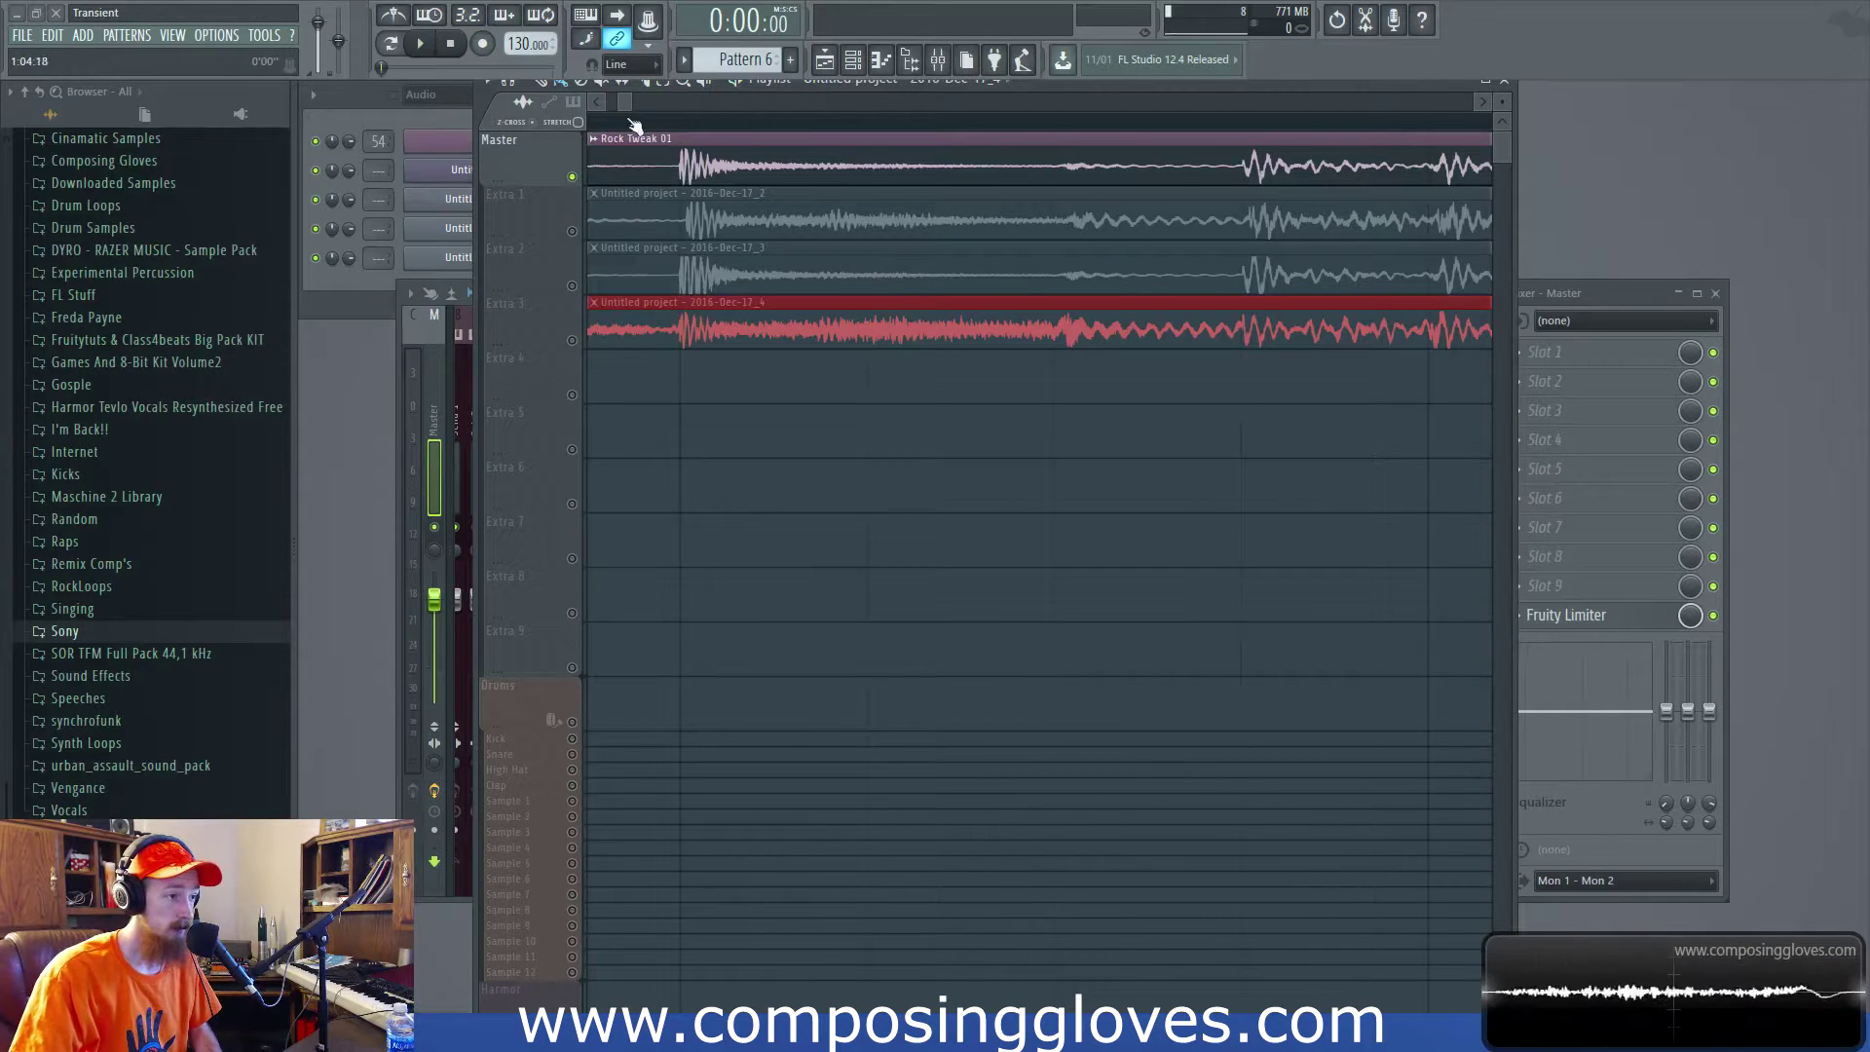
Zoom the playlist out until Rock Tweak 01 and its three rendered variants show in full.
mouse_move(631, 100)
left_mouse_down()
mouse_move(678, 100)
mouse_move(650, 97)
left_mouse_up()
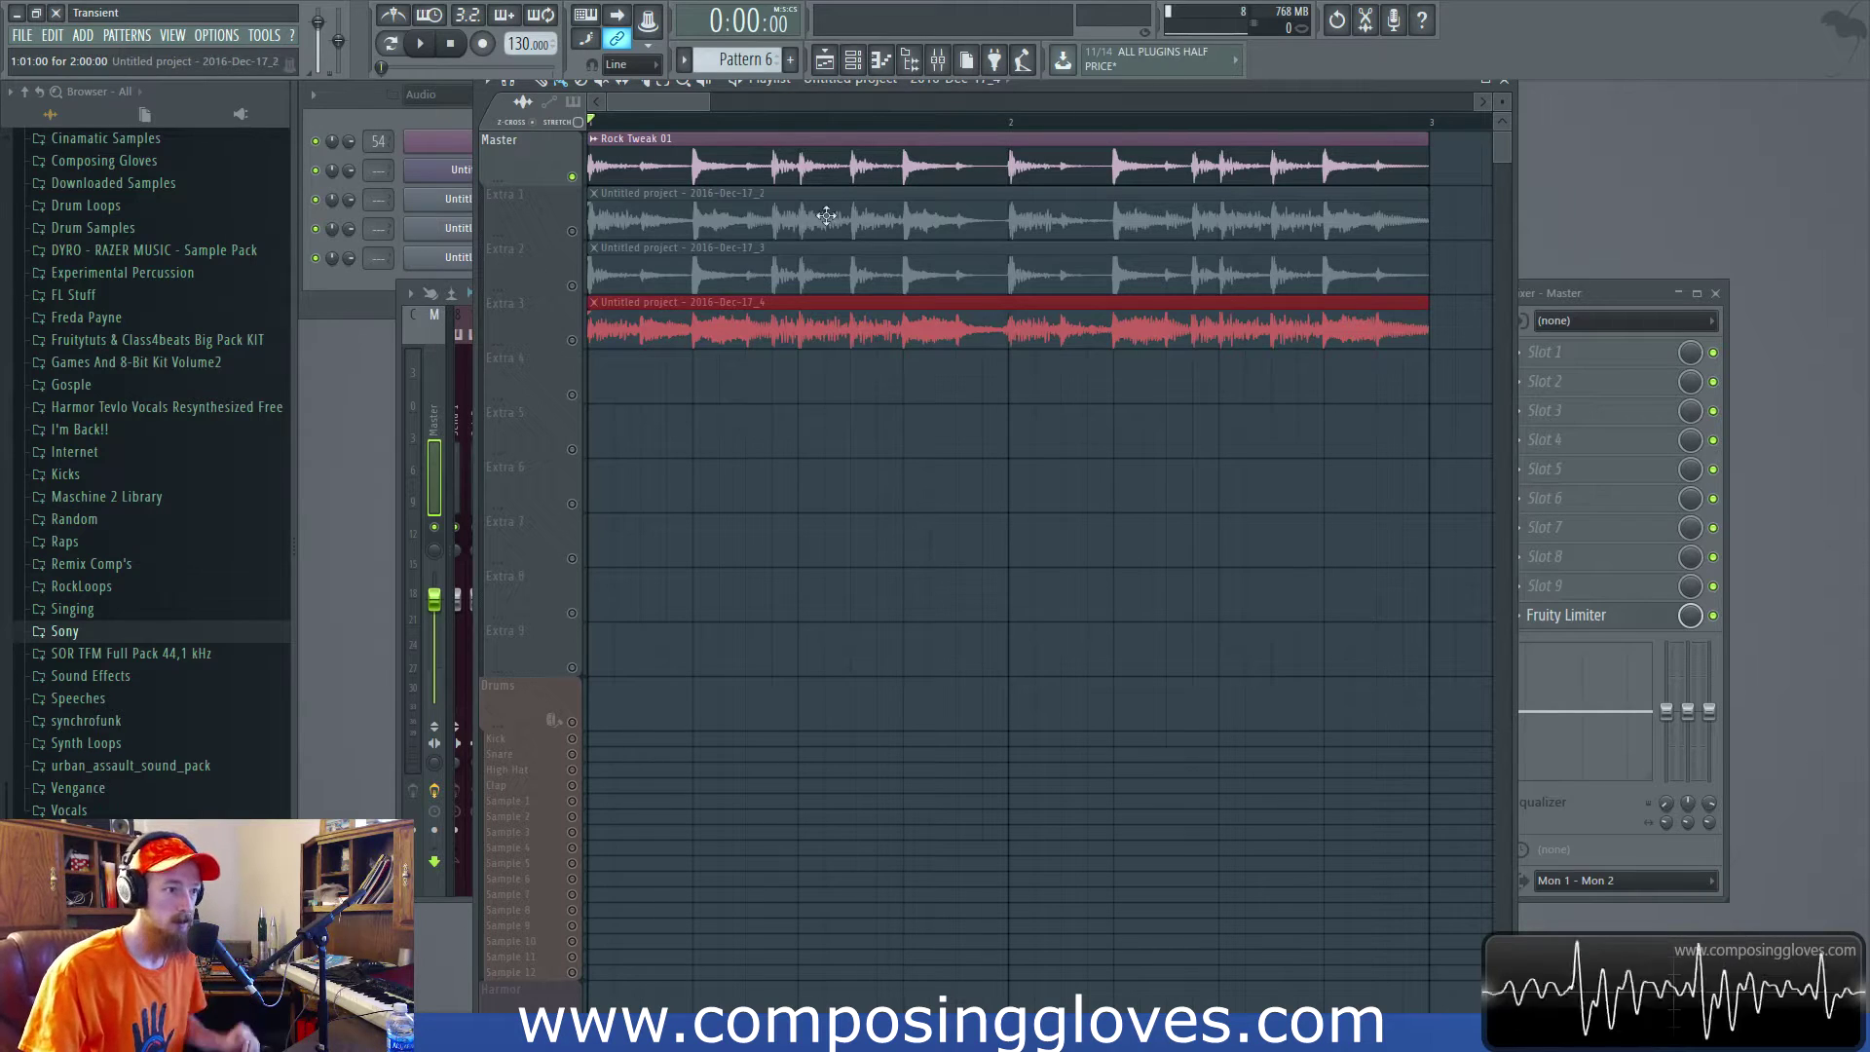
scroll(852, 210, "up", 3)
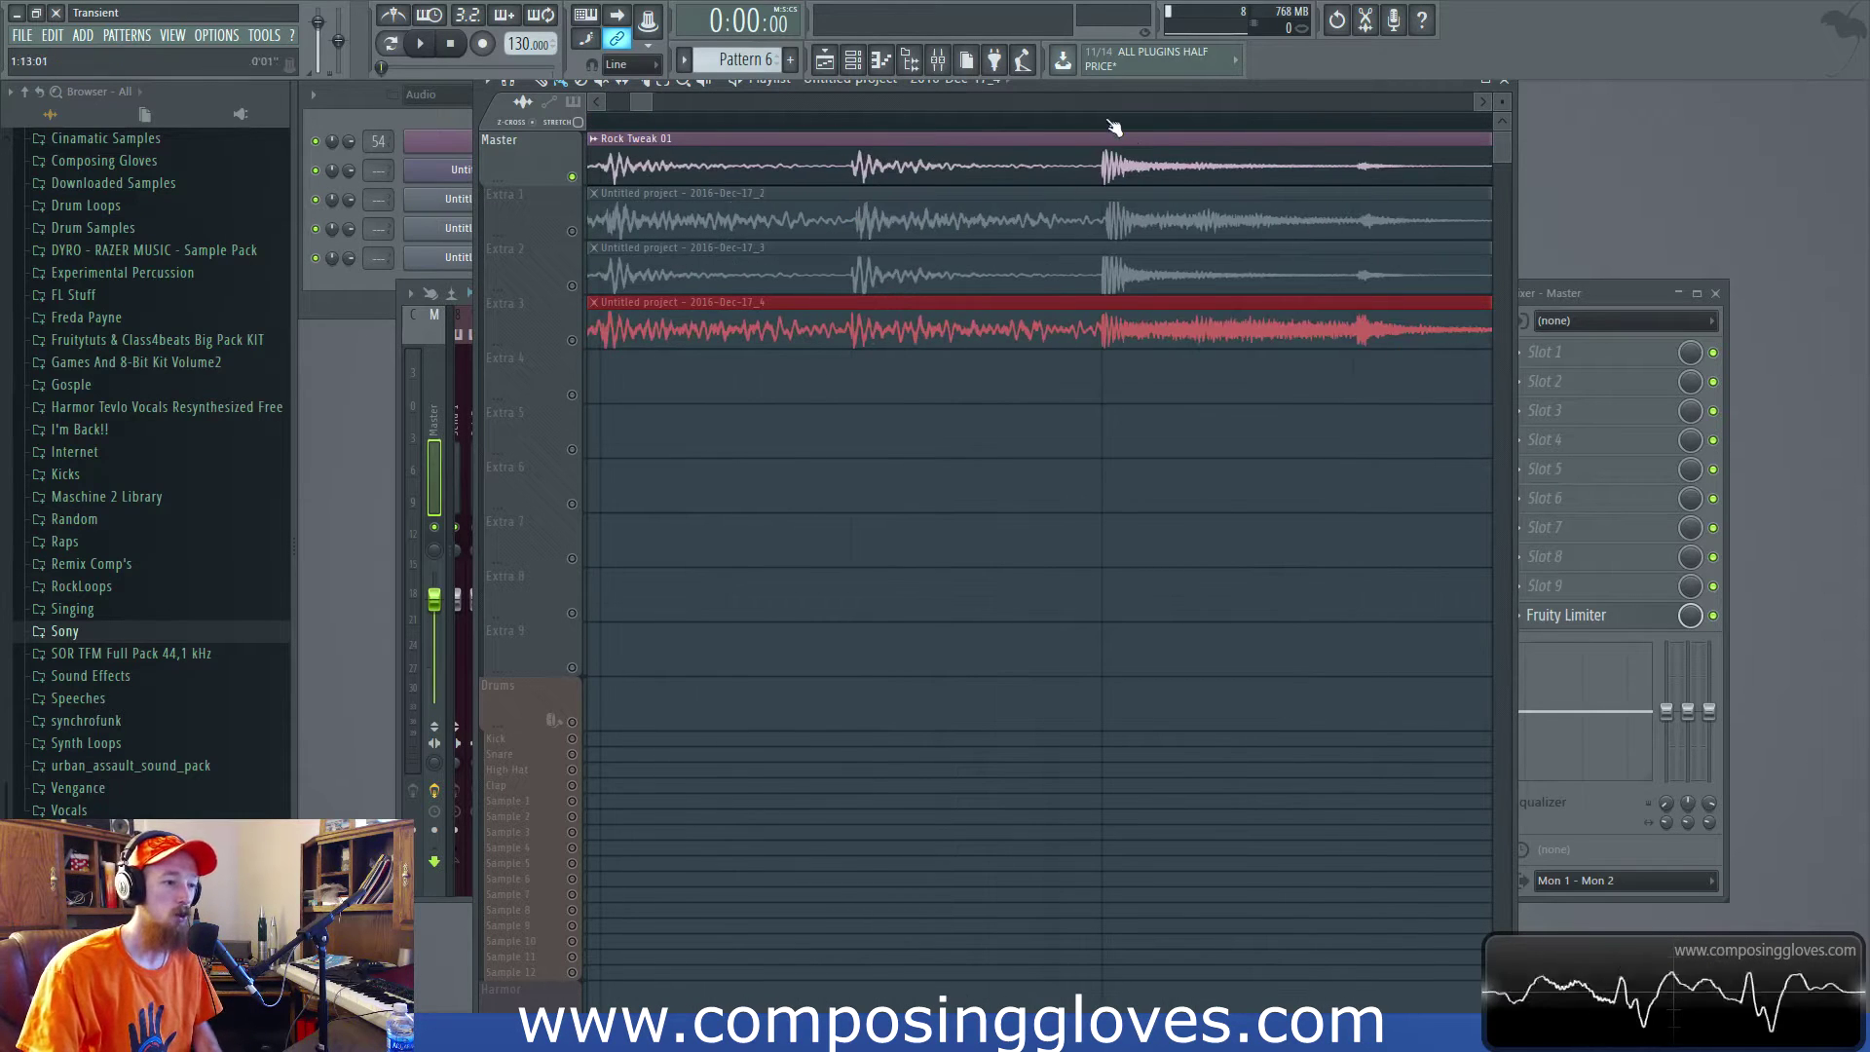
left_click_drag(1105, 124, 1198, 130)
left_click(1132, 241)
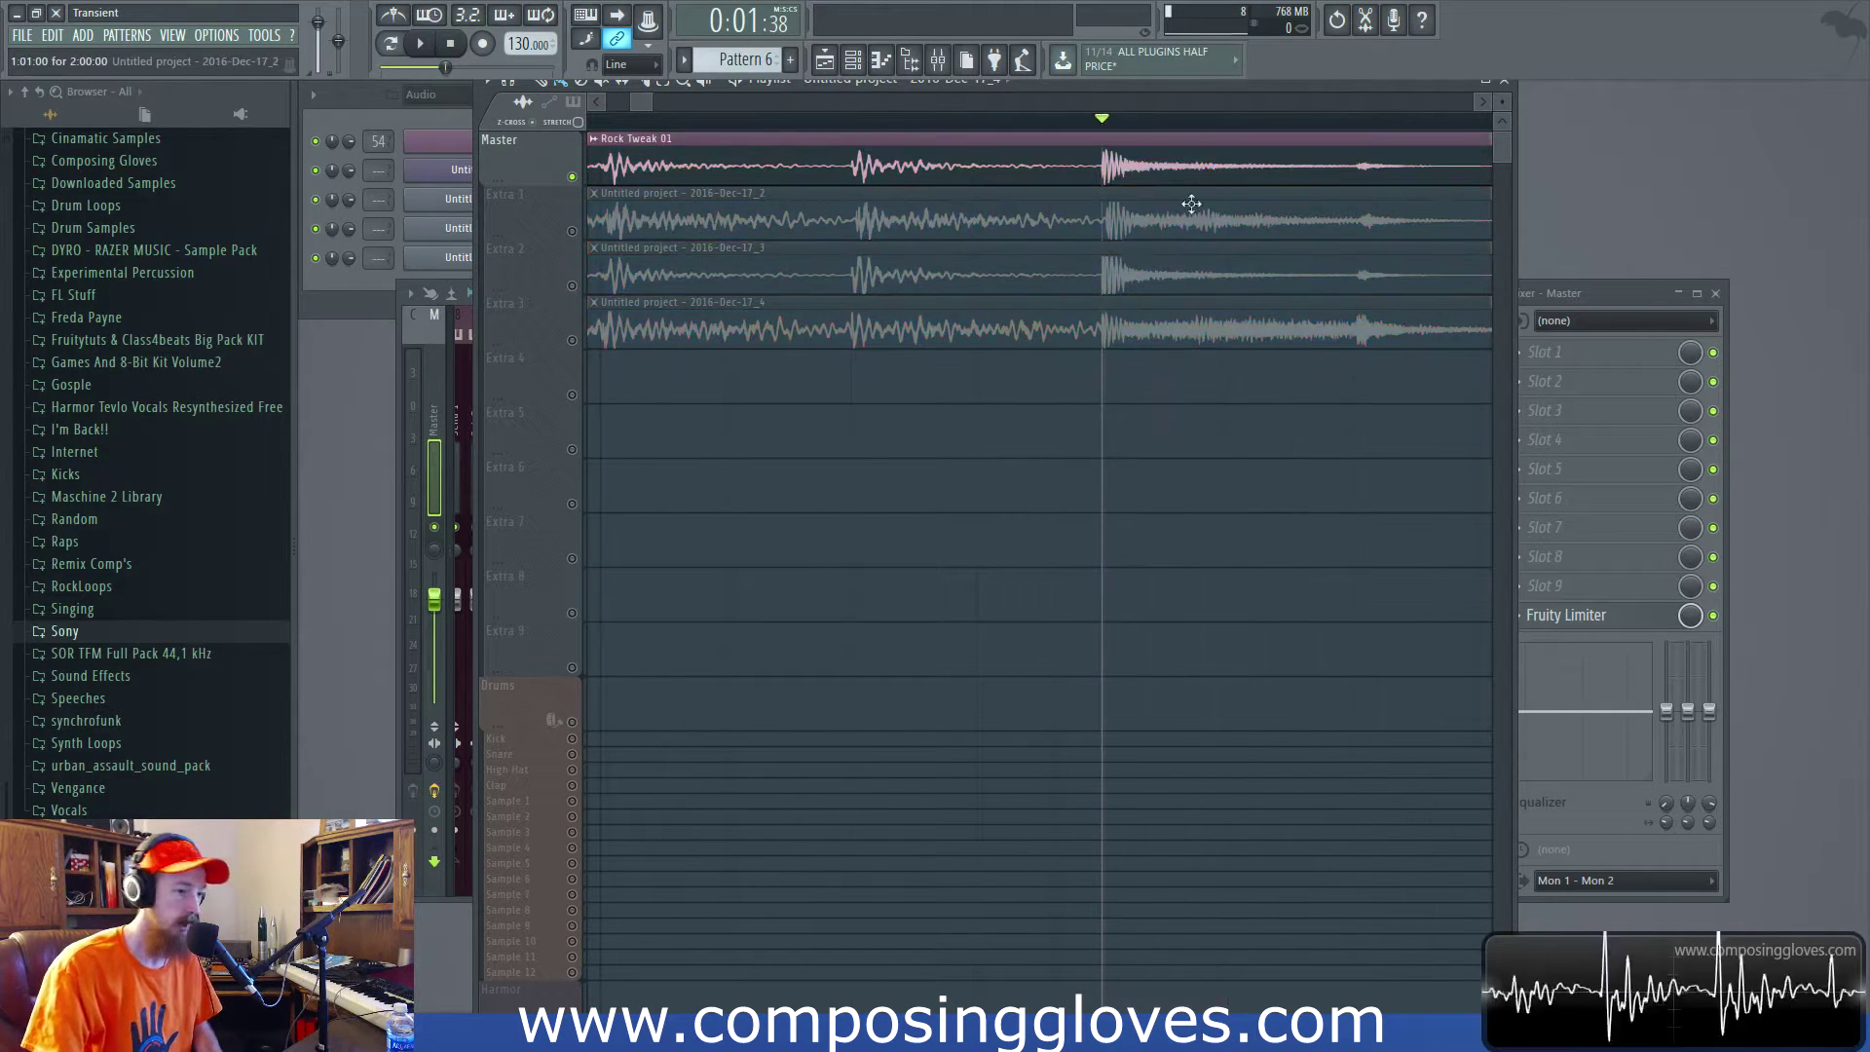
scroll(1132, 242, "down", 3)
scroll(1132, 242, "up", 4)
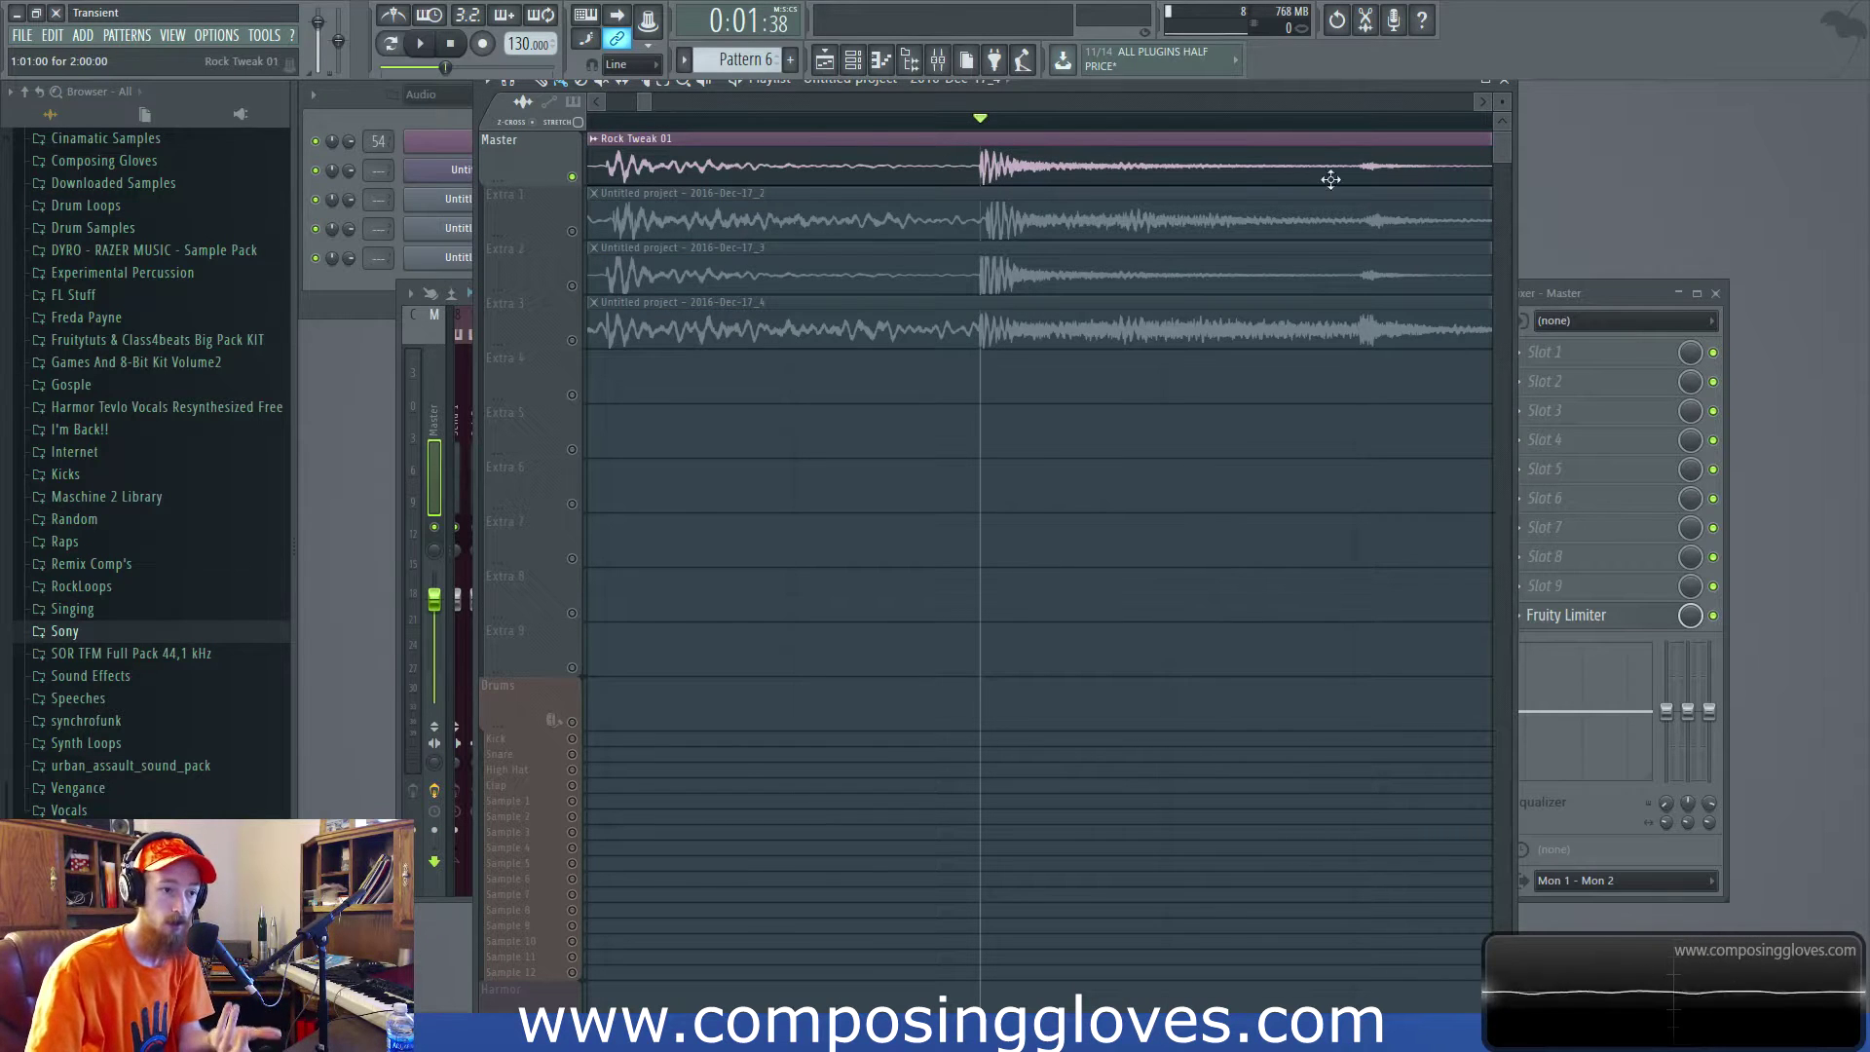
scroll(993, 181, "down", 5)
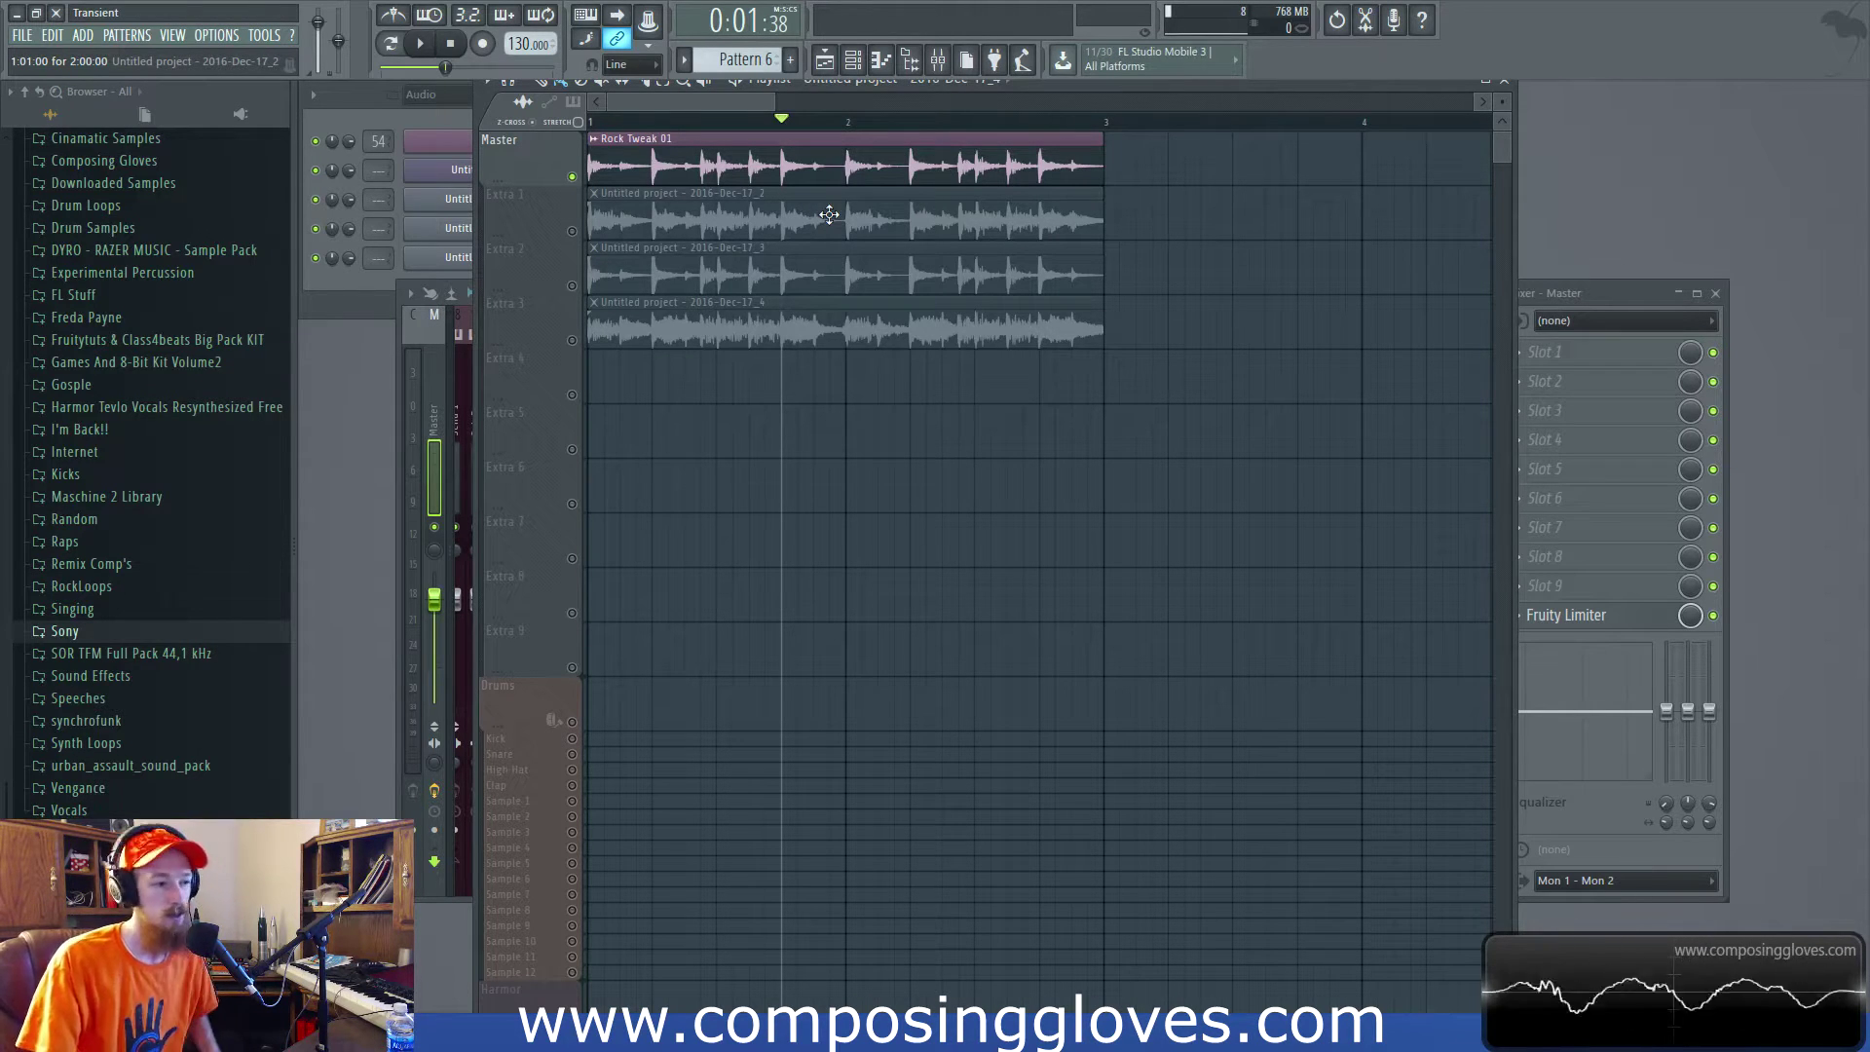
scroll(828, 214, "up", 3)
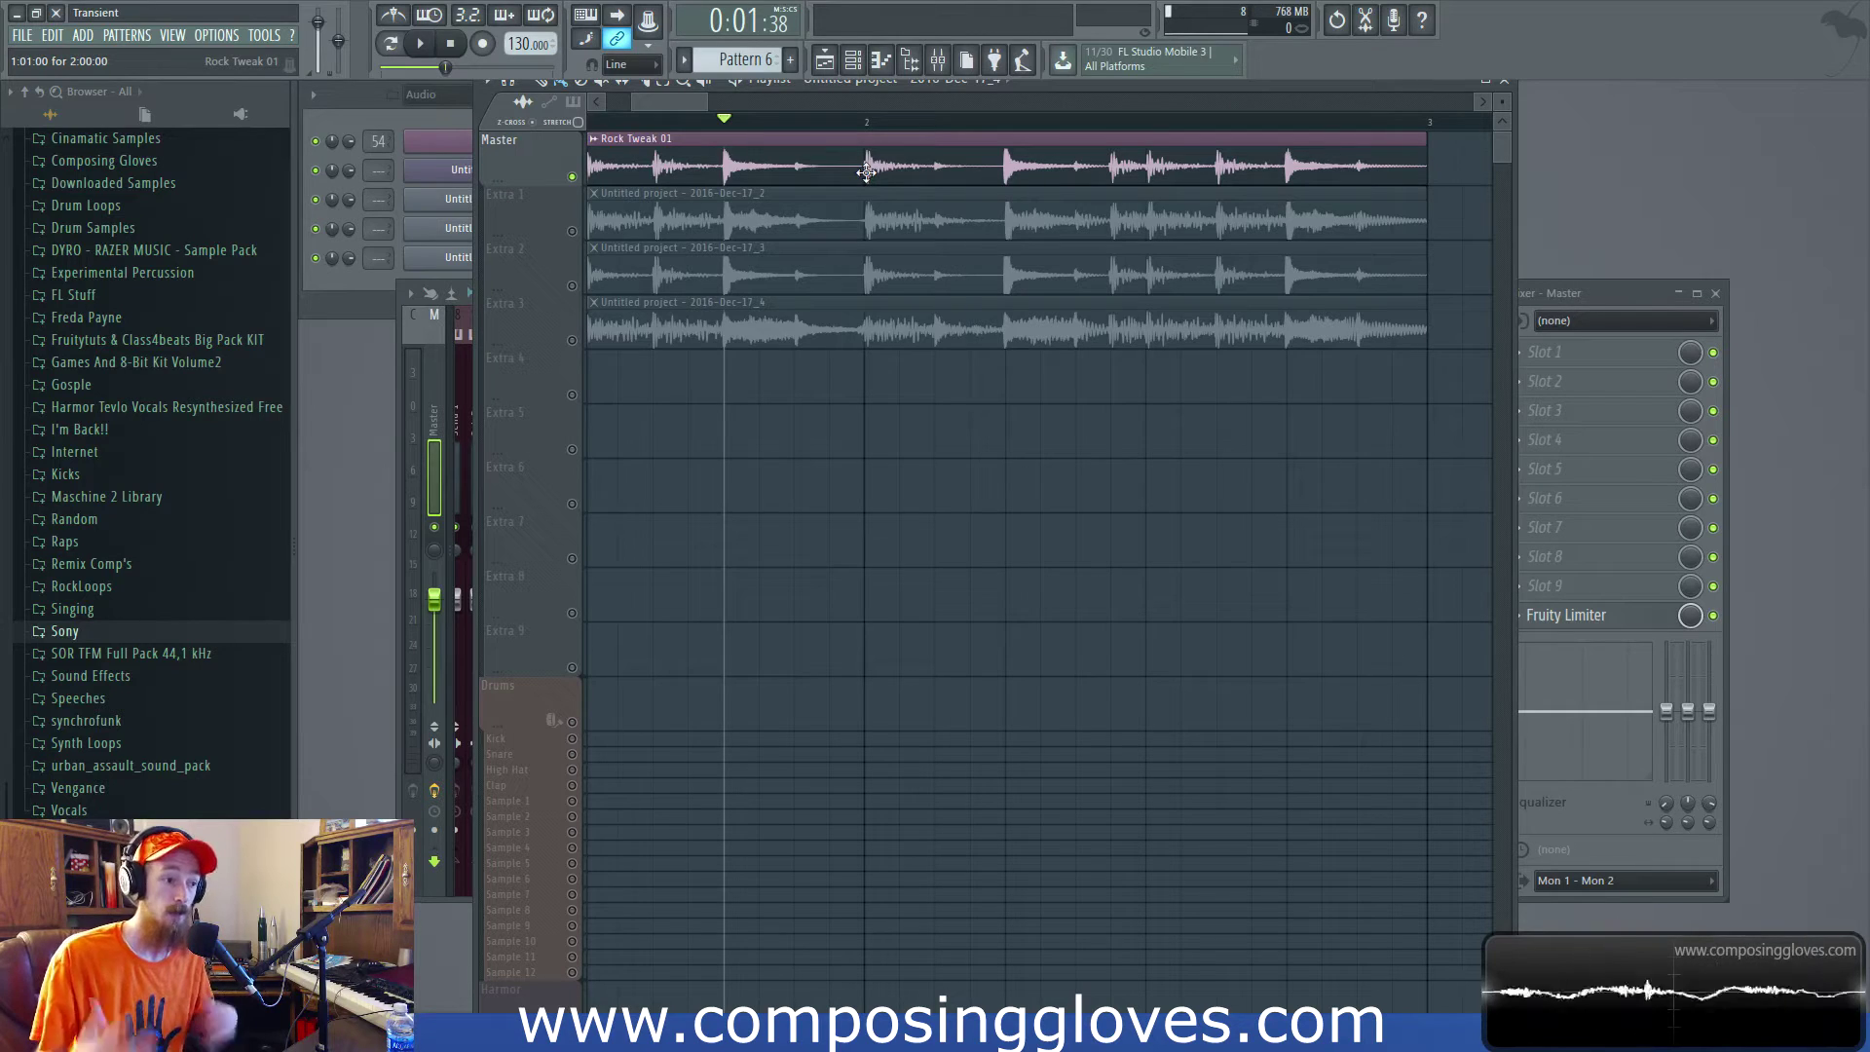
Mark and clear a short time range at bar 2, then zoom in on the transients.
left_click_drag(865, 122, 894, 131)
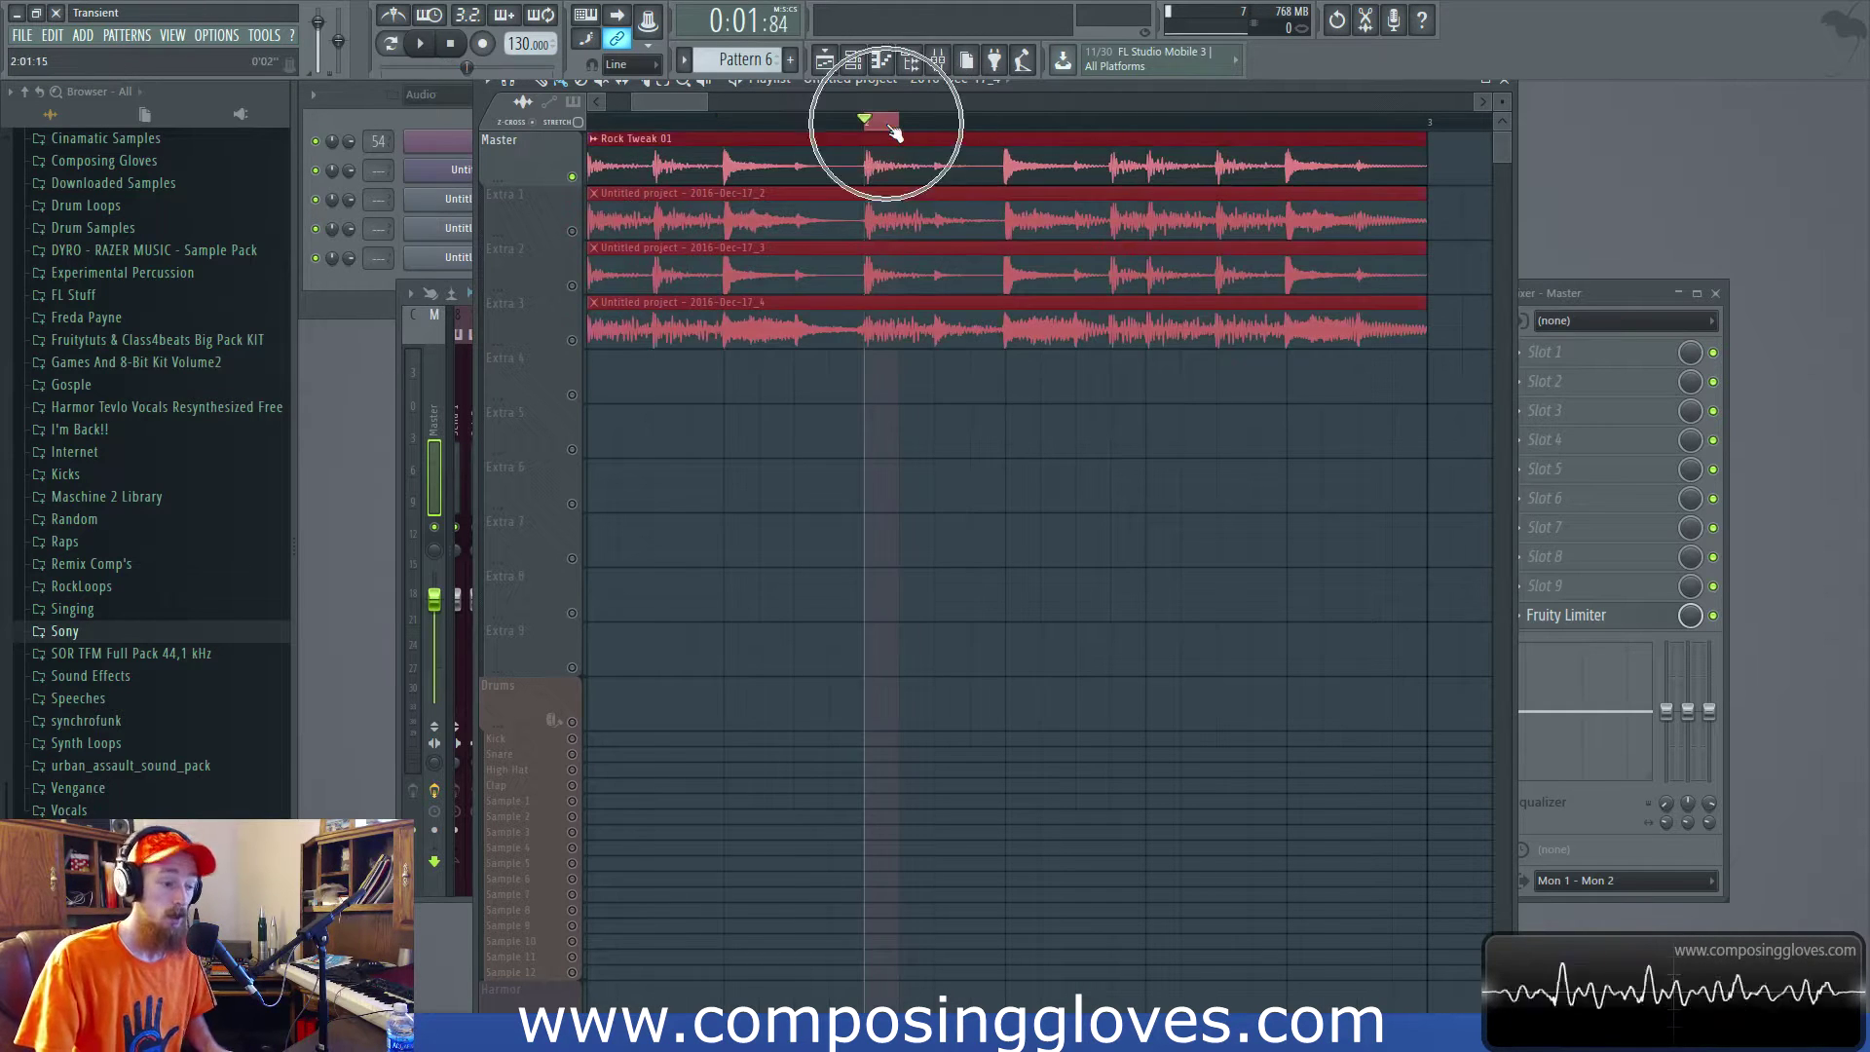
left_click(894, 131)
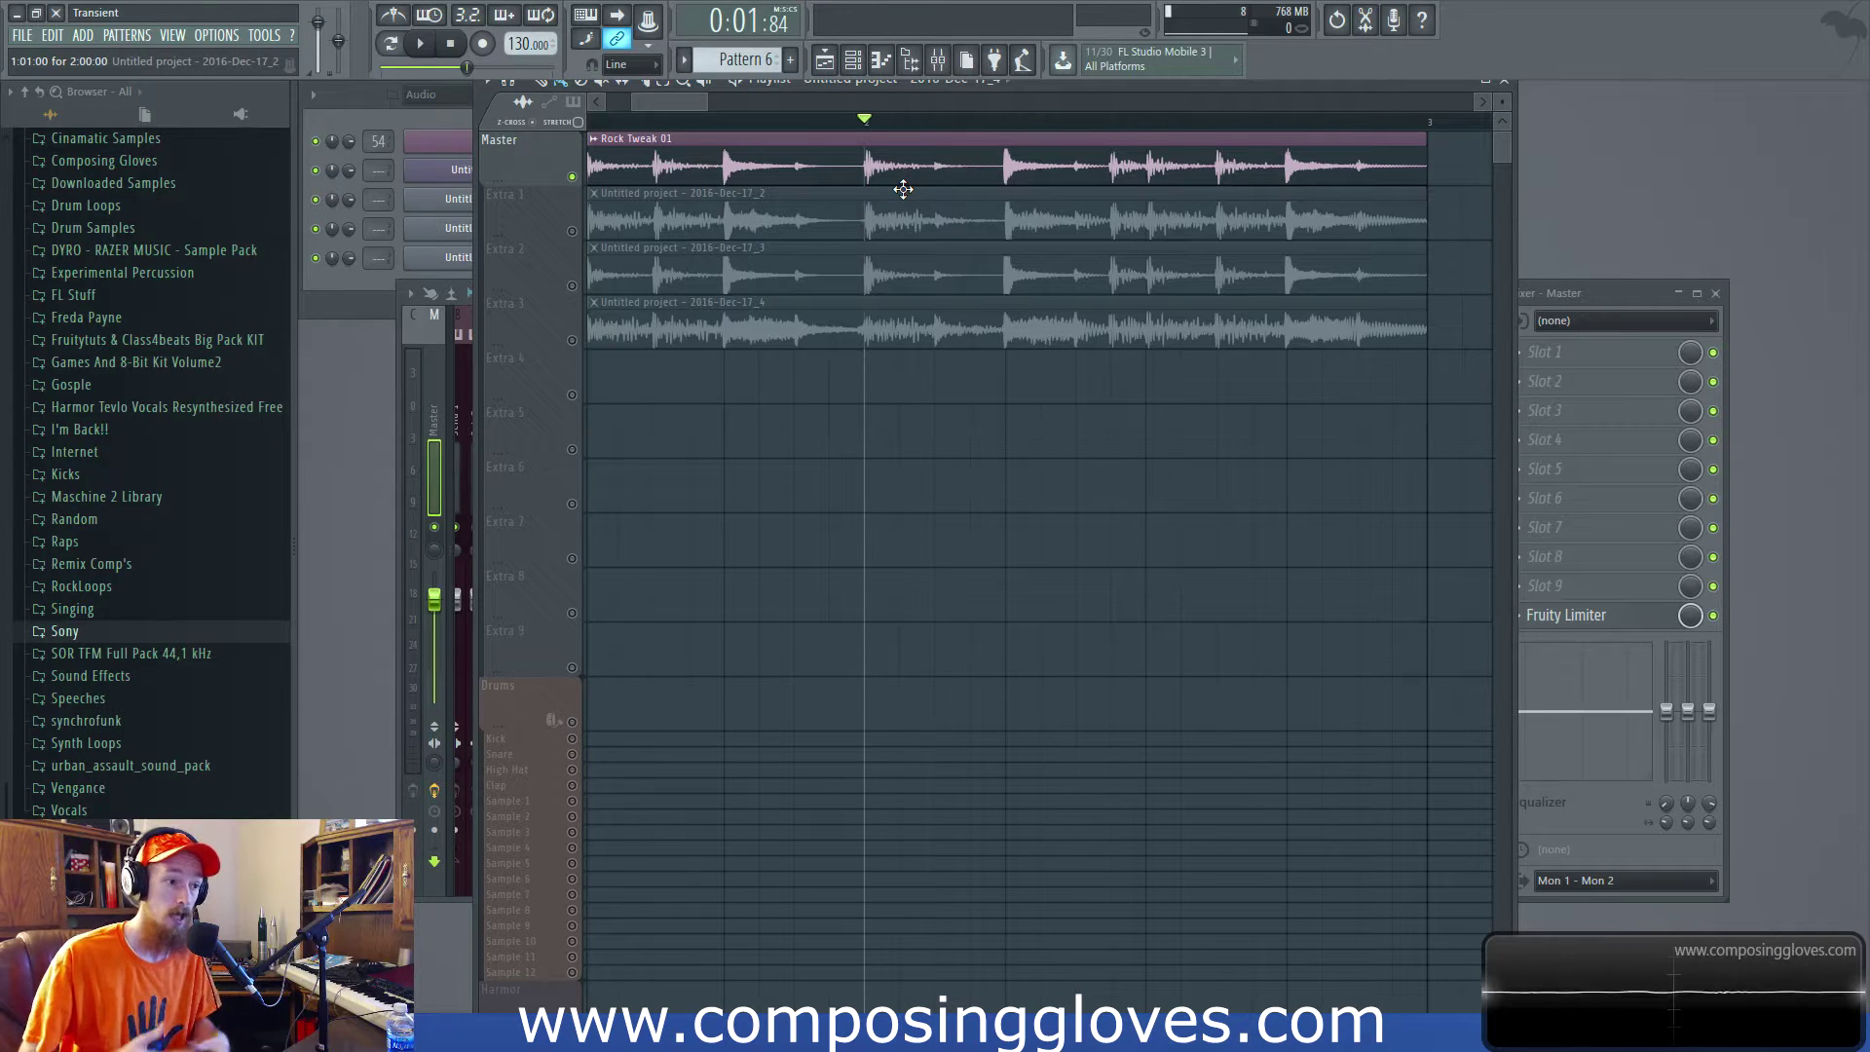
scroll(903, 189, "up", 2)
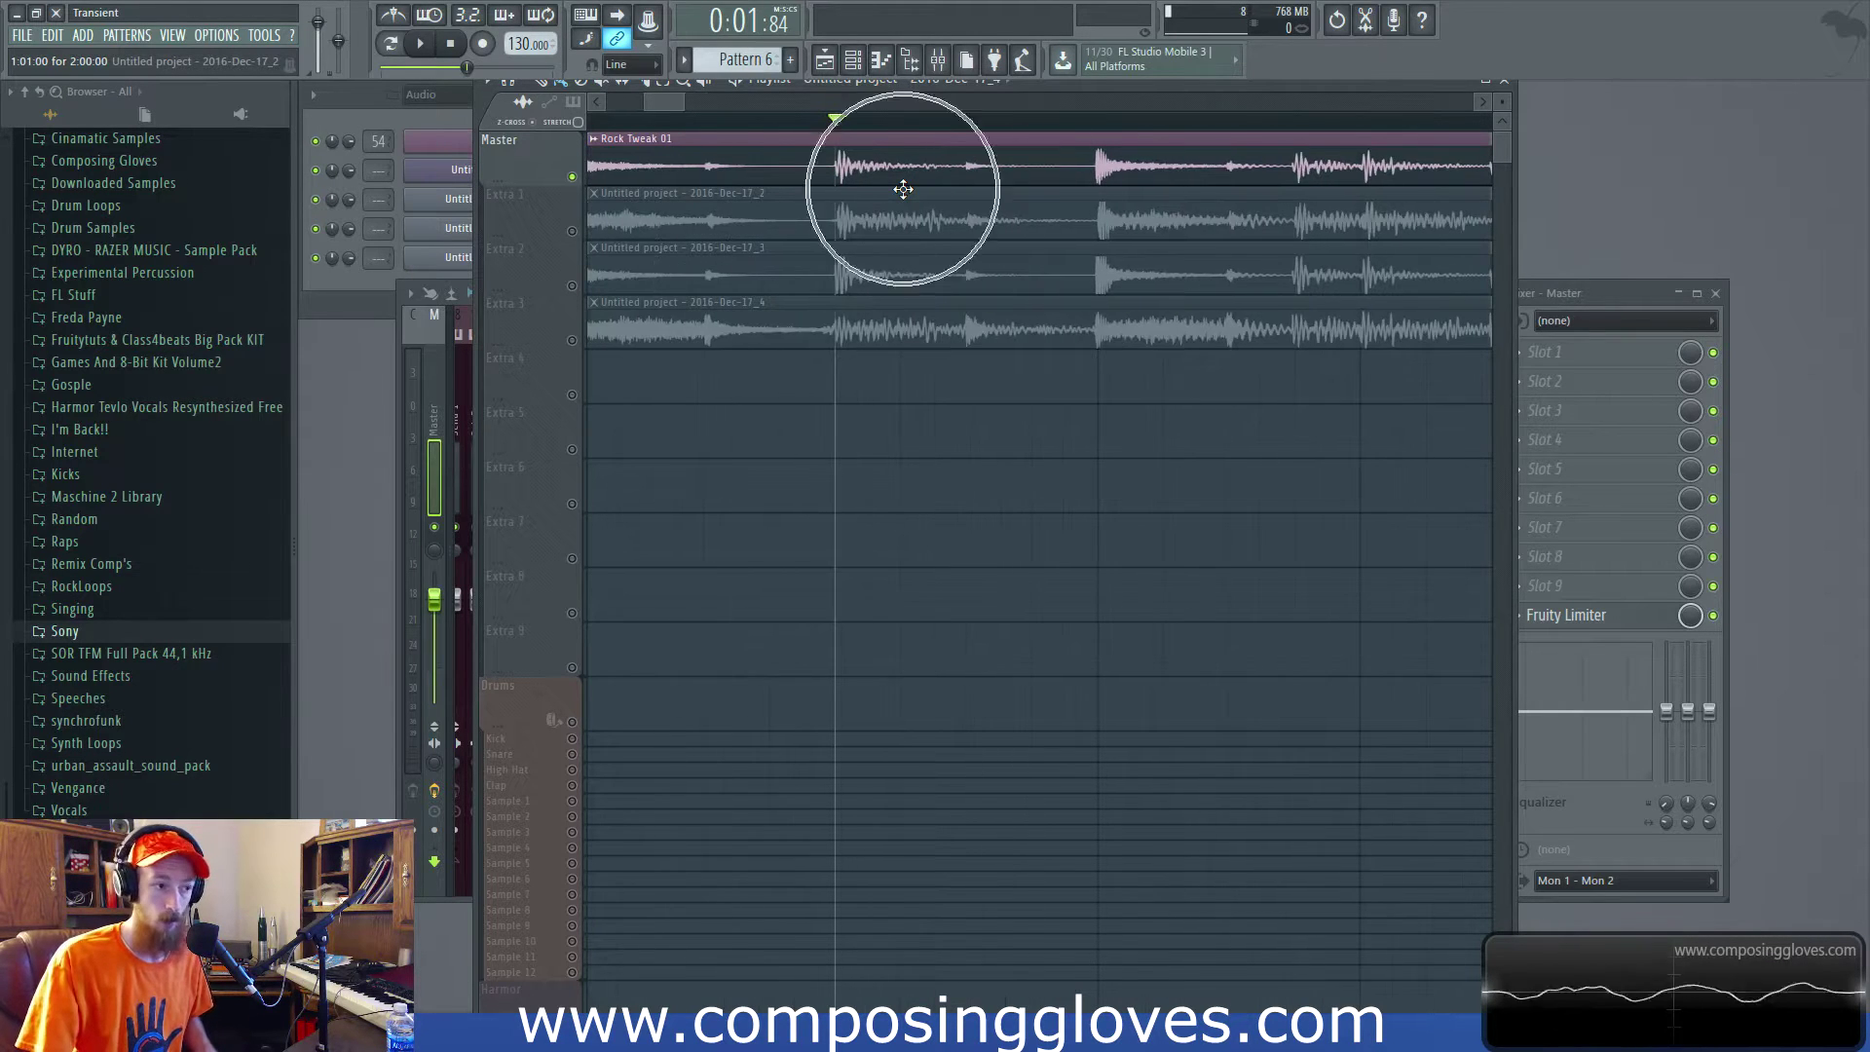
scroll(943, 184, "up", 3)
scroll(781, 199, "down", 3)
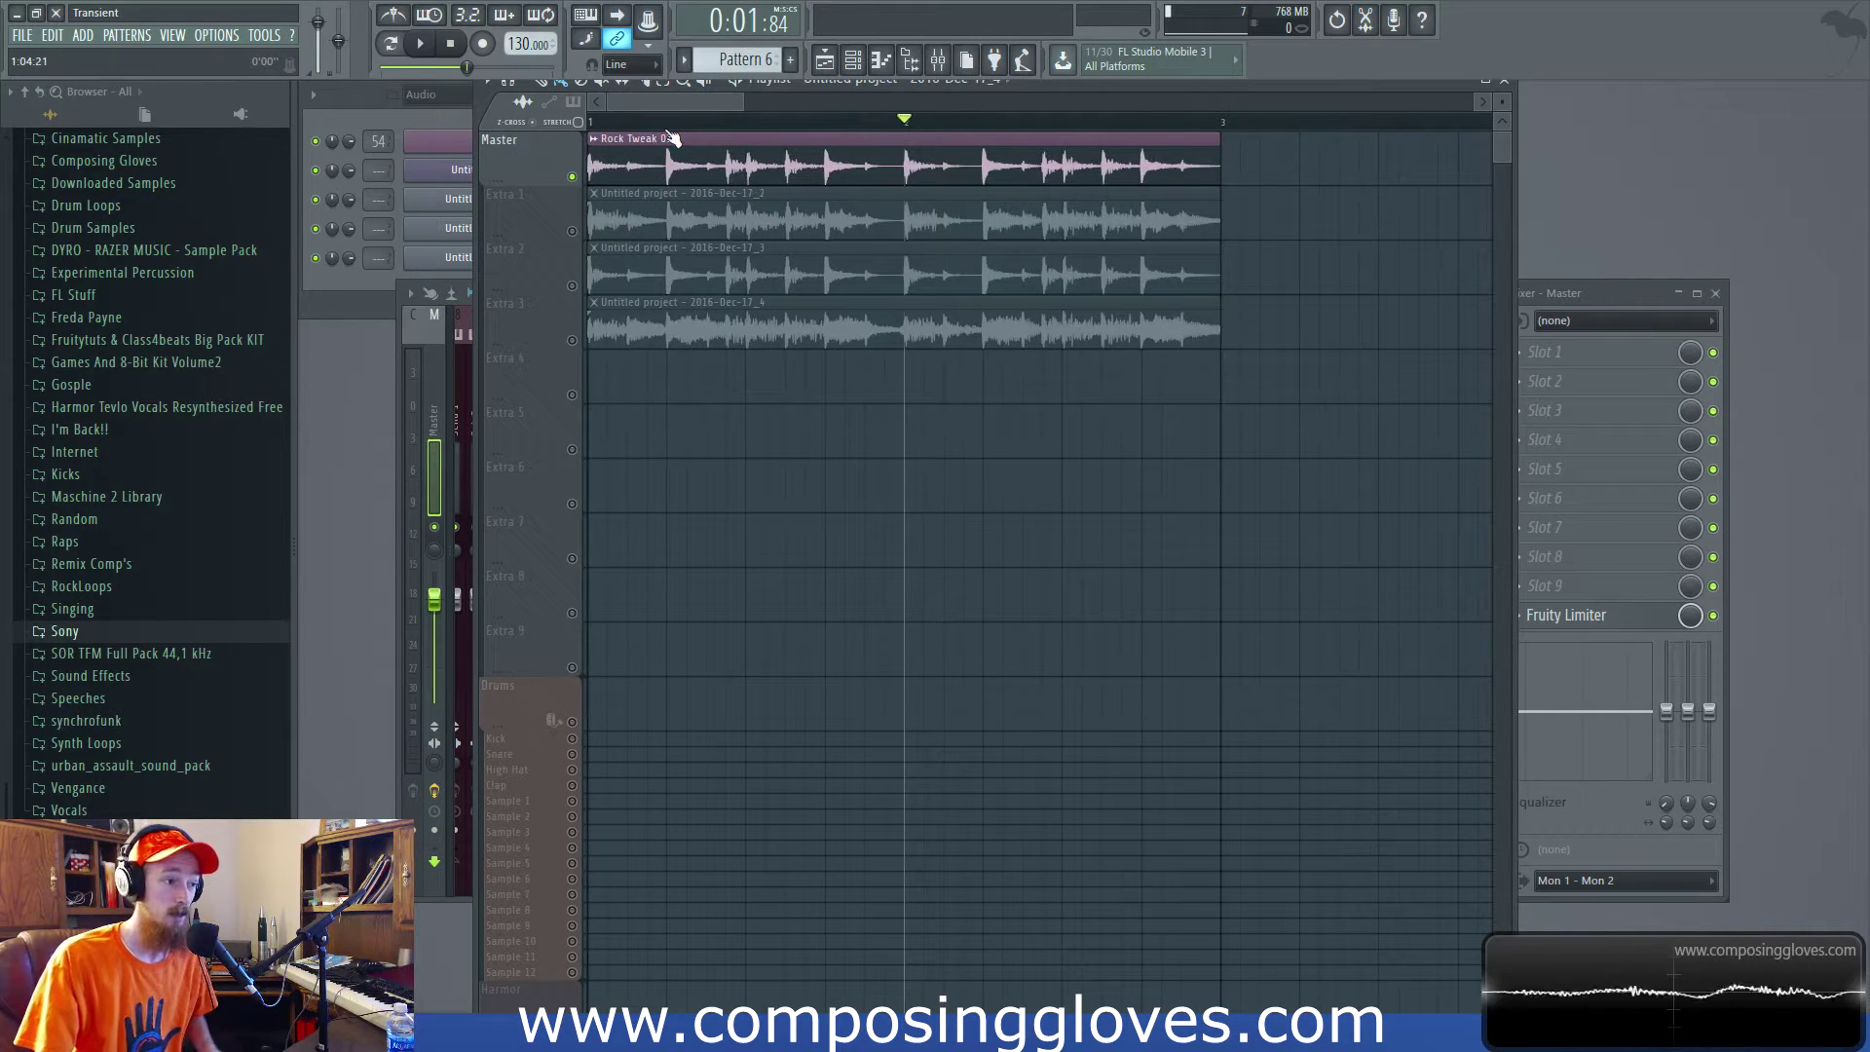
Mark and clear a range across all four clips, then zoom out until bar 5 shows.
left_click_drag(669, 138, 687, 139)
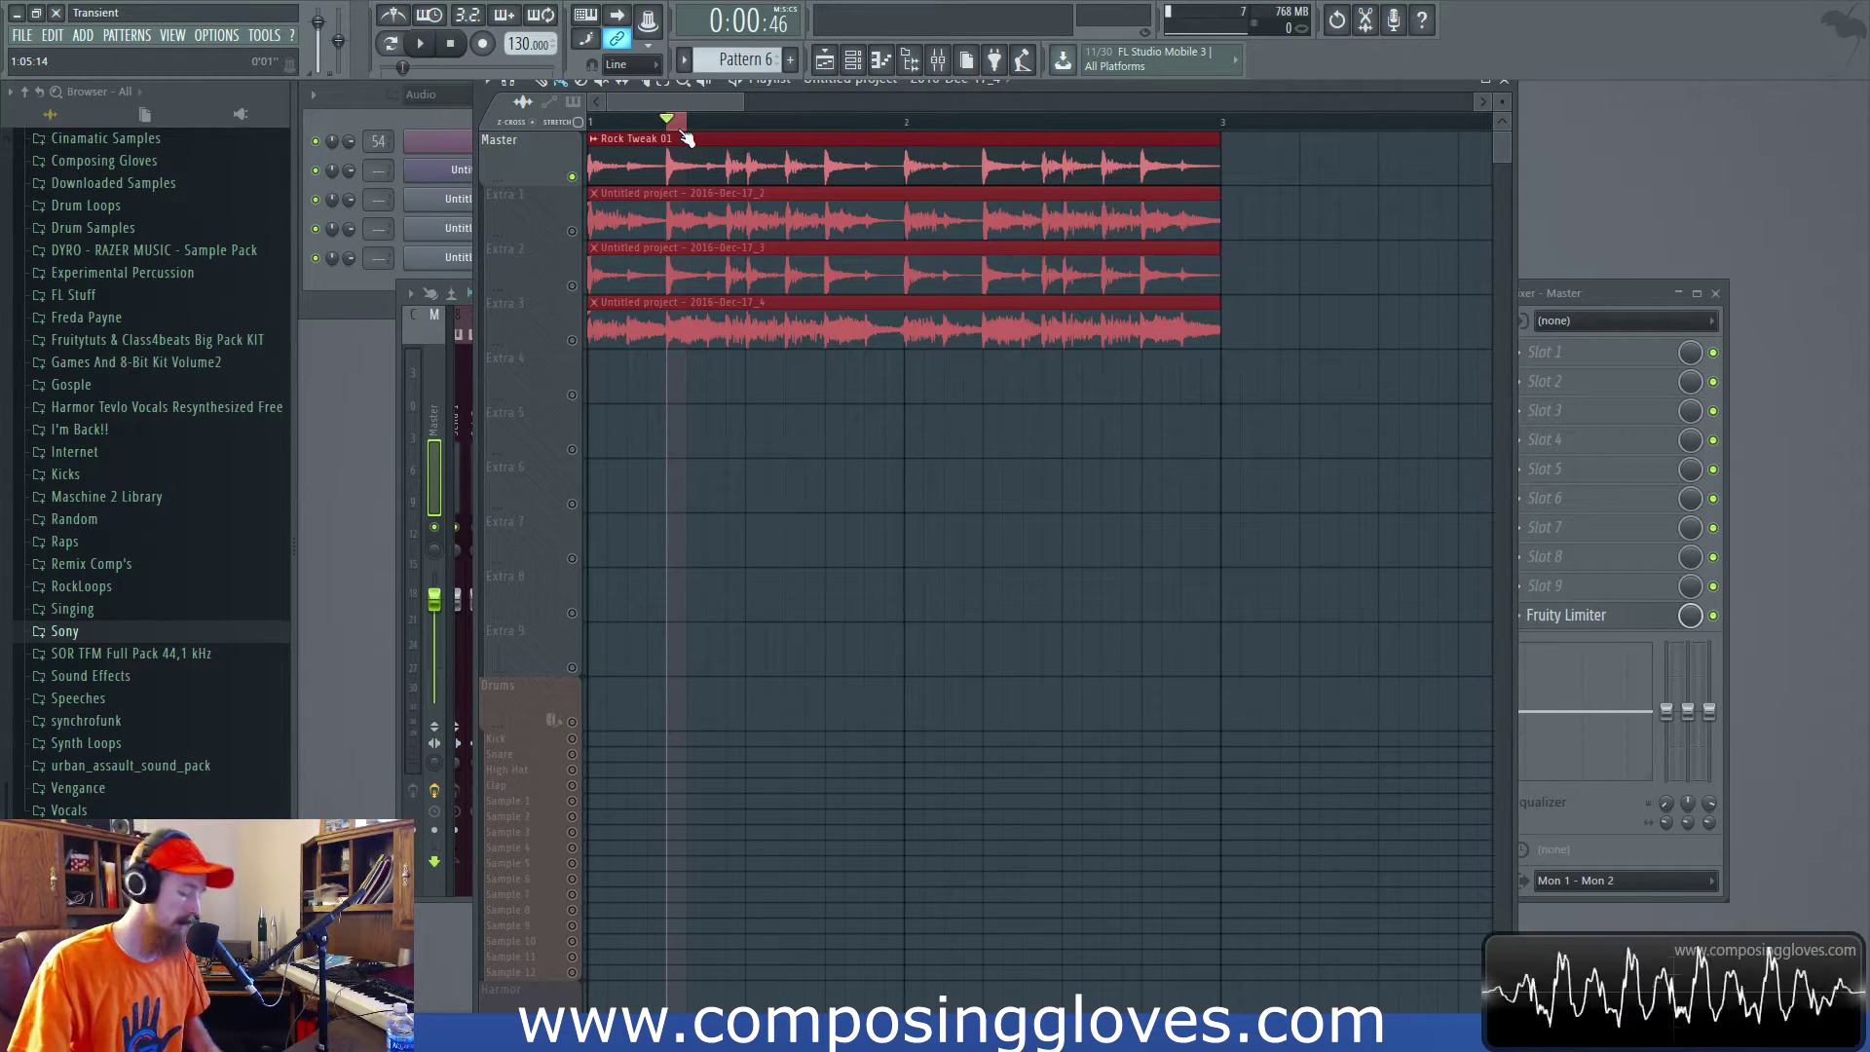
left_click(687, 139)
scroll(704, 162, "up", 3)
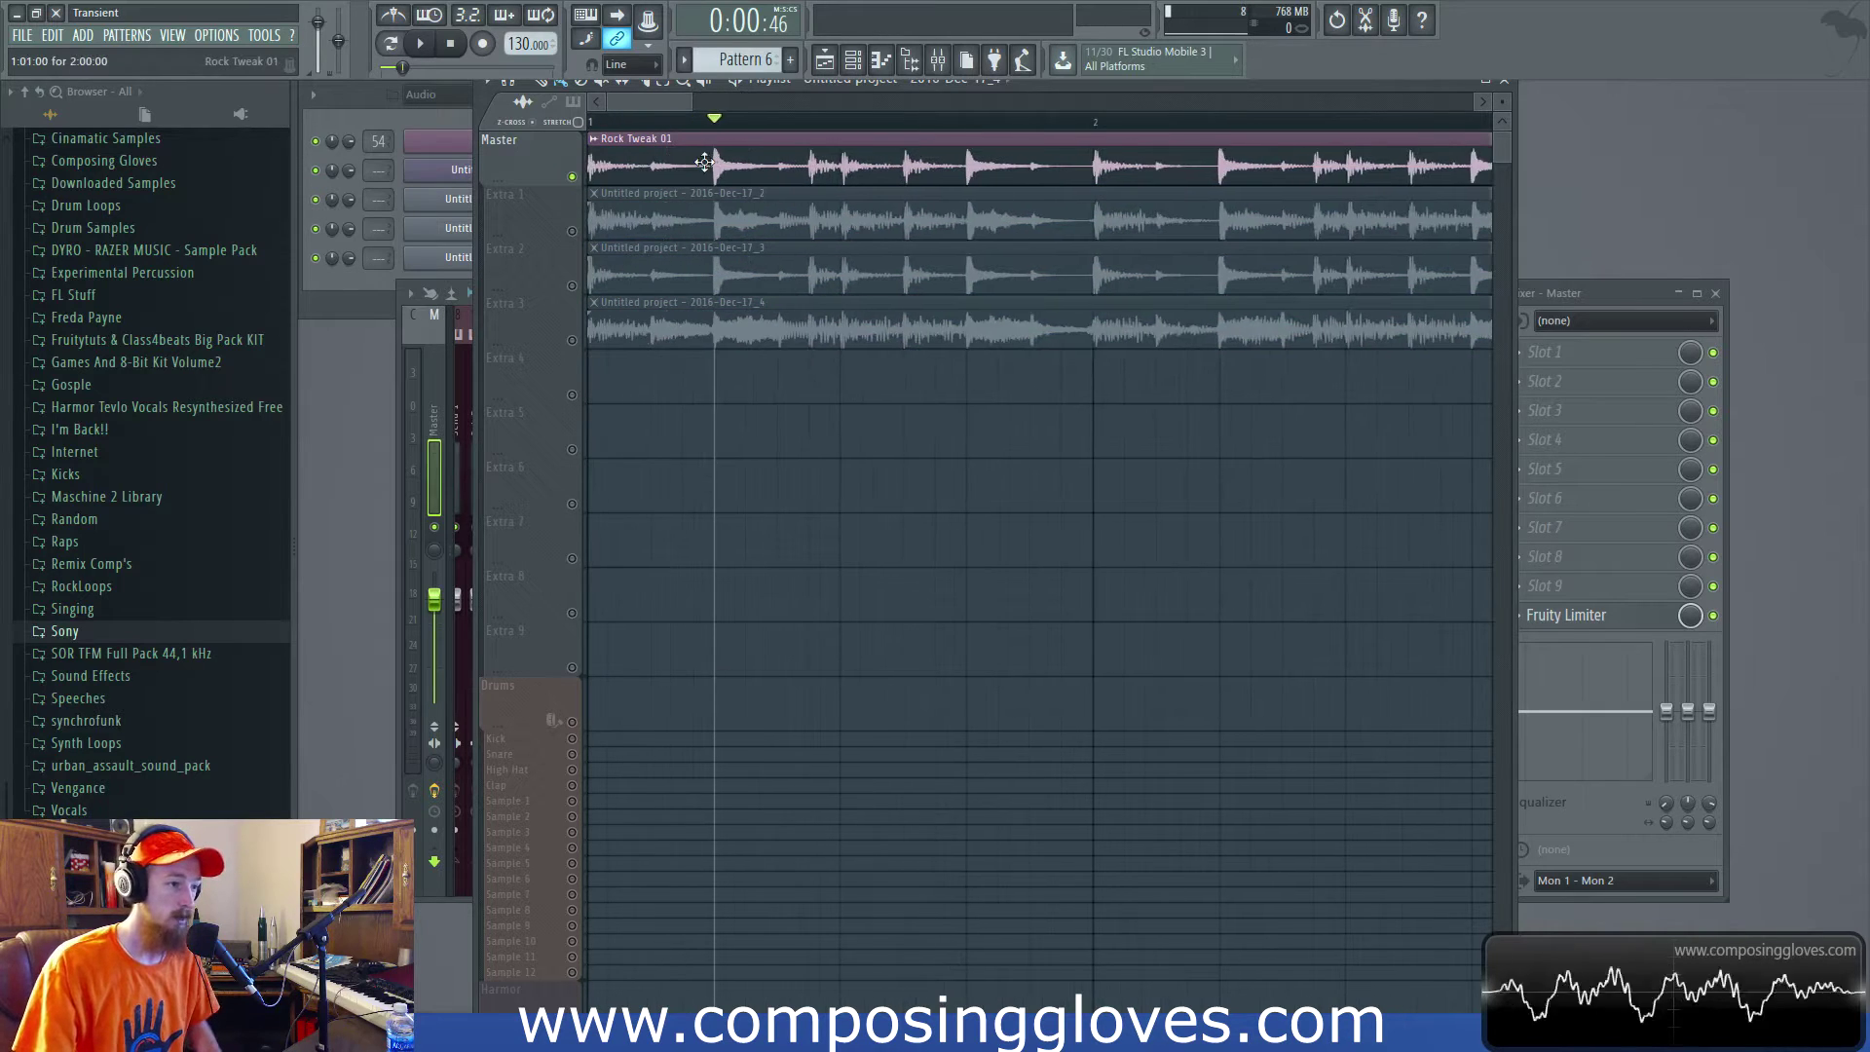
scroll(704, 162, "down", 3)
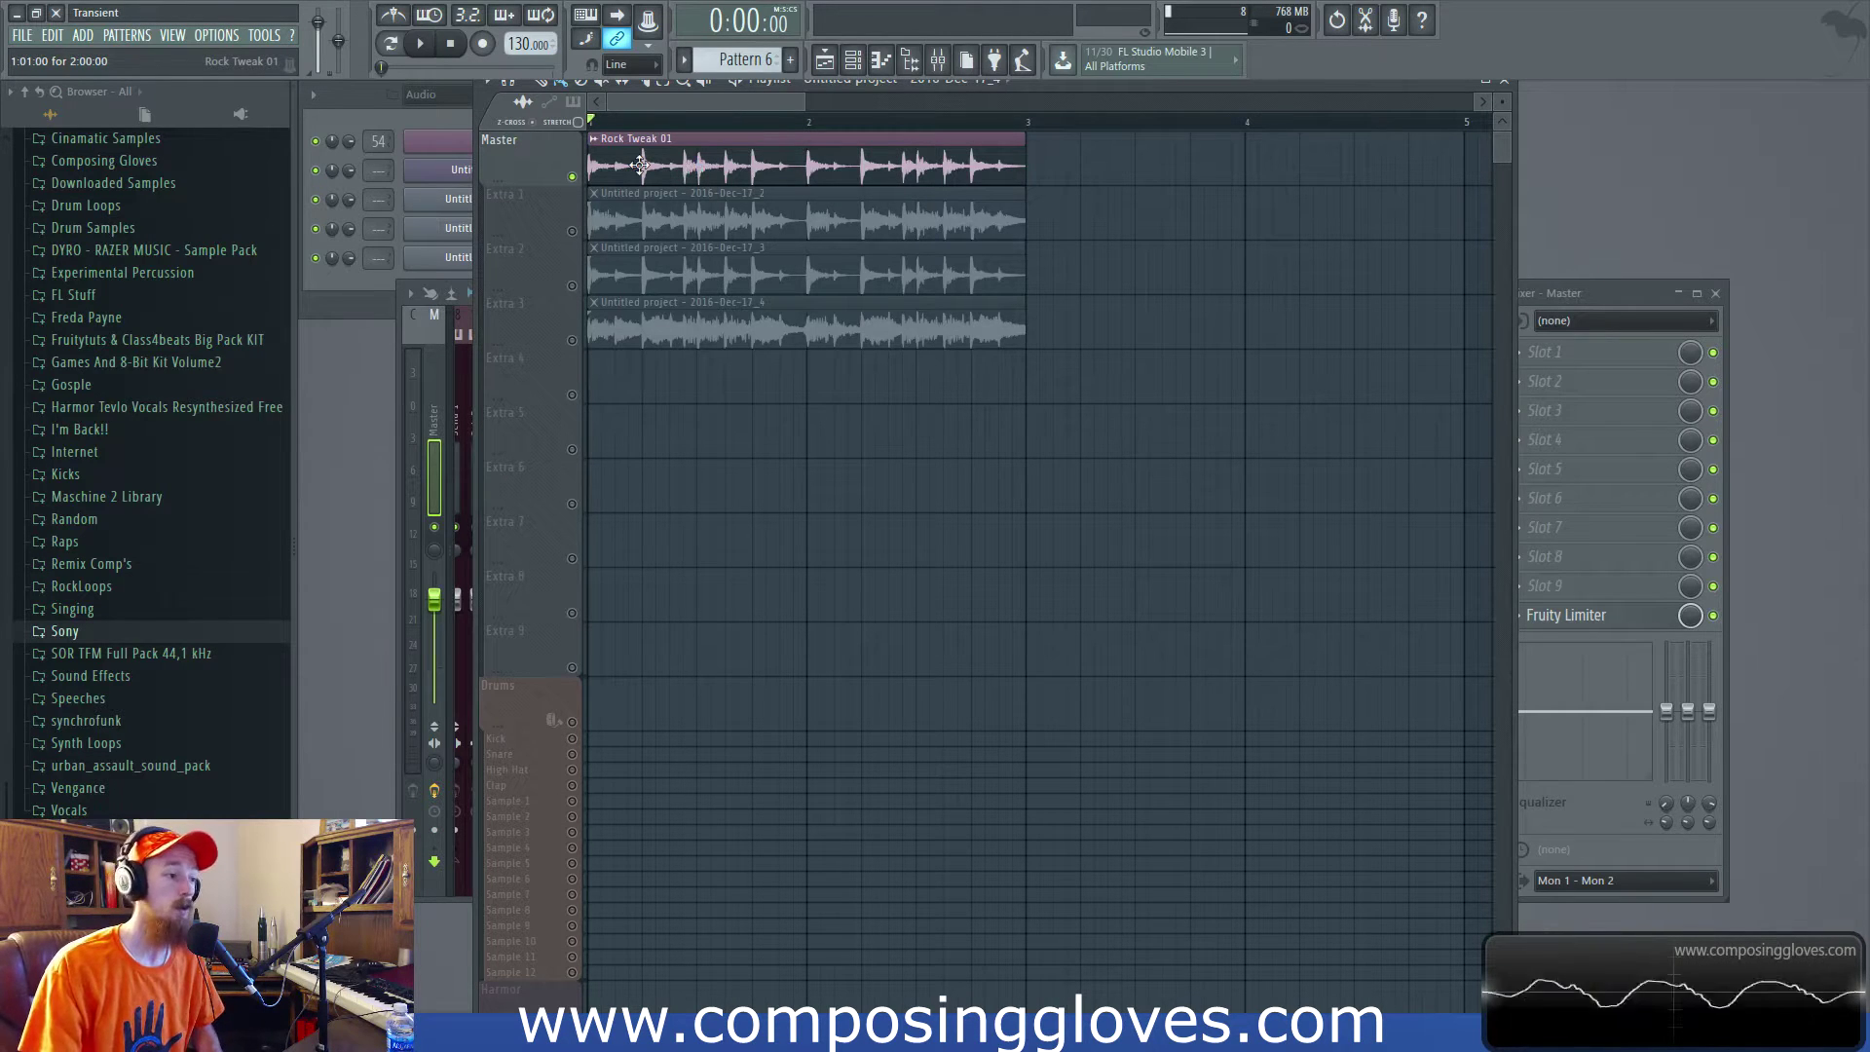
Play all four drum loops together, then stop playback.
key("space")
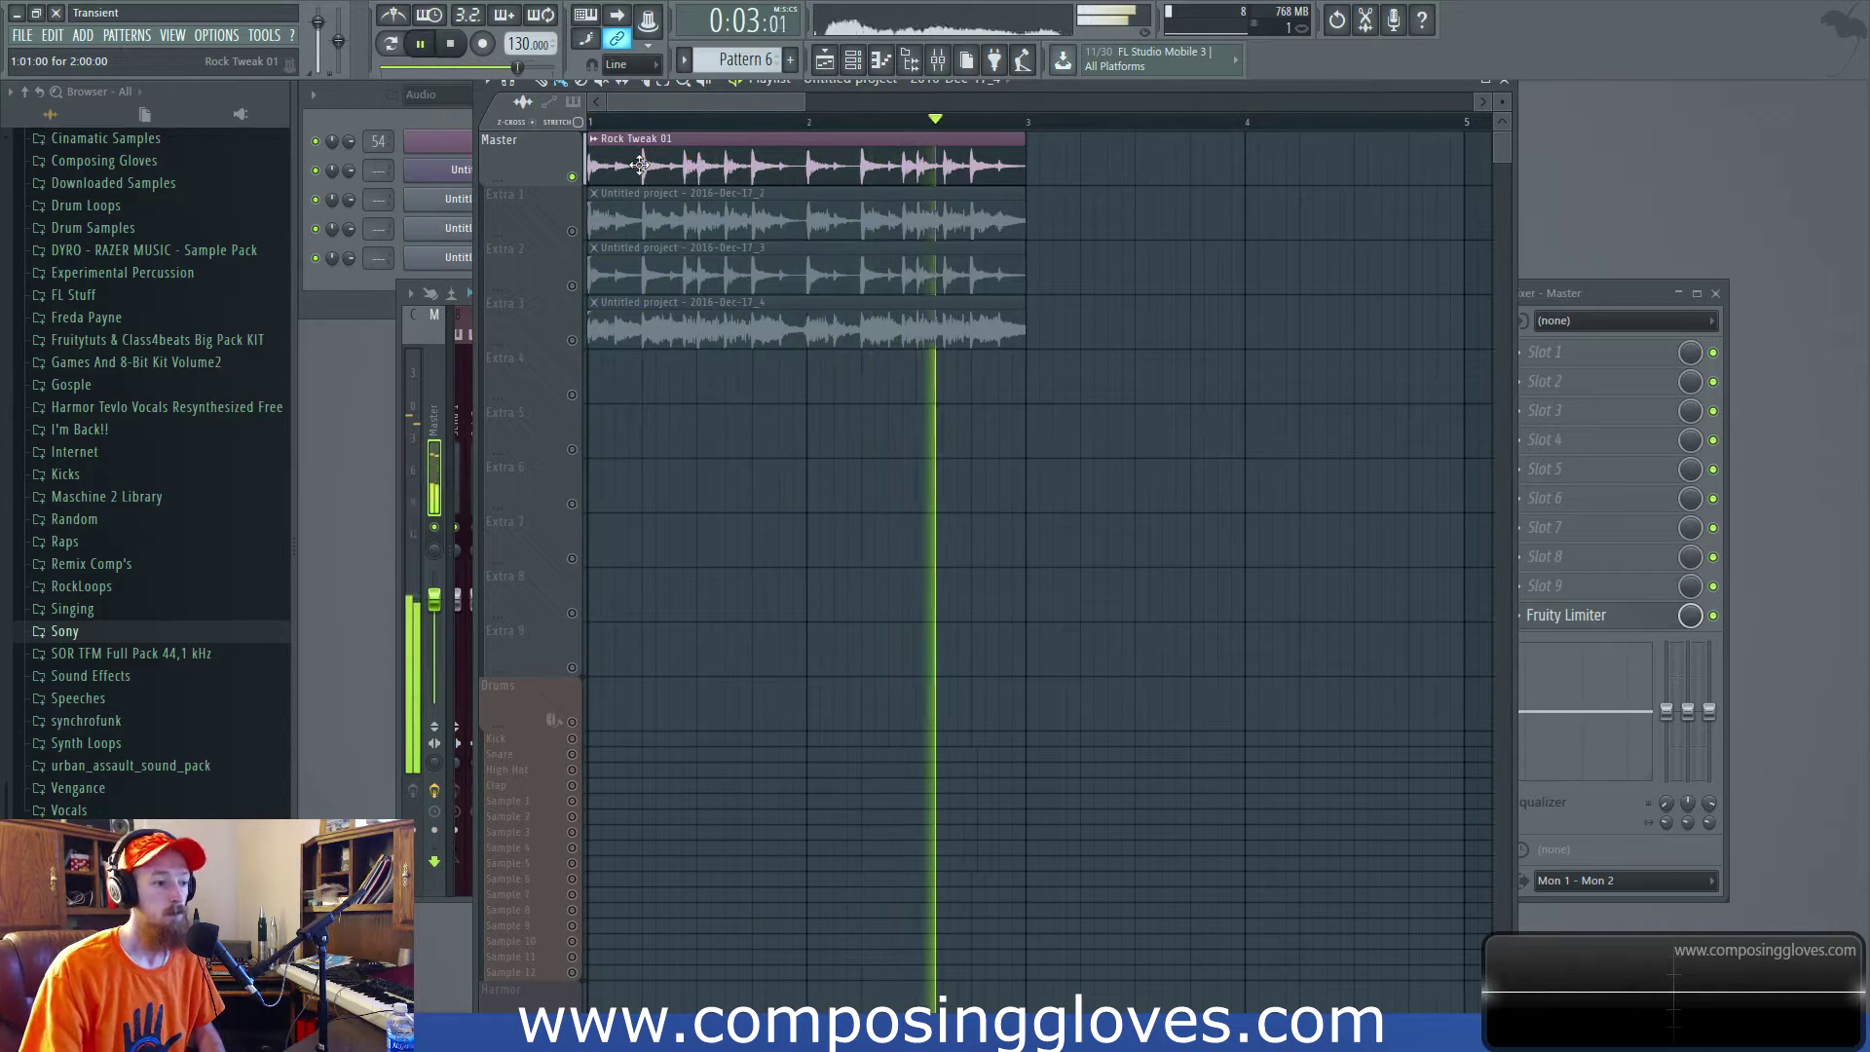
key("space")
scroll(640, 165, "up", 3)
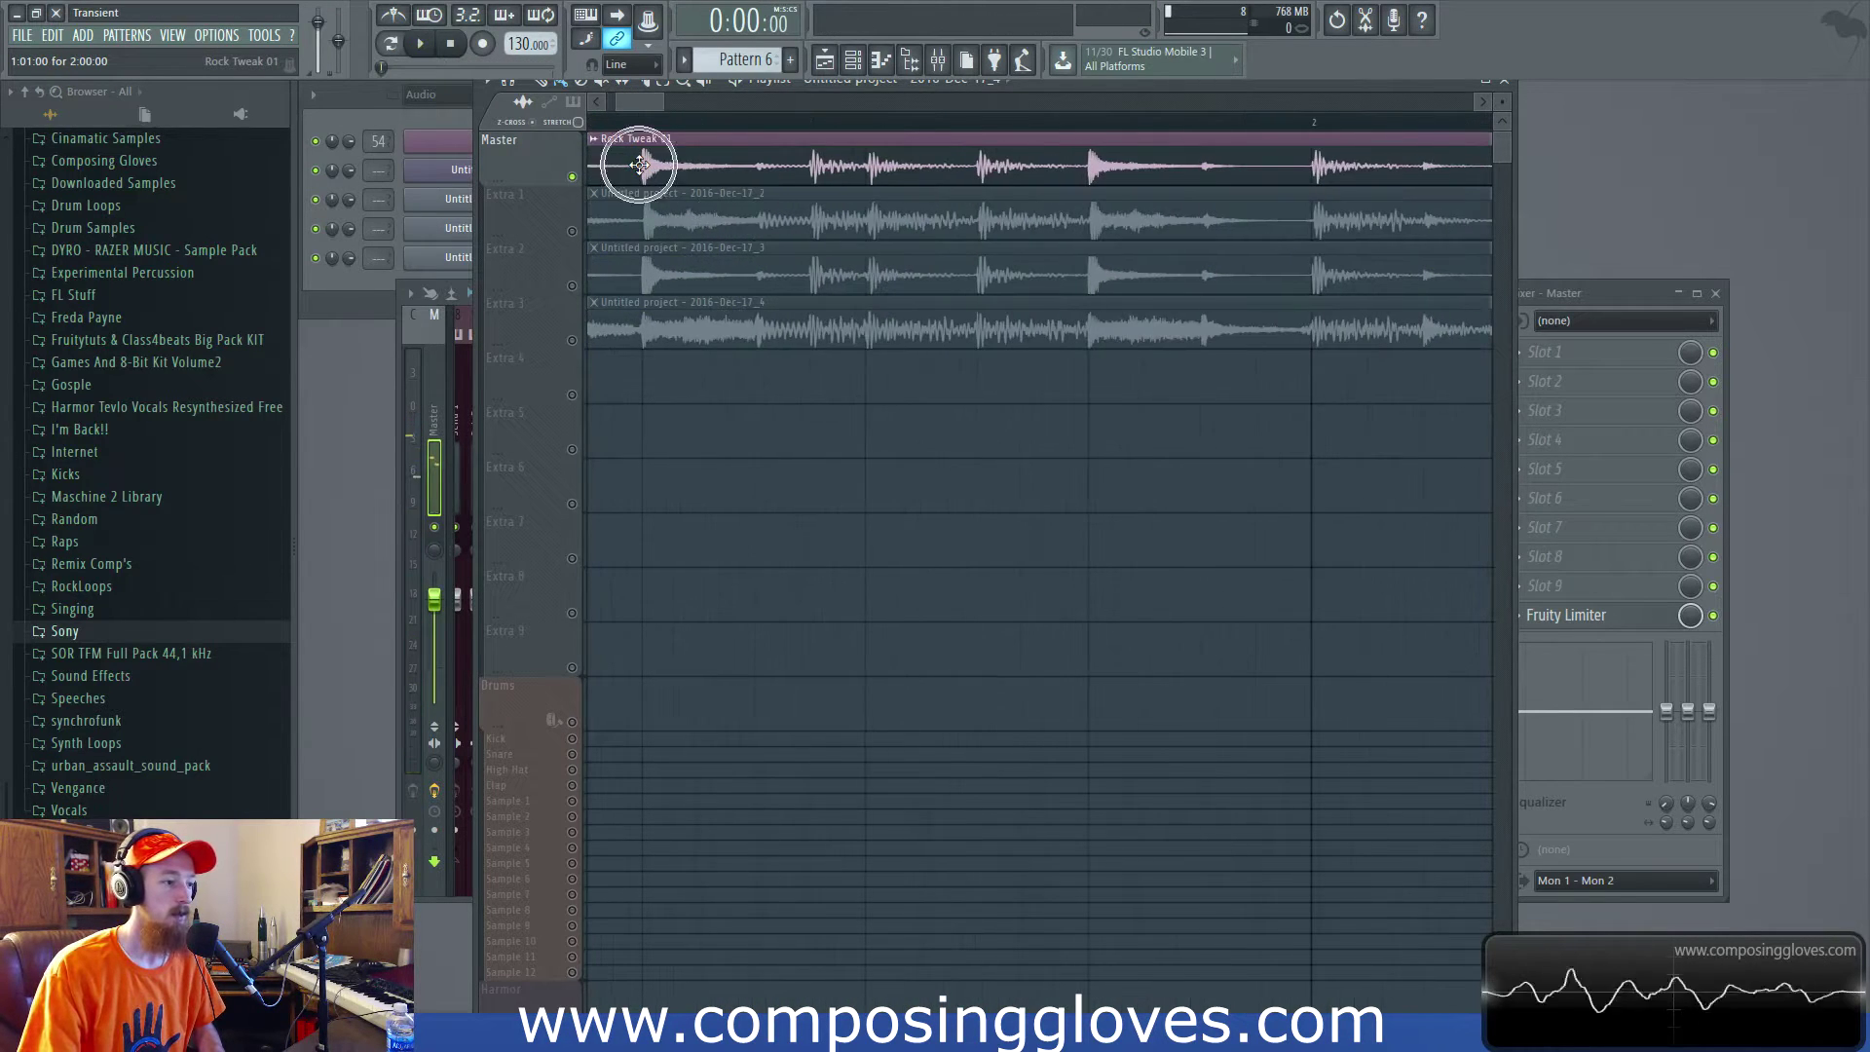
scroll(1117, 168, "down", 4)
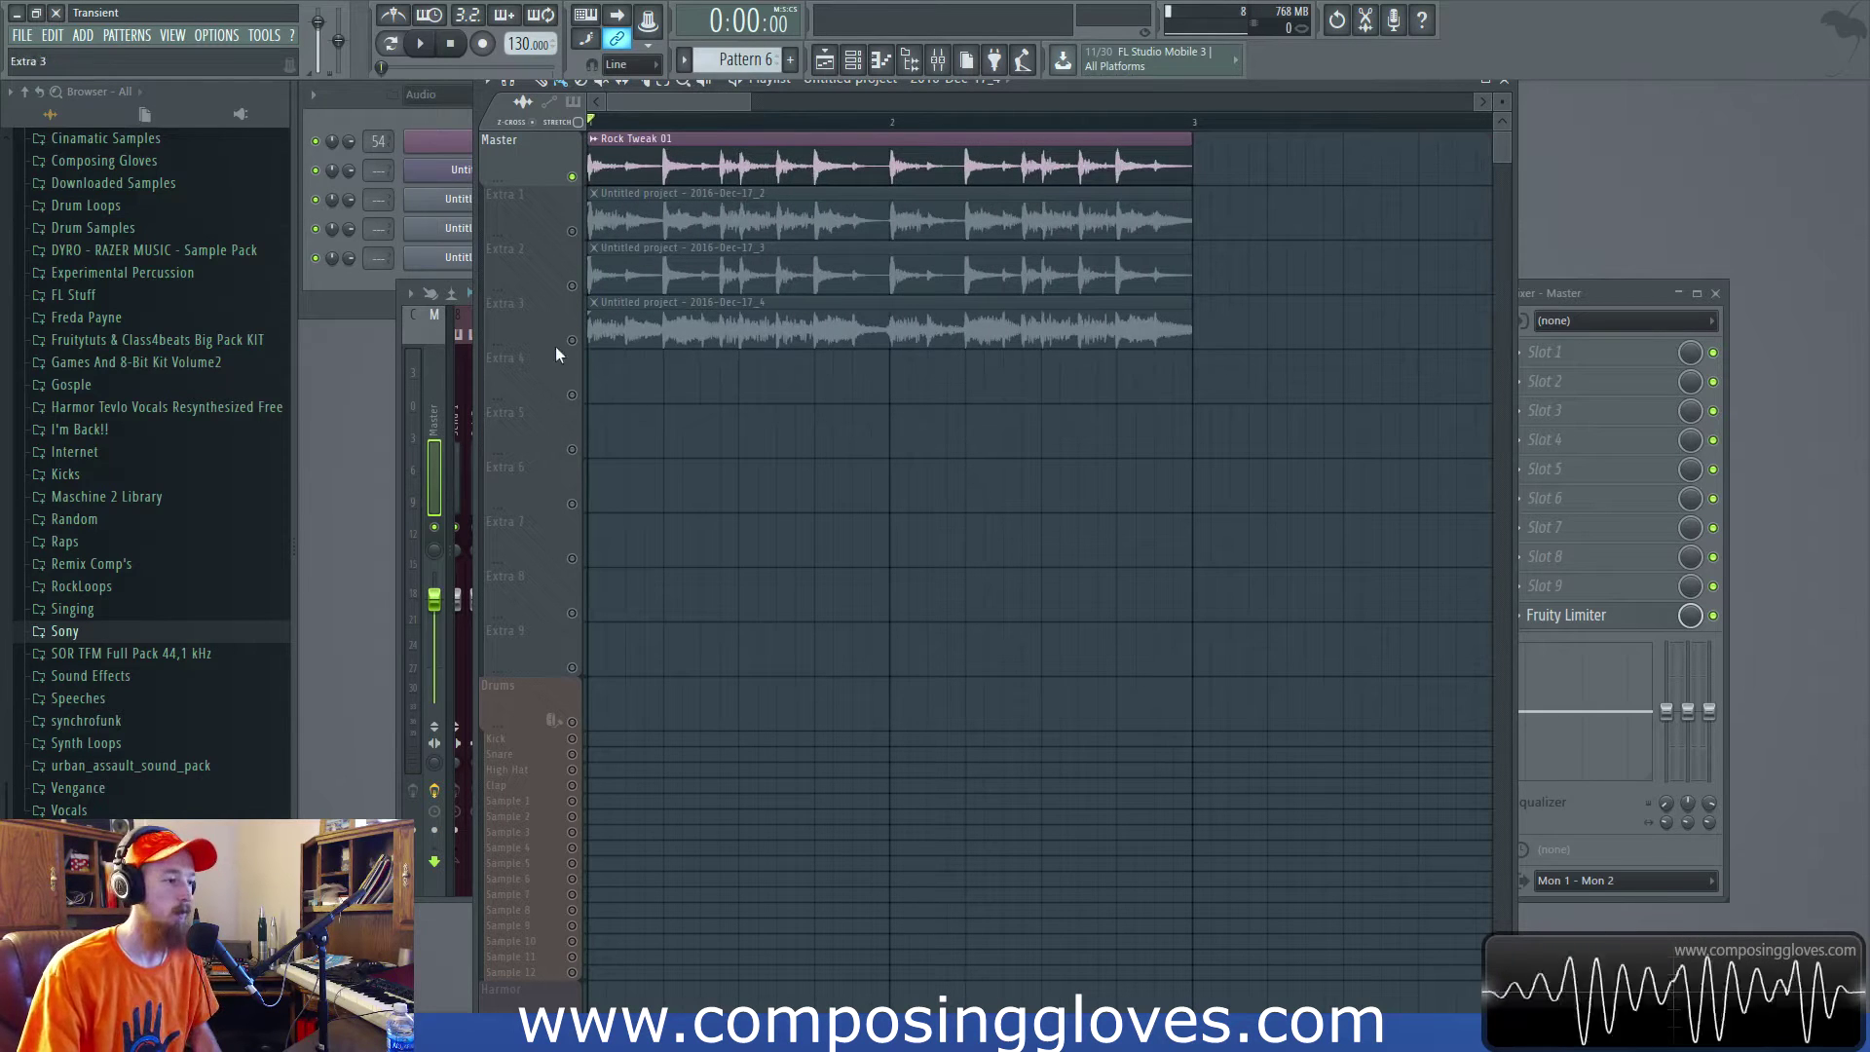
Solo the Extra 3 track, play its loop, and zoom in on its transients.
left_click(785, 343)
key("space")
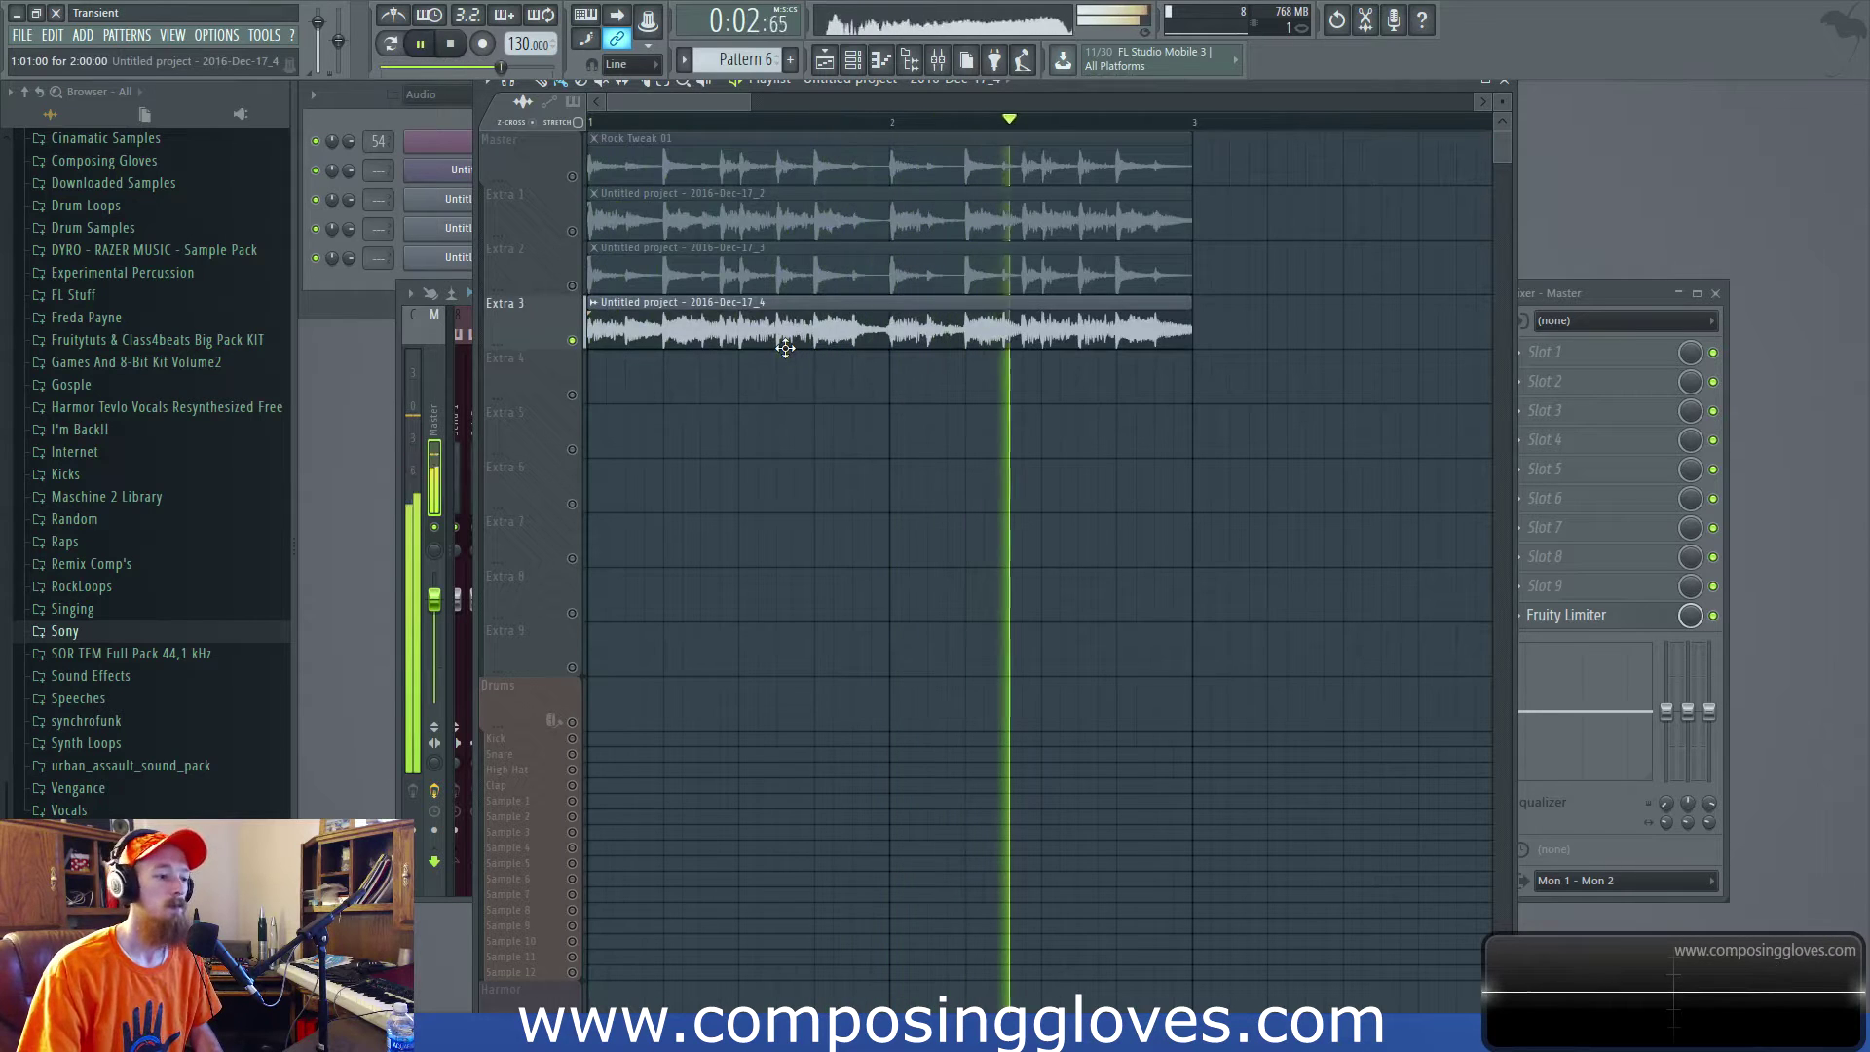
key("space")
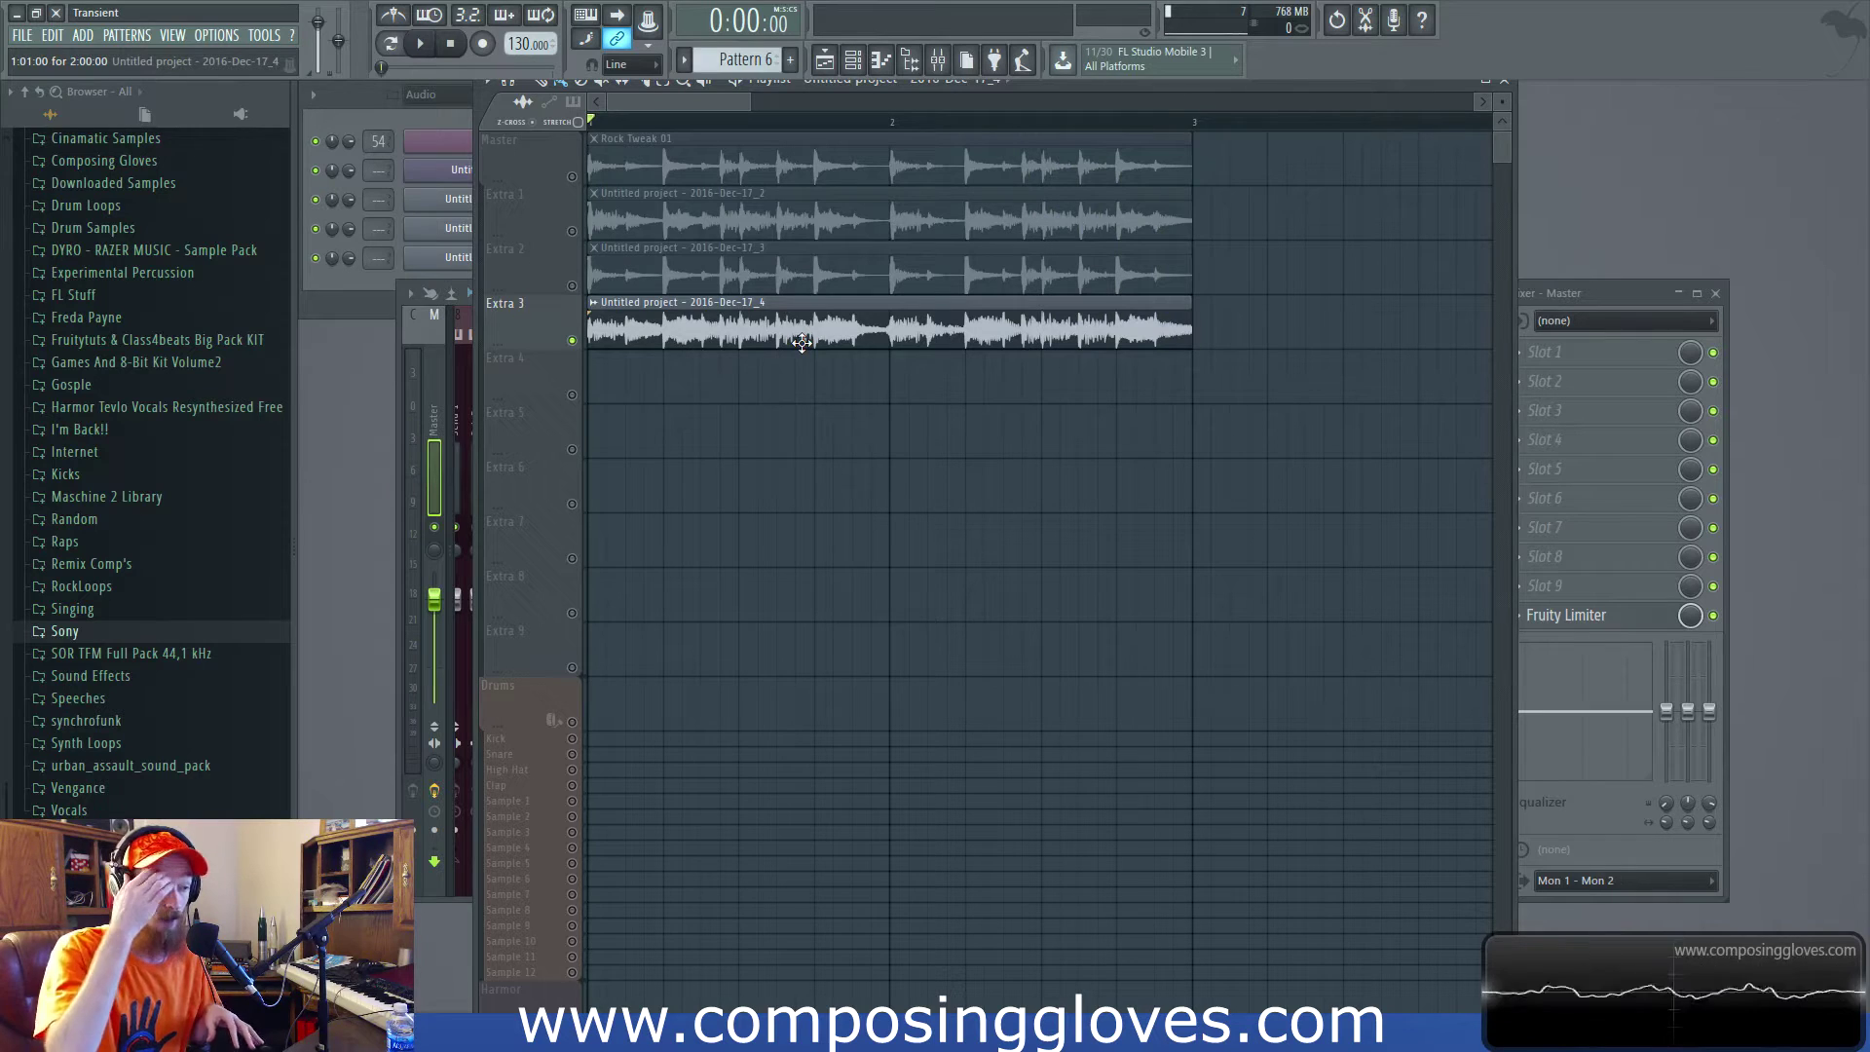
scroll(801, 342, "up", 3)
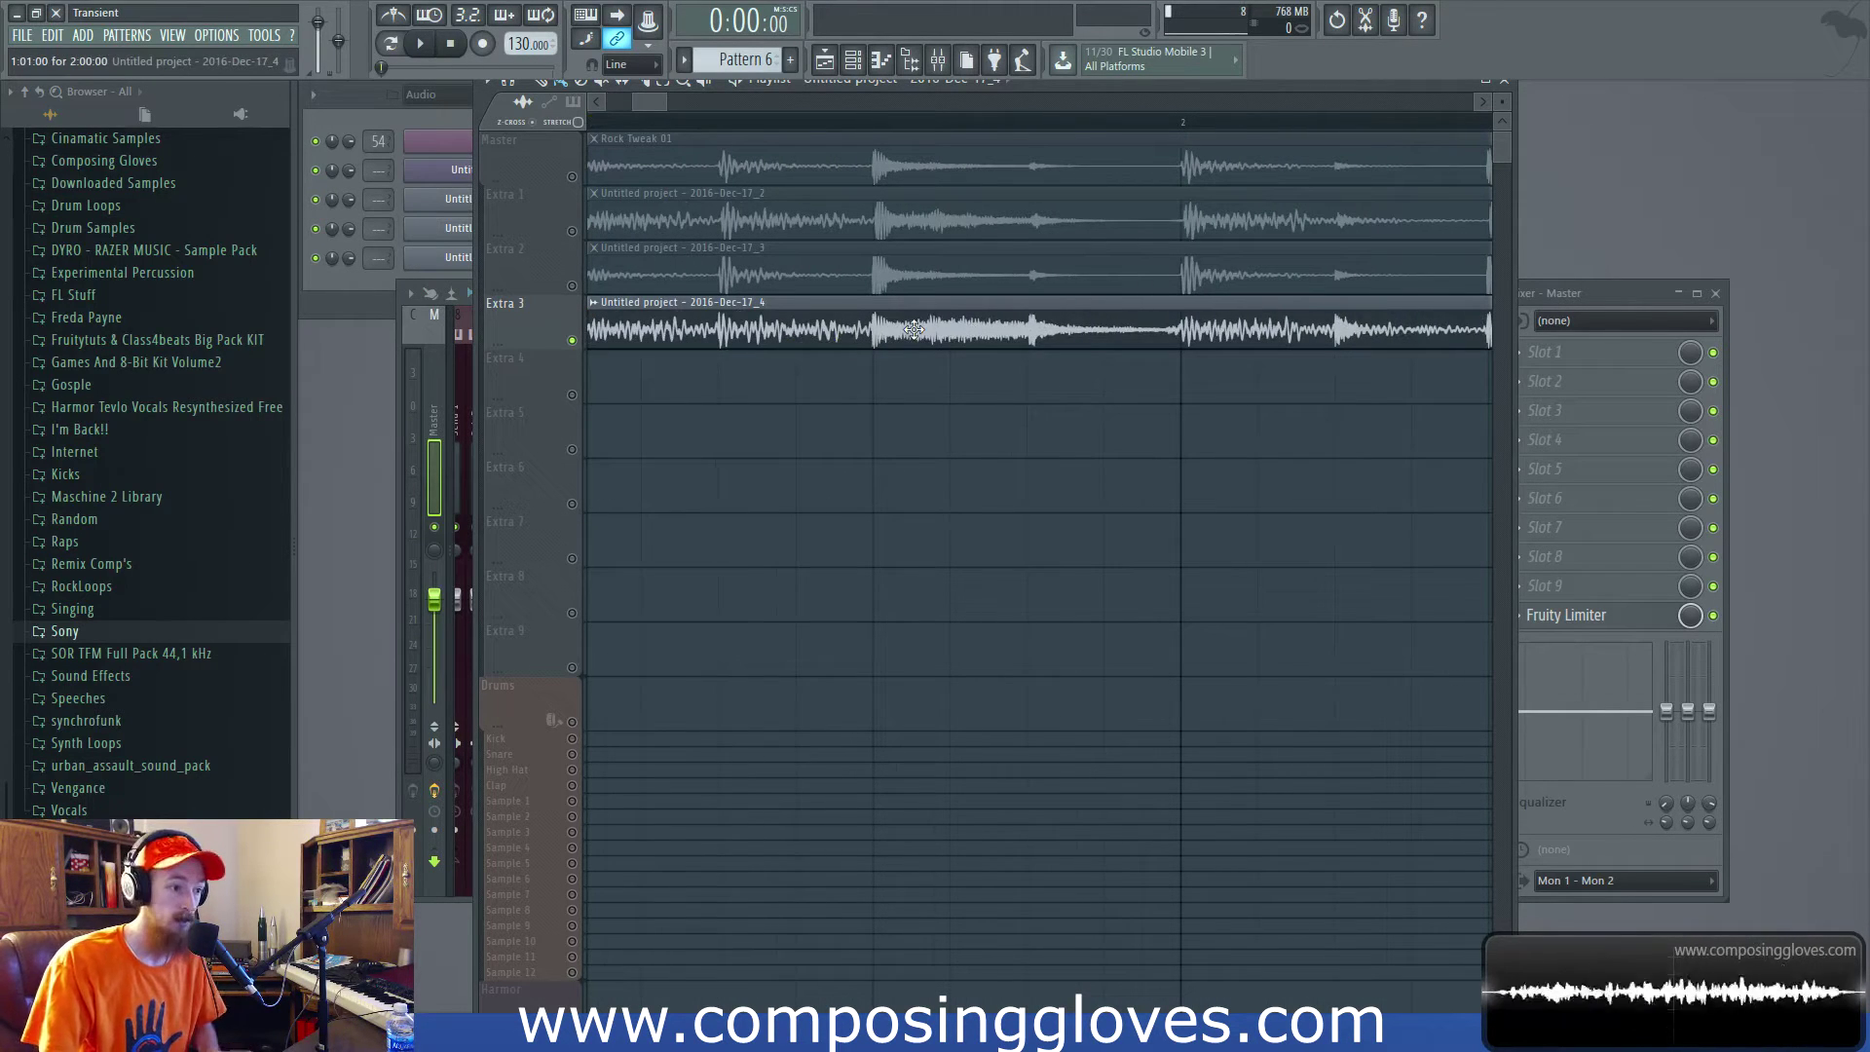
scroll(862, 336, "up", 1)
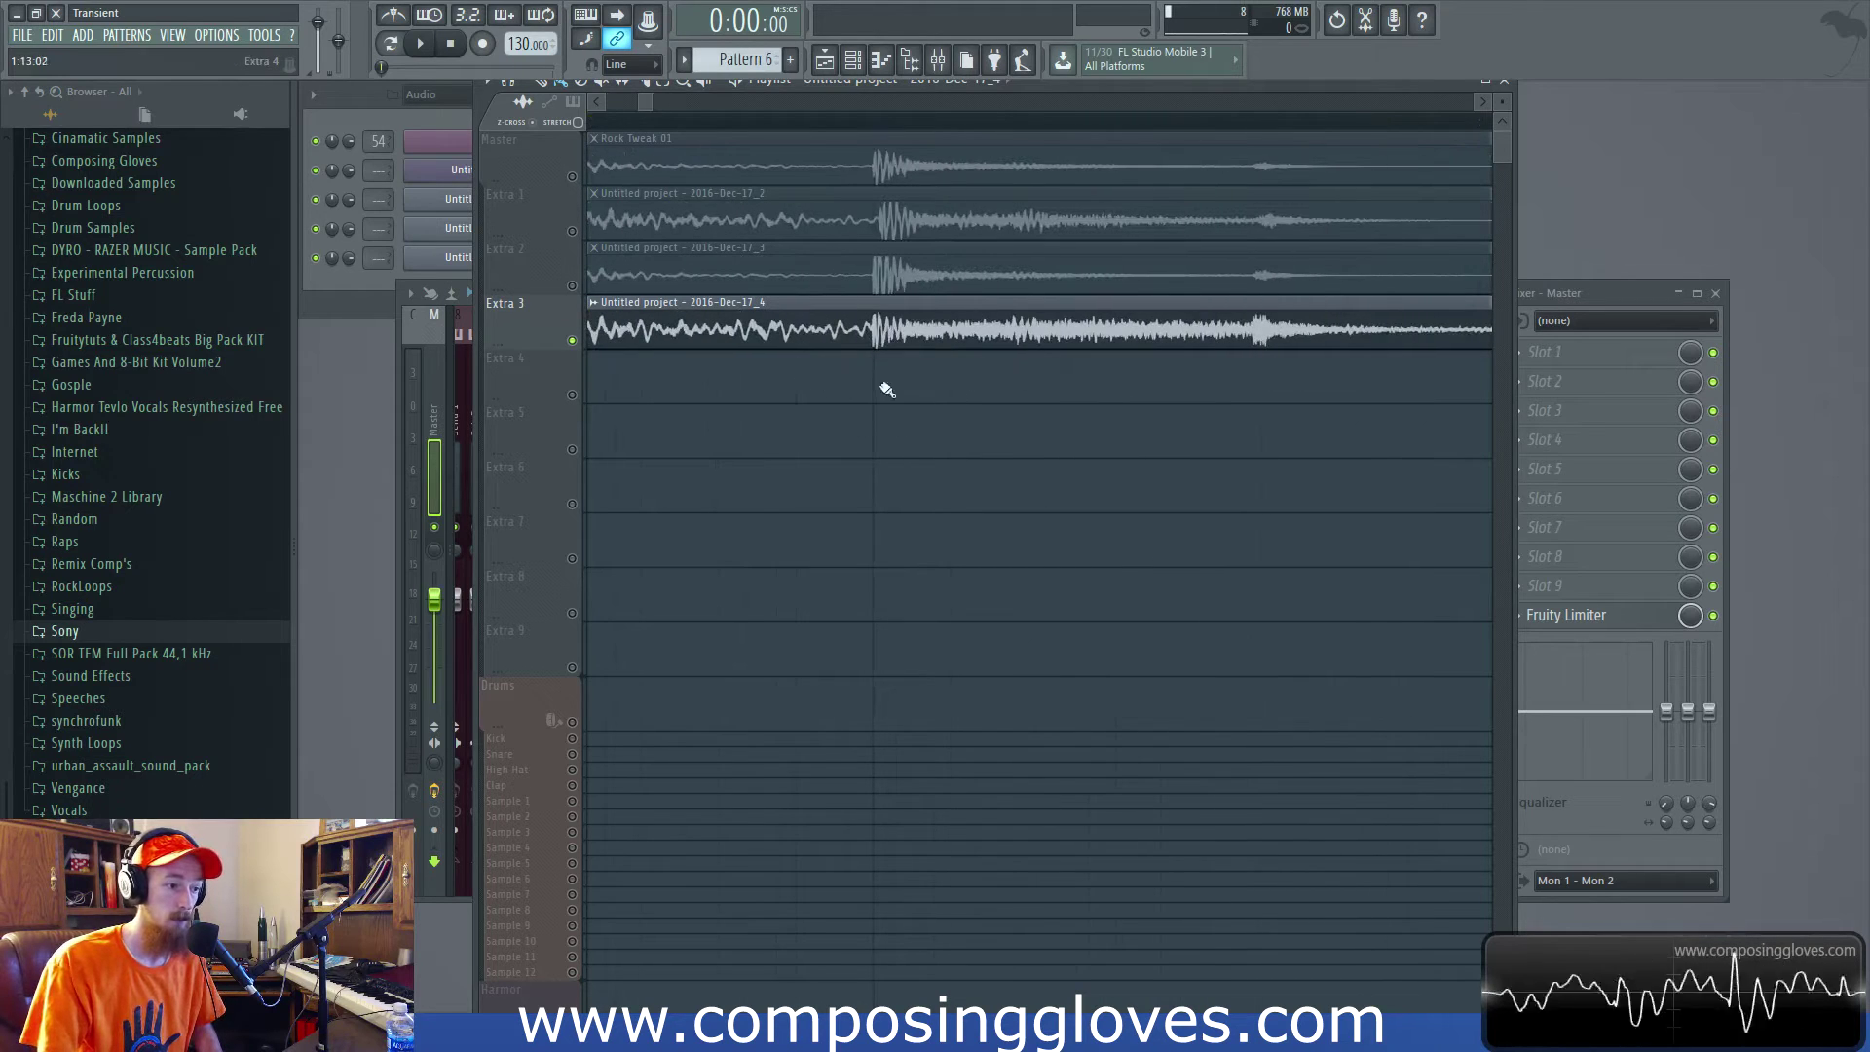
scroll(951, 341, "down", 4)
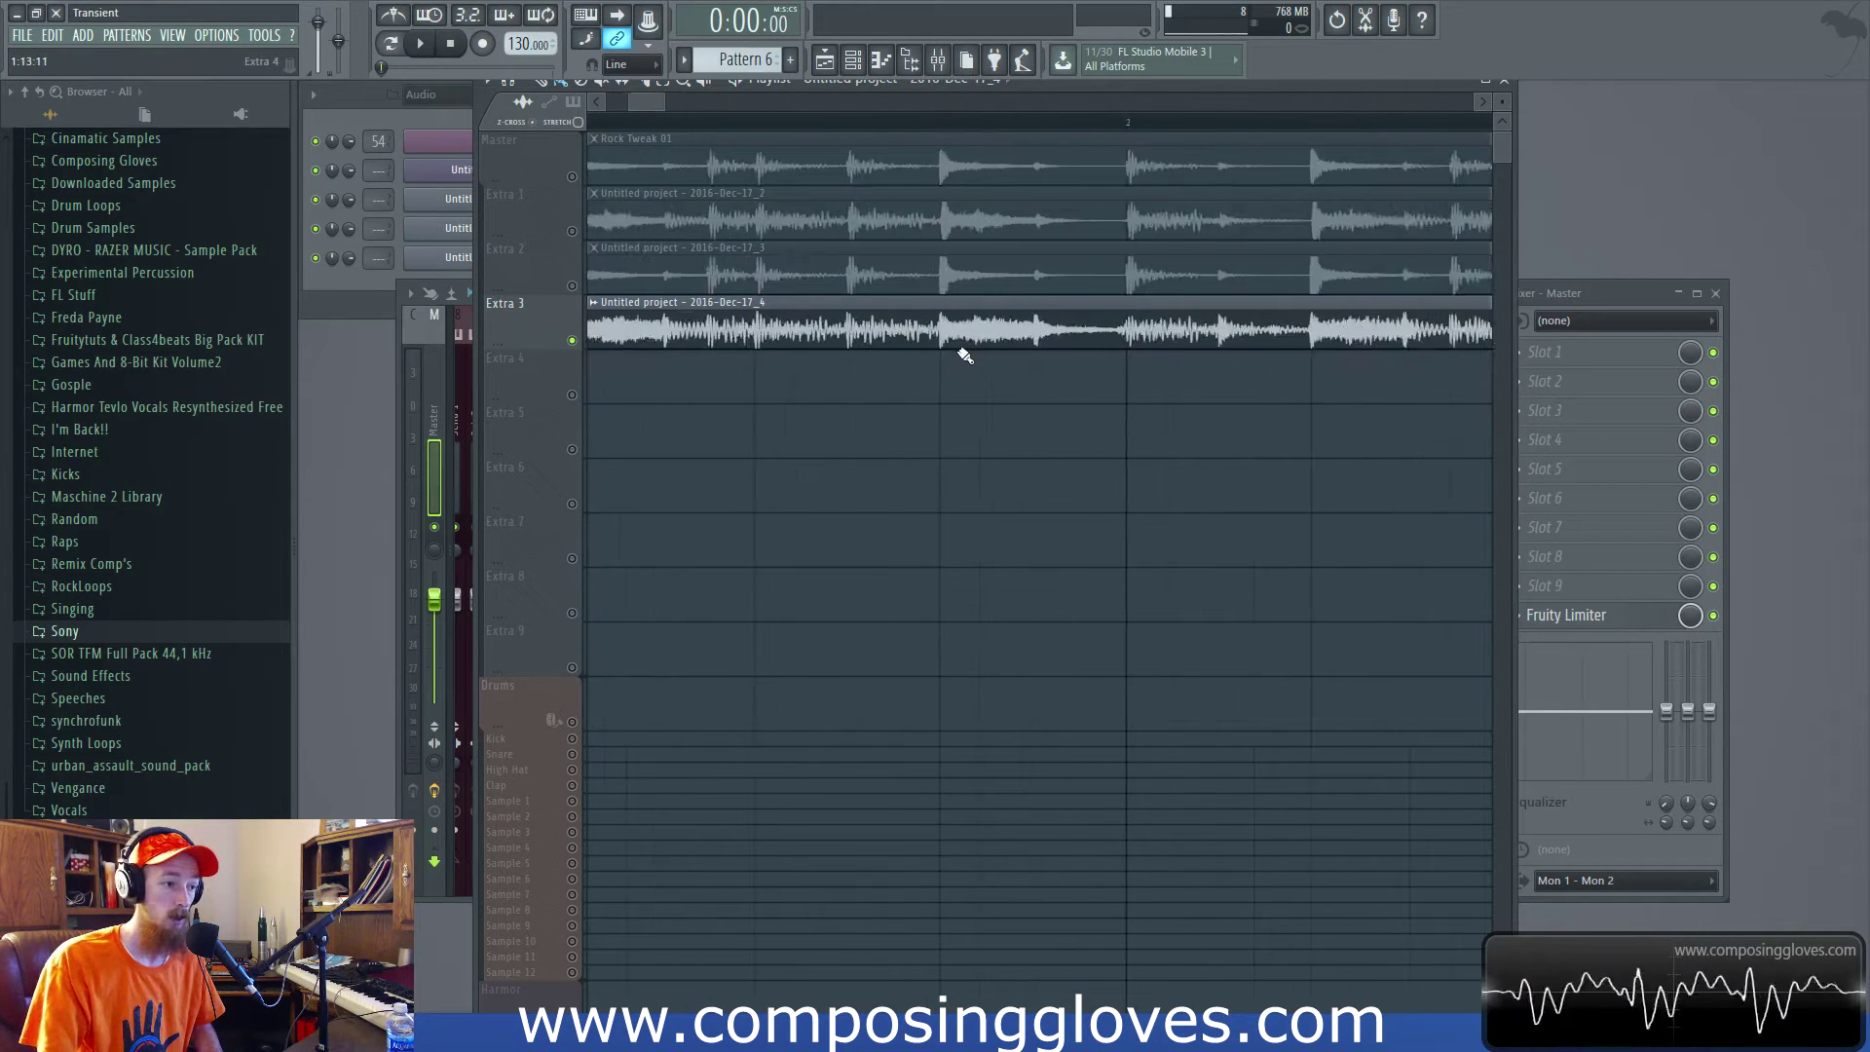
scroll(964, 355, "up", 5)
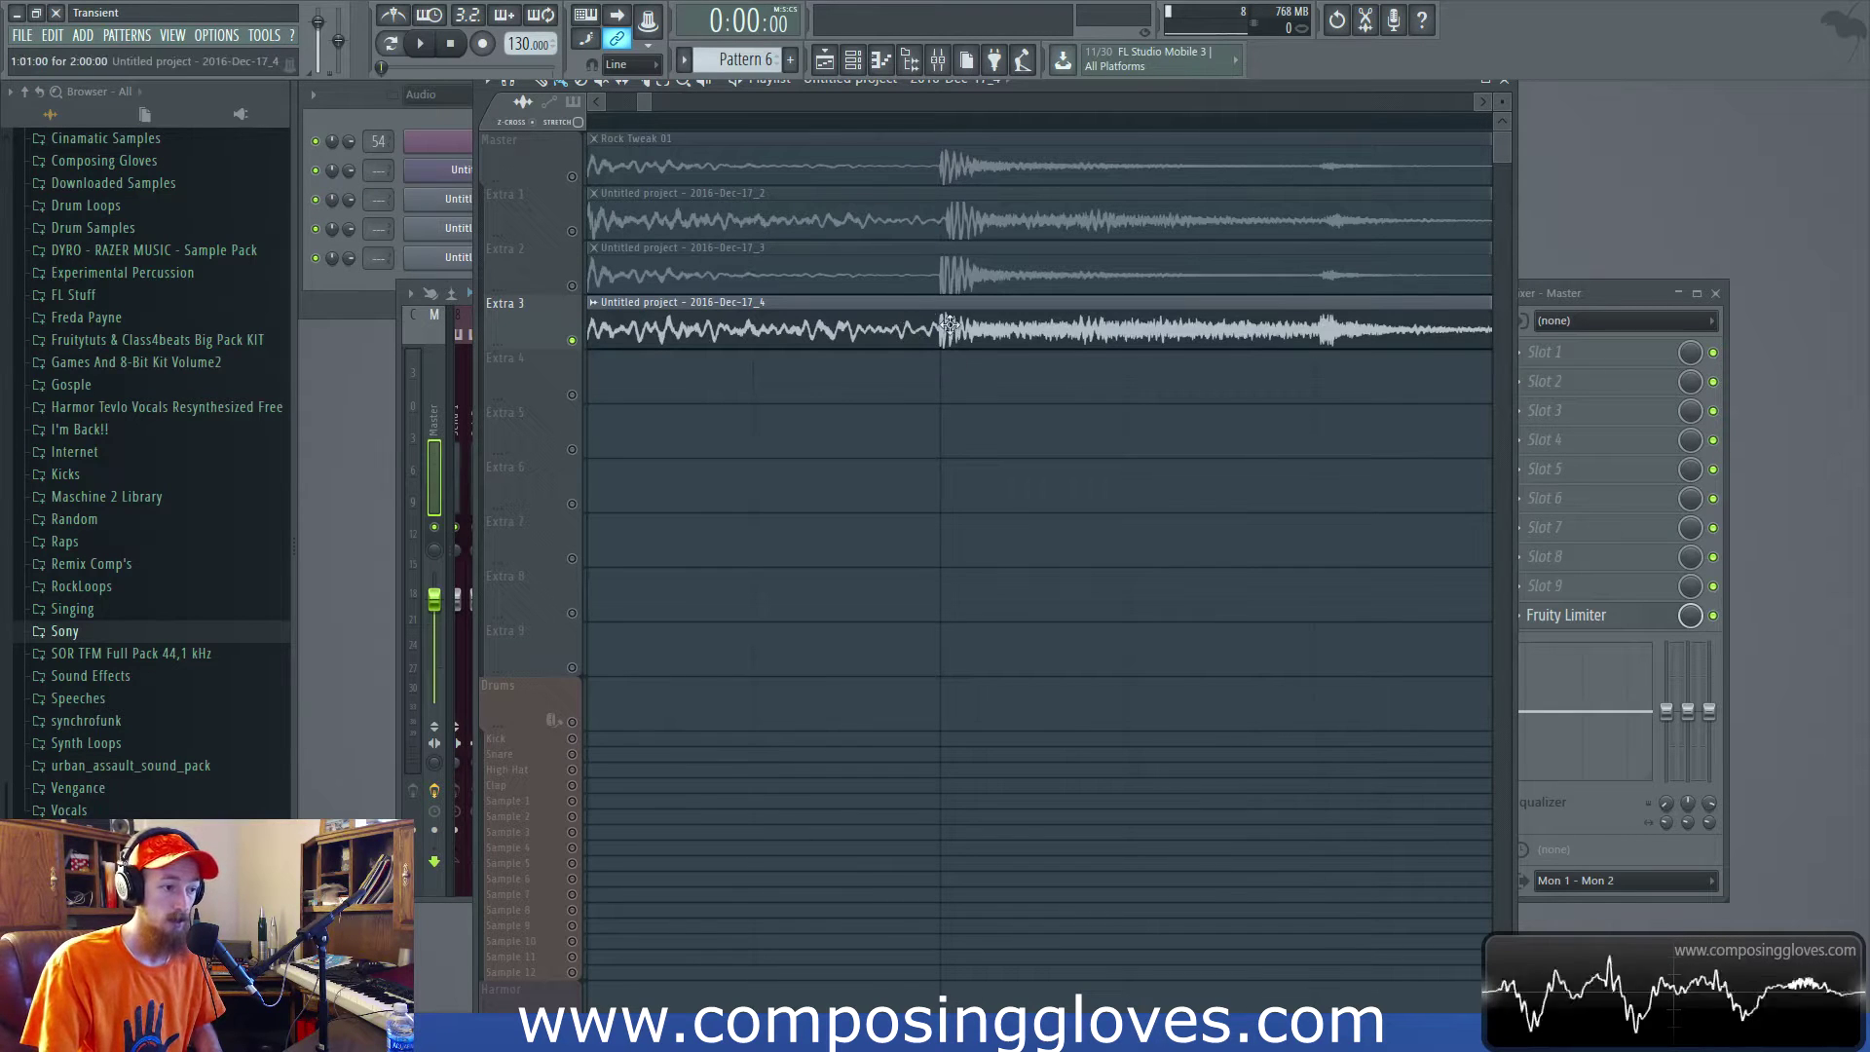
scroll(918, 323, "down", 4)
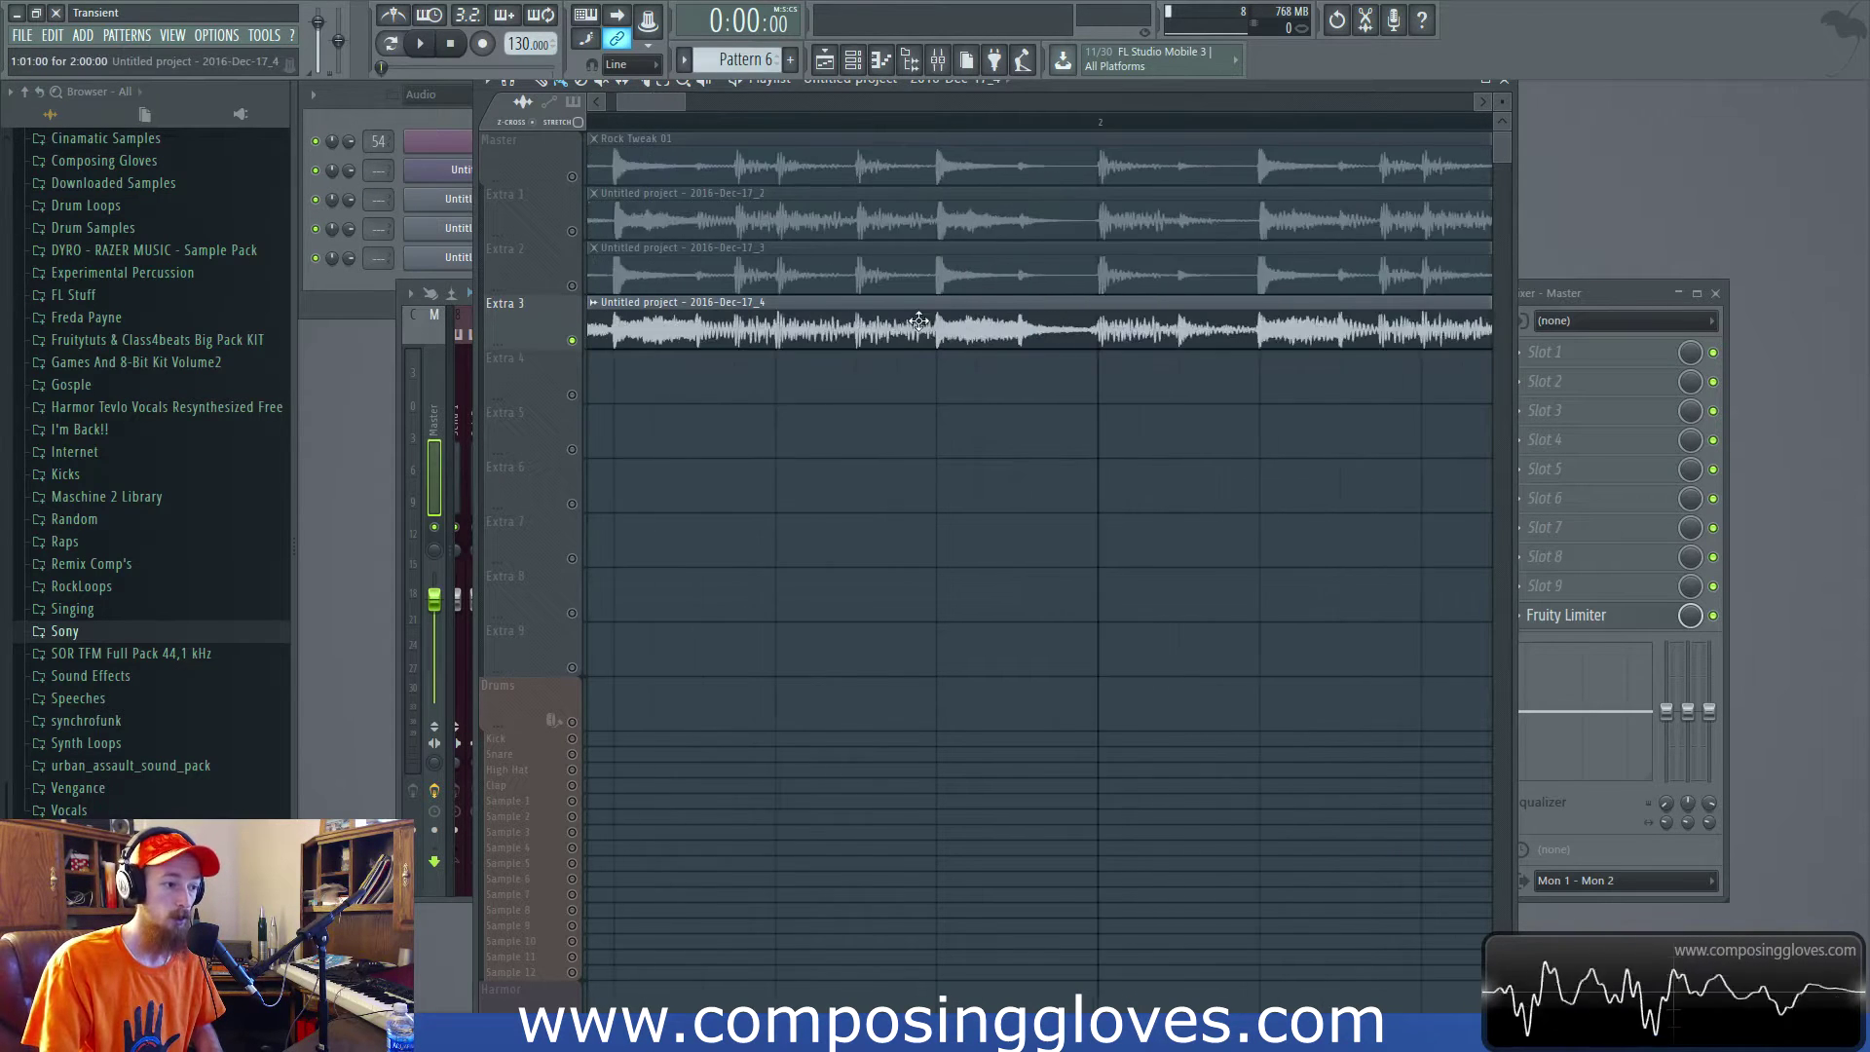
scroll(918, 323, "down", 2)
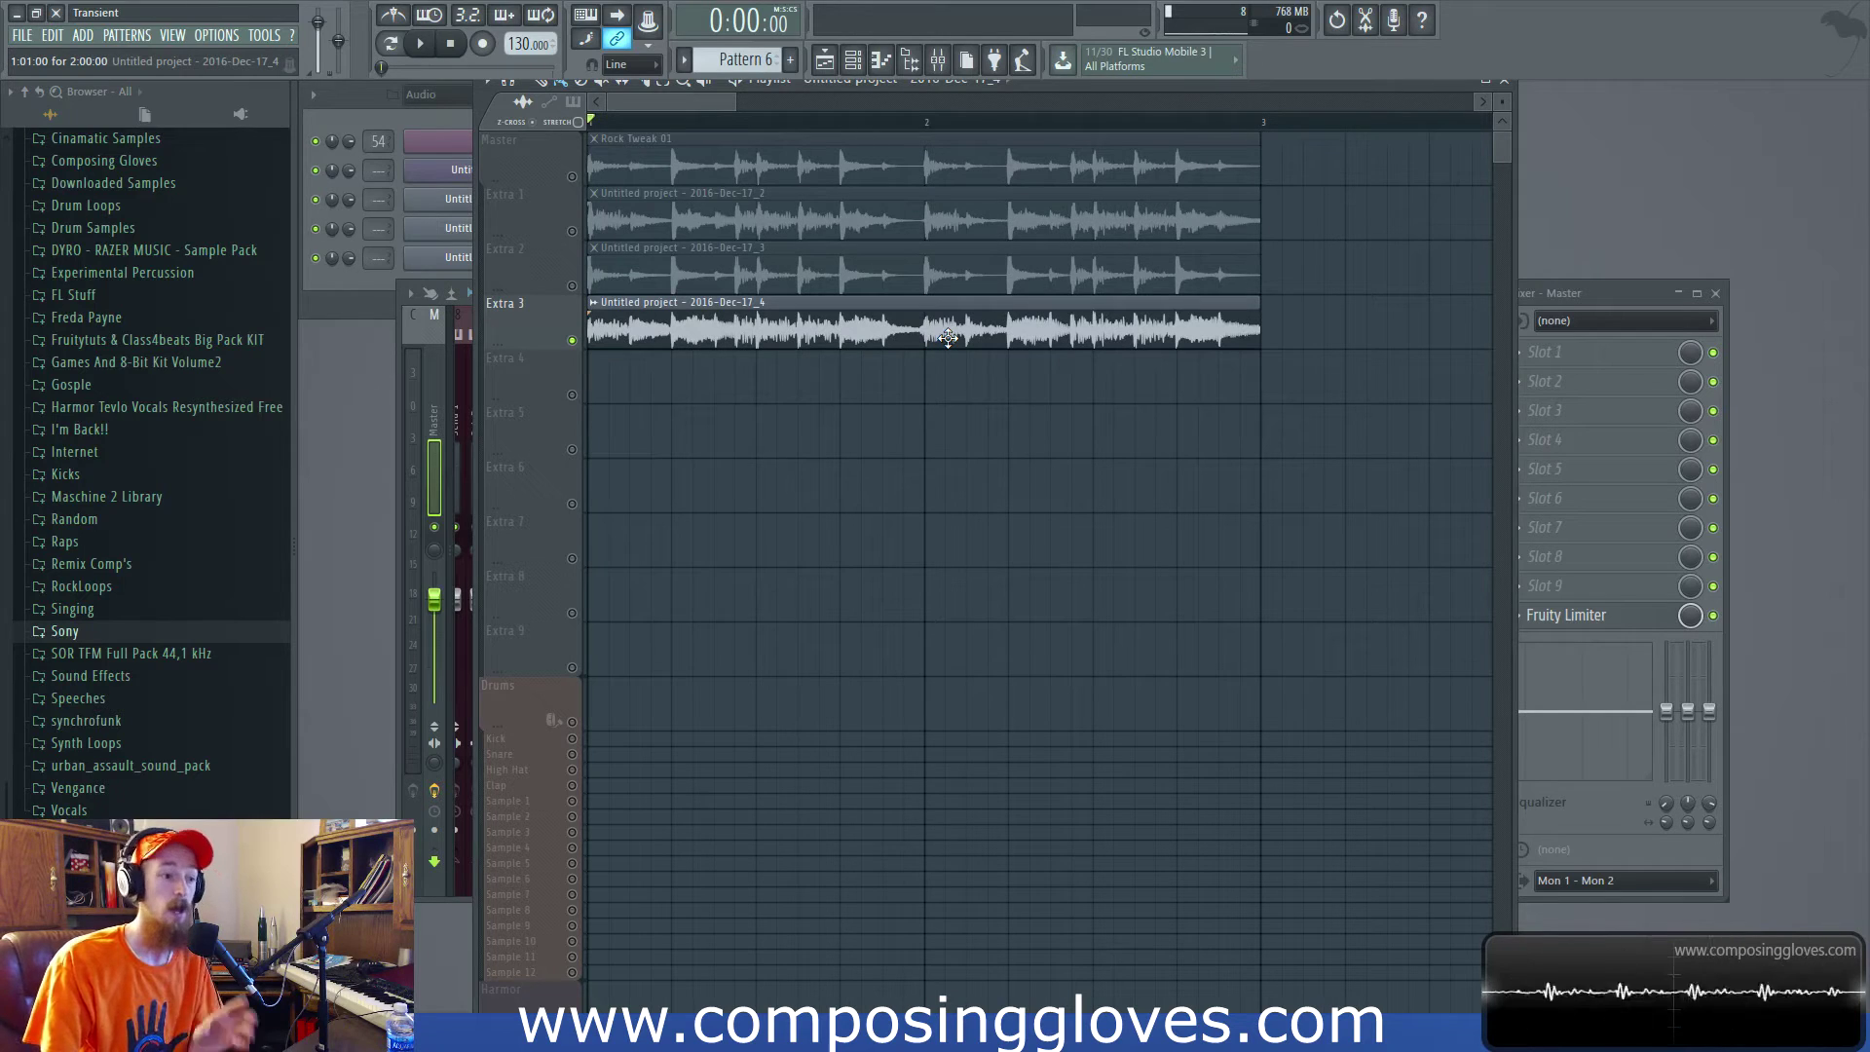
left_click(572, 176)
left_click(573, 340)
key("space")
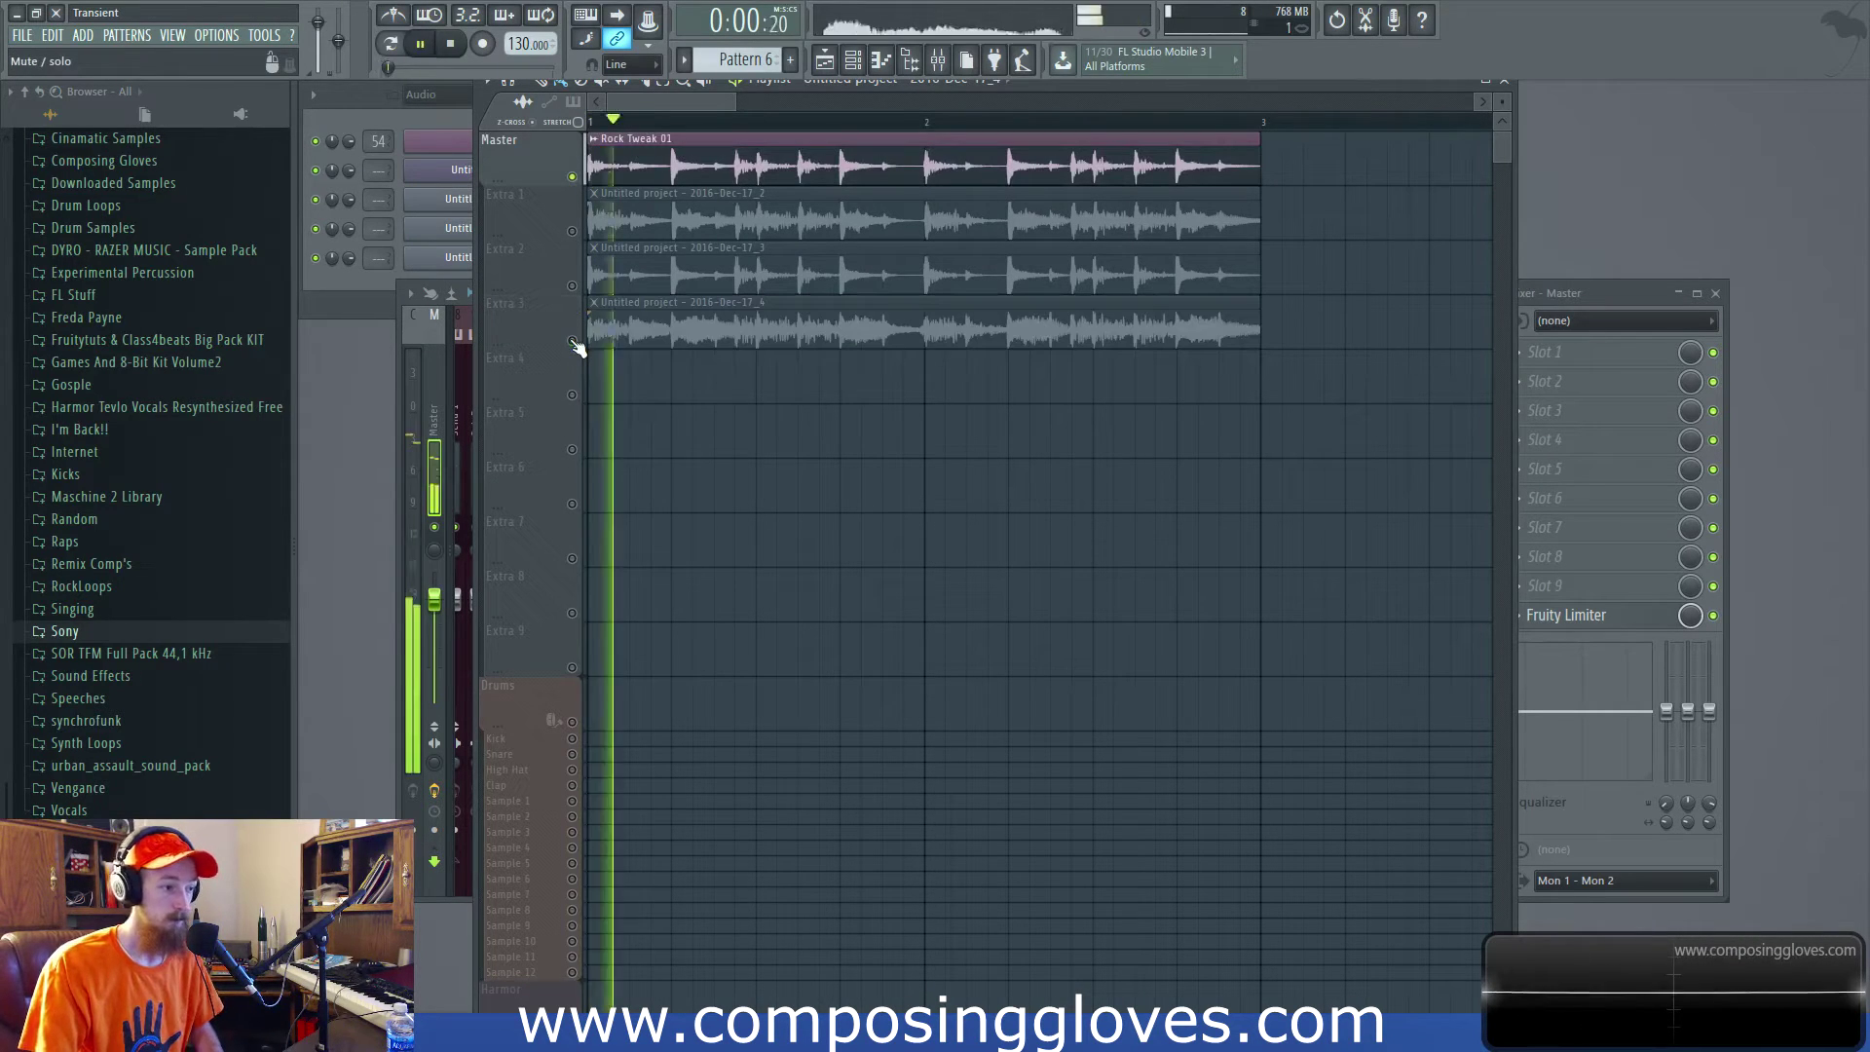
key("space")
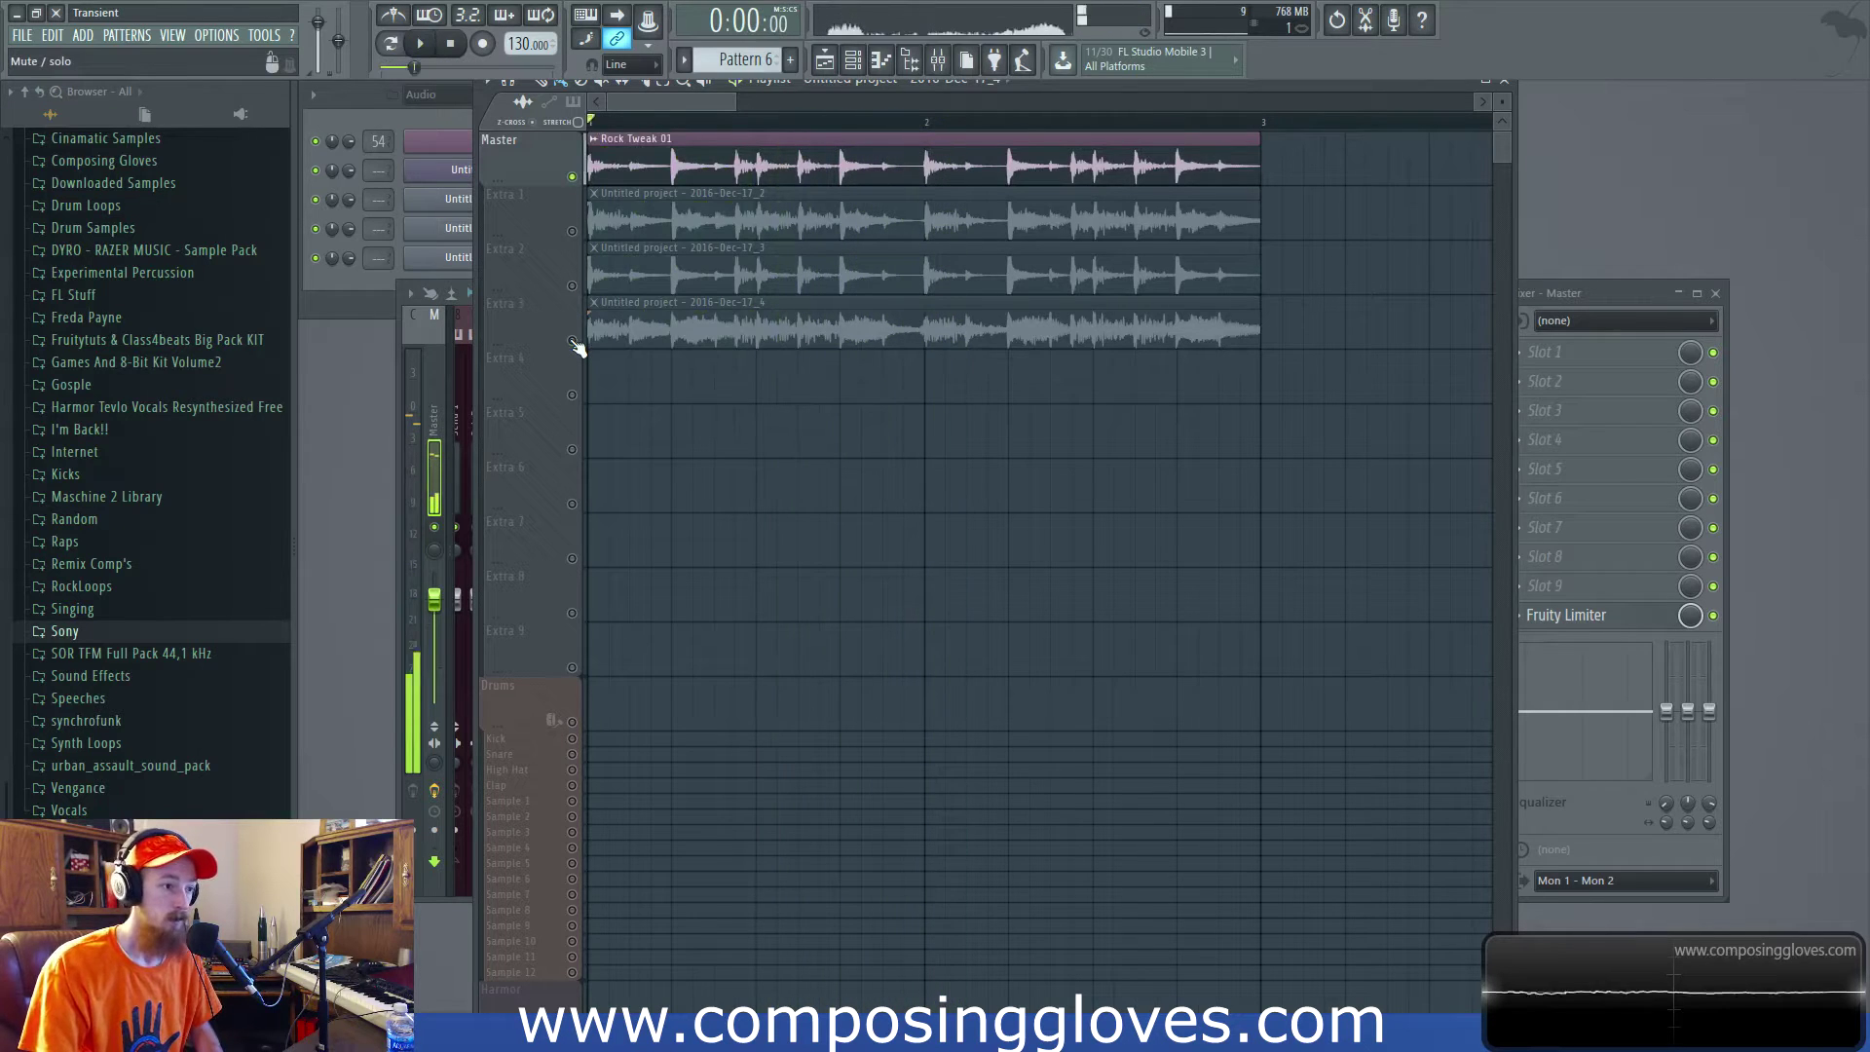
left_click(573, 340)
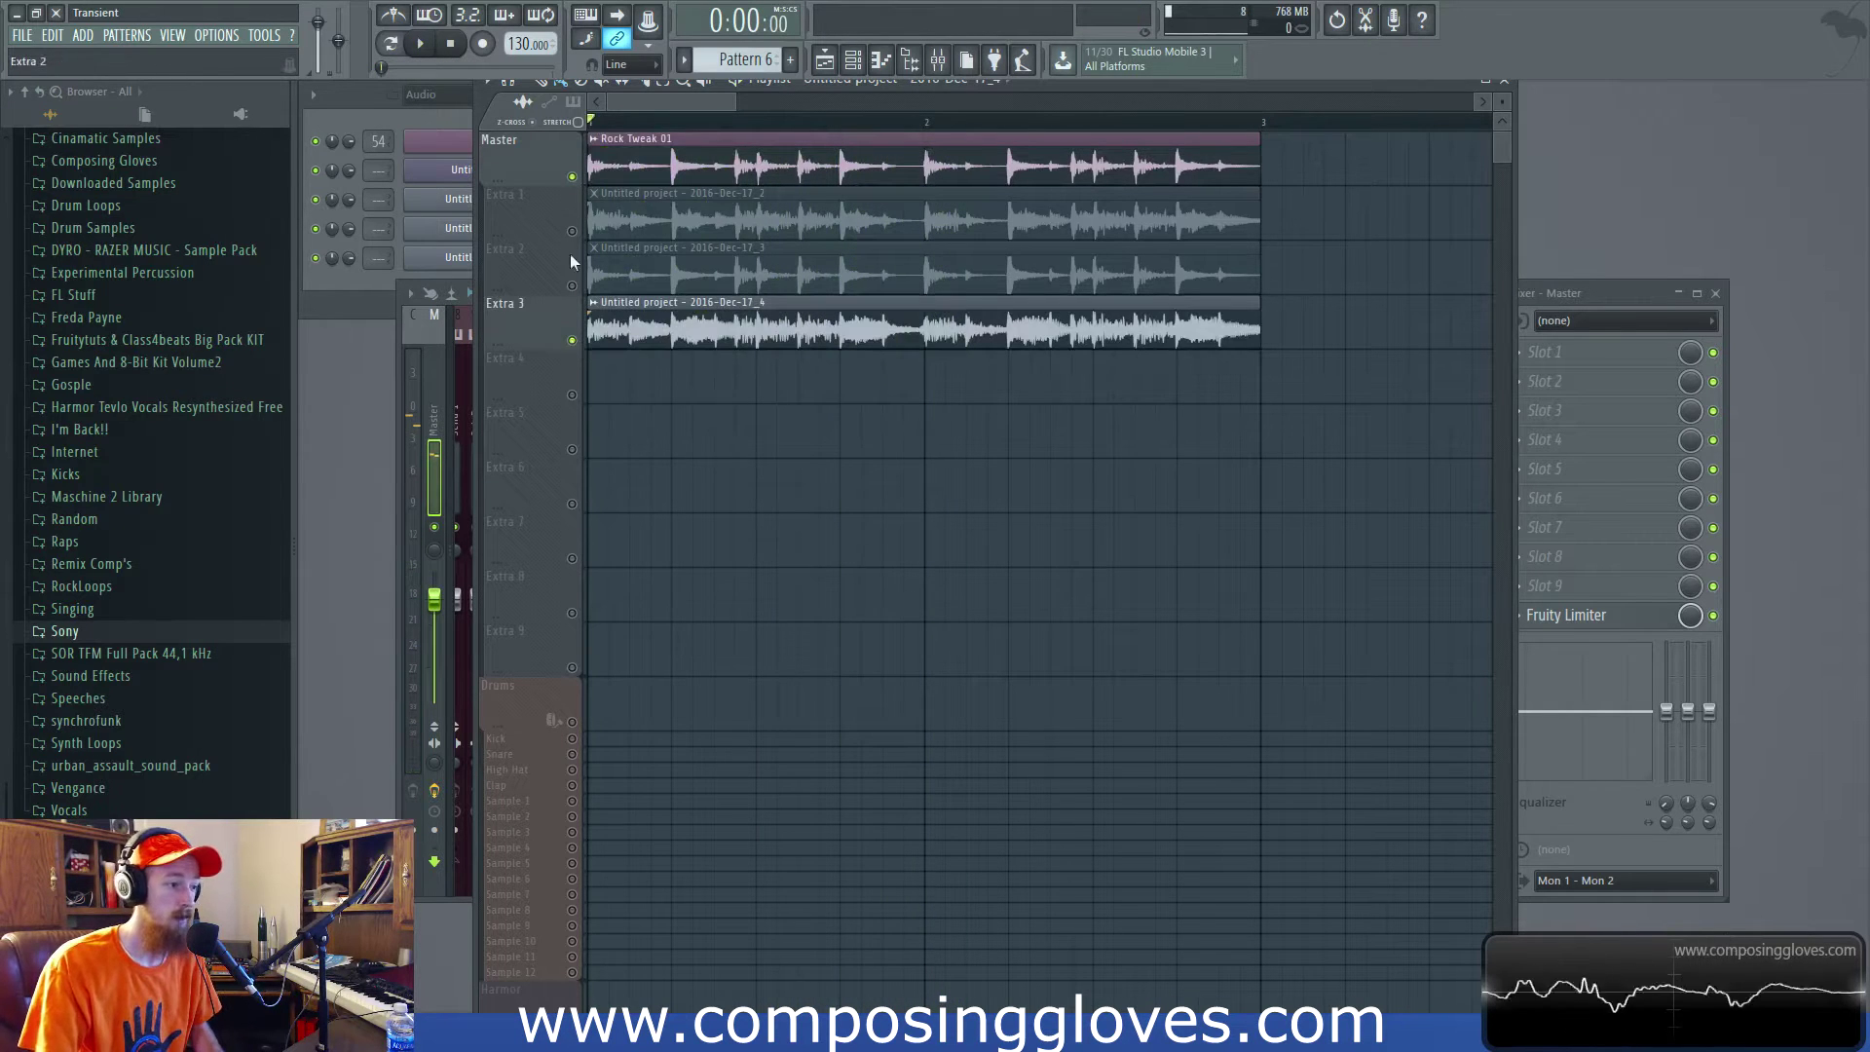
left_click(573, 176)
key("space")
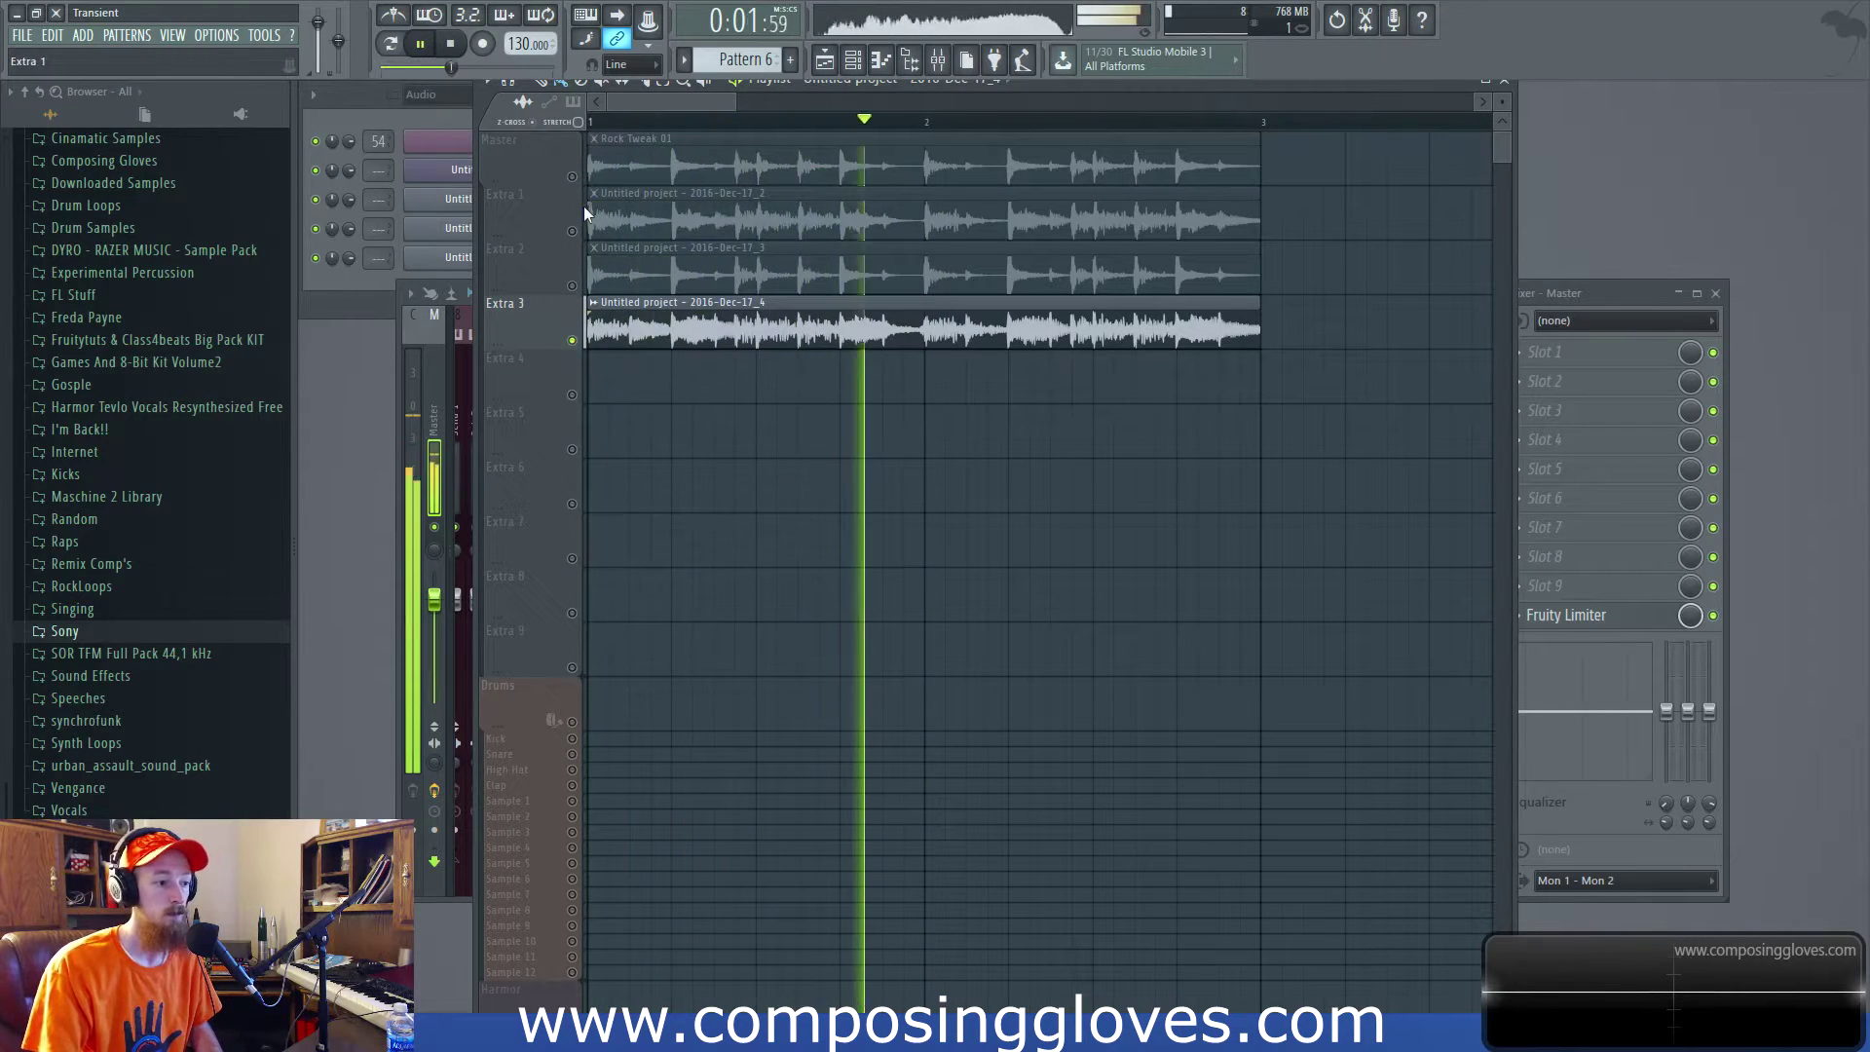
key("space")
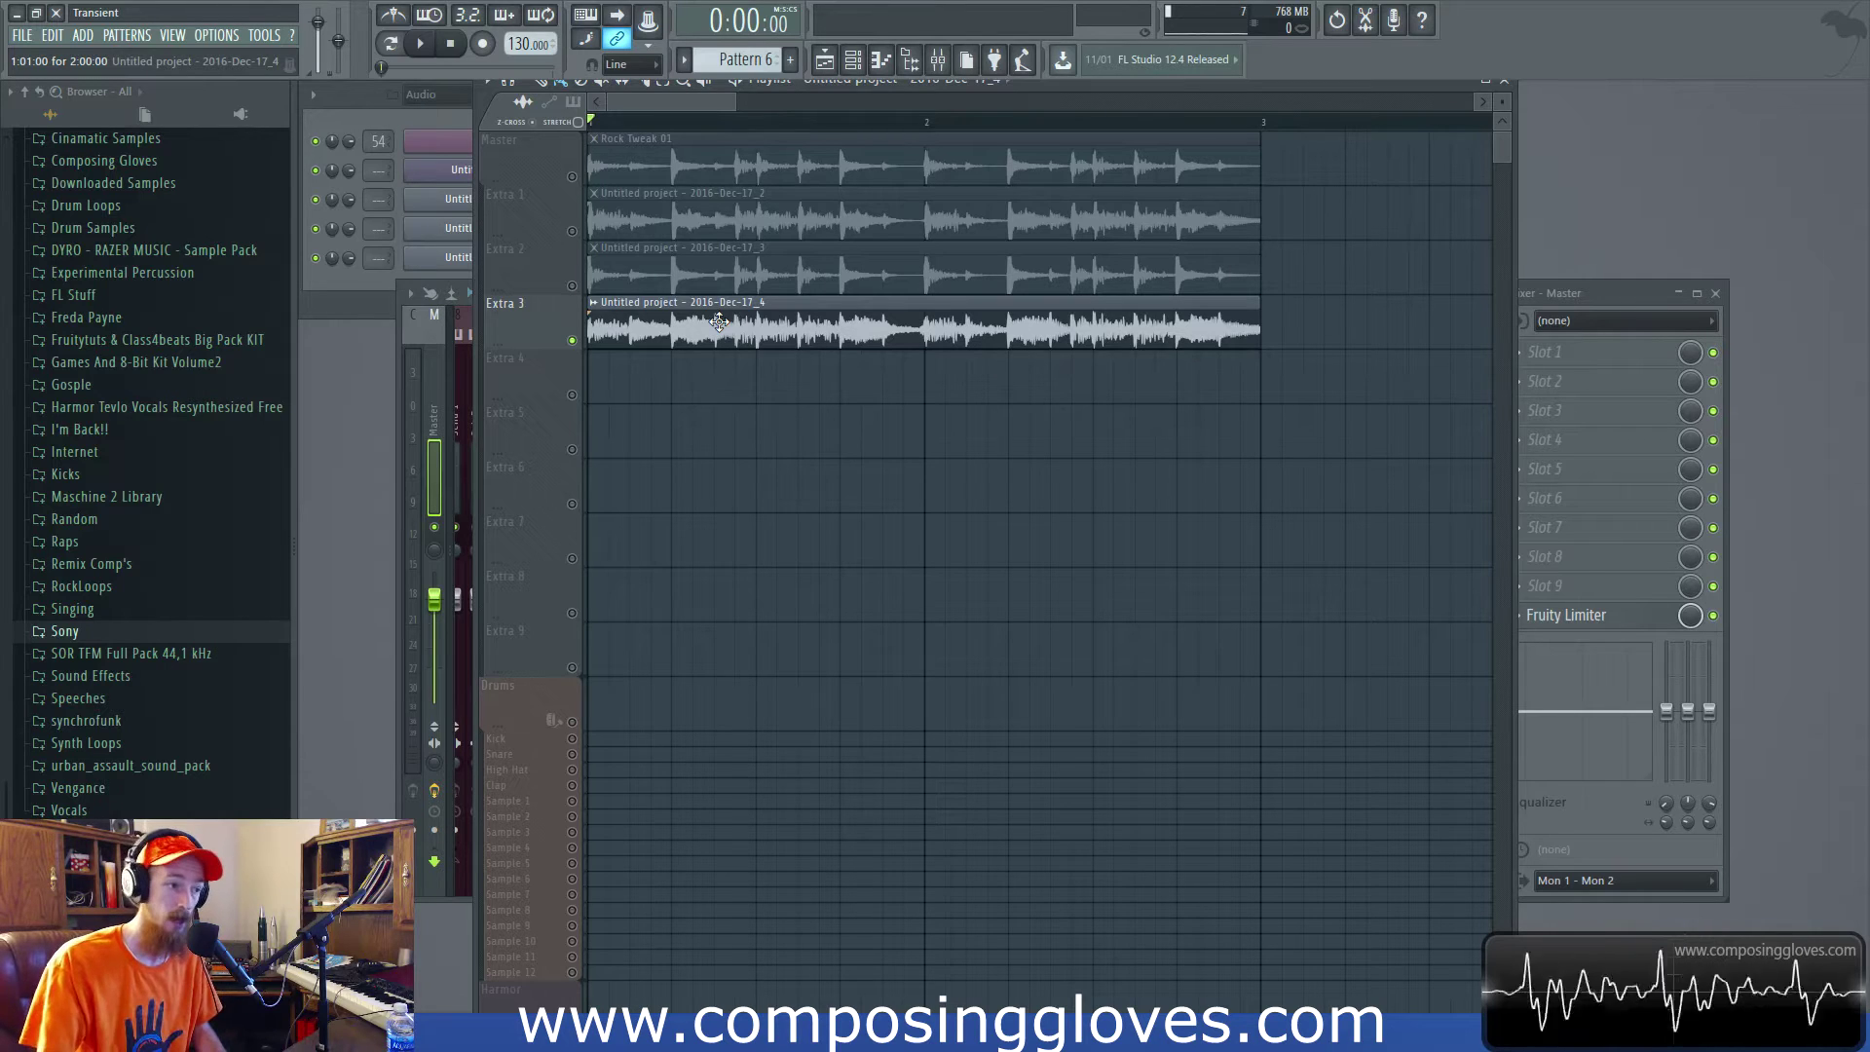
left_click(573, 178)
left_click(574, 340)
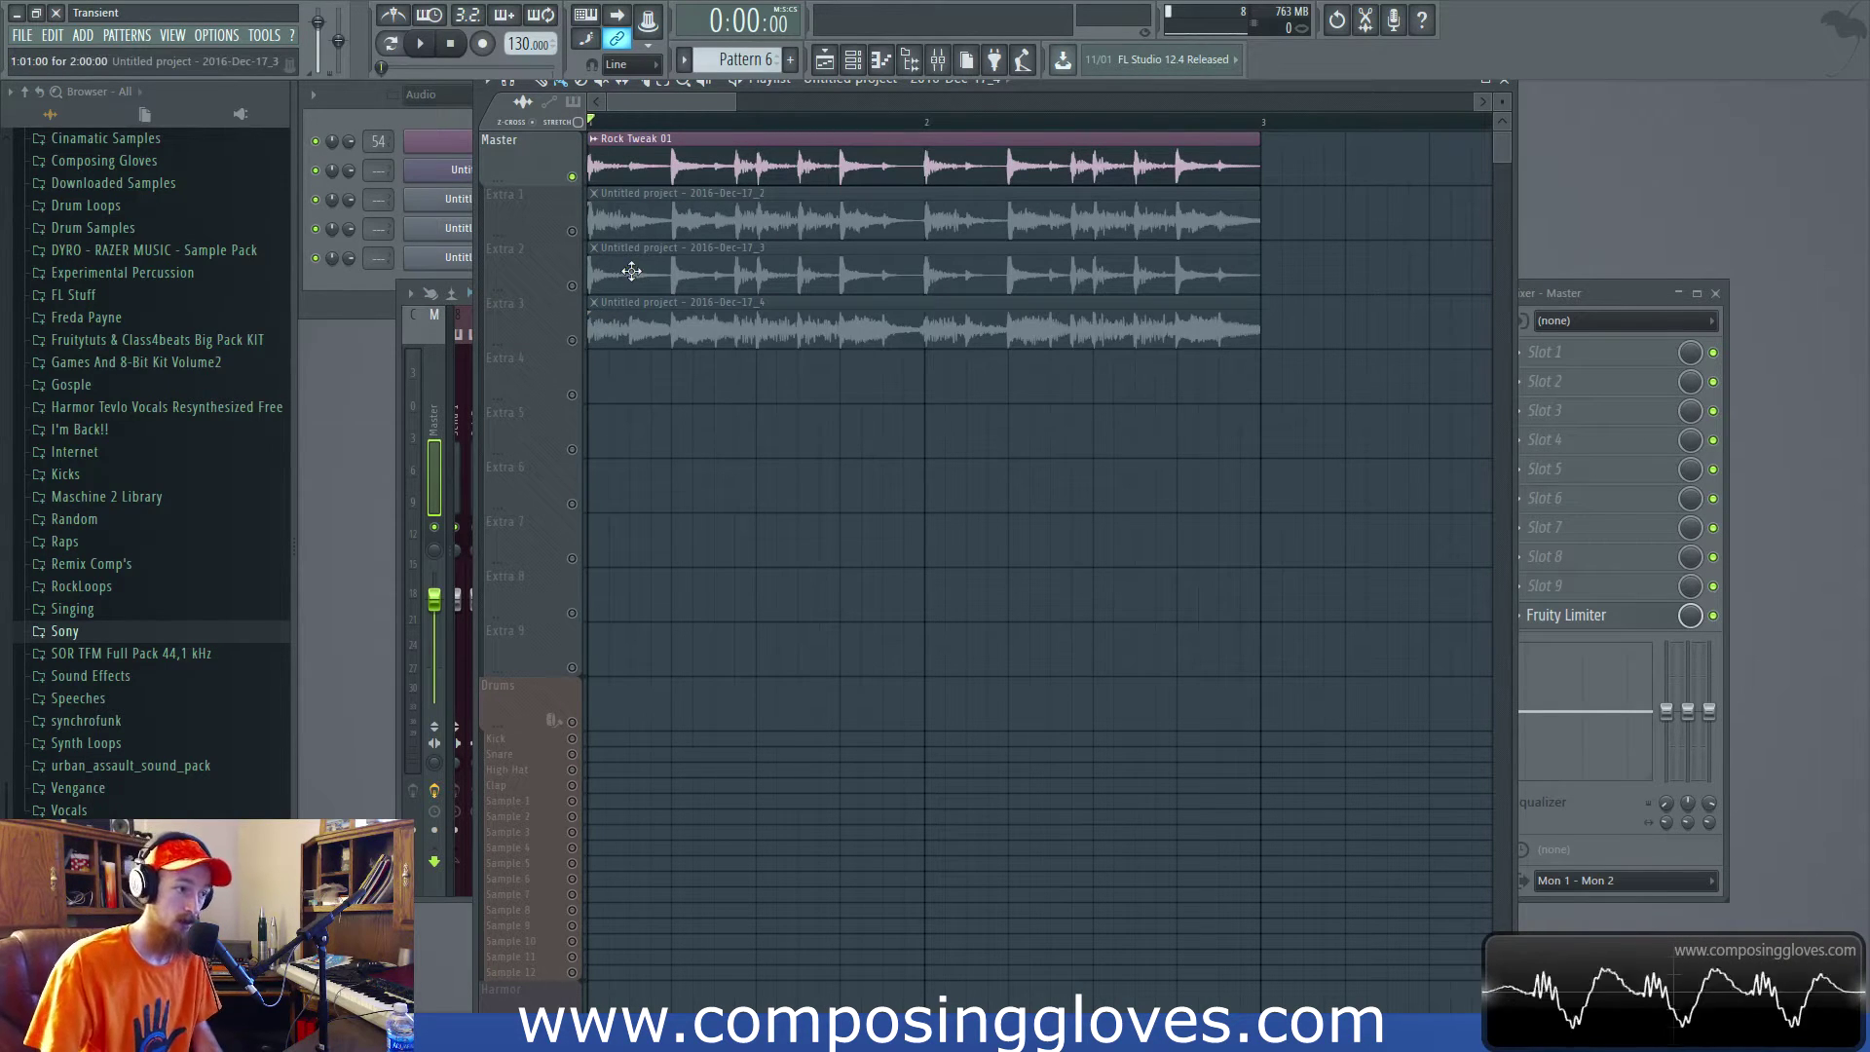
left_click(682, 163)
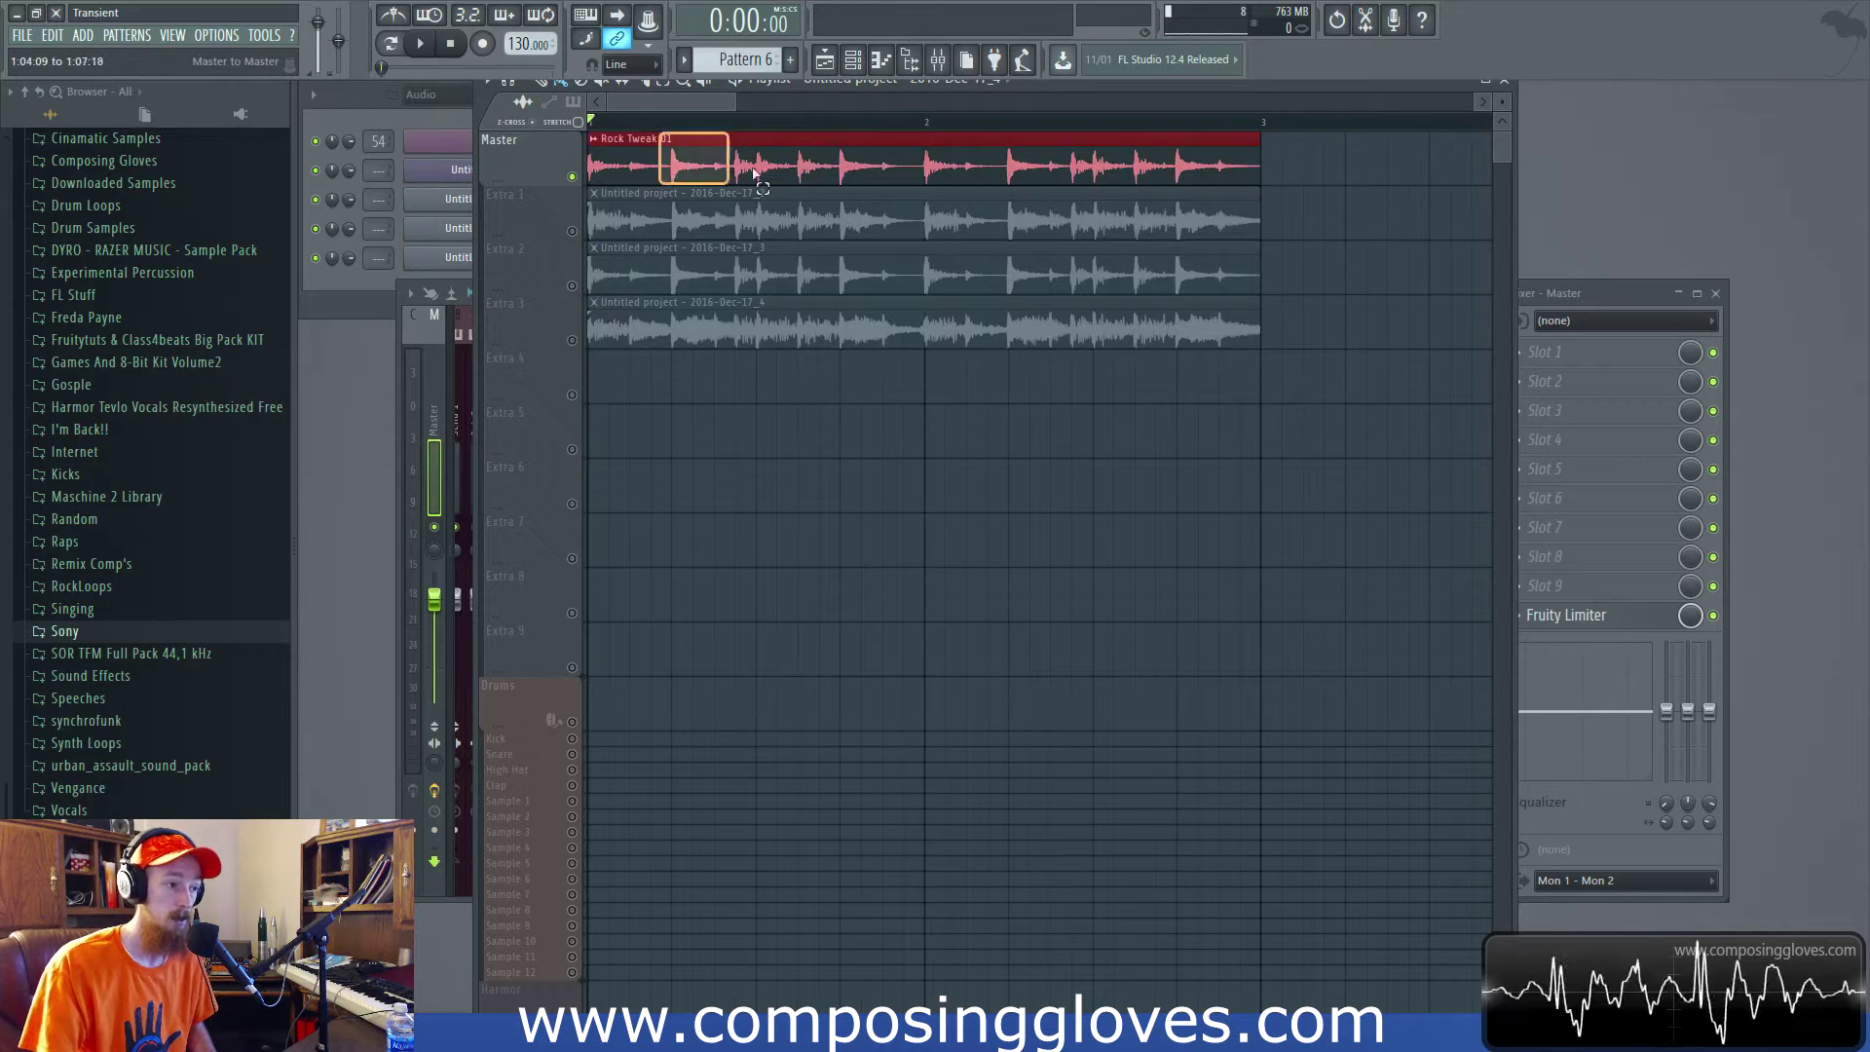
scroll(940, 161, "up", 3)
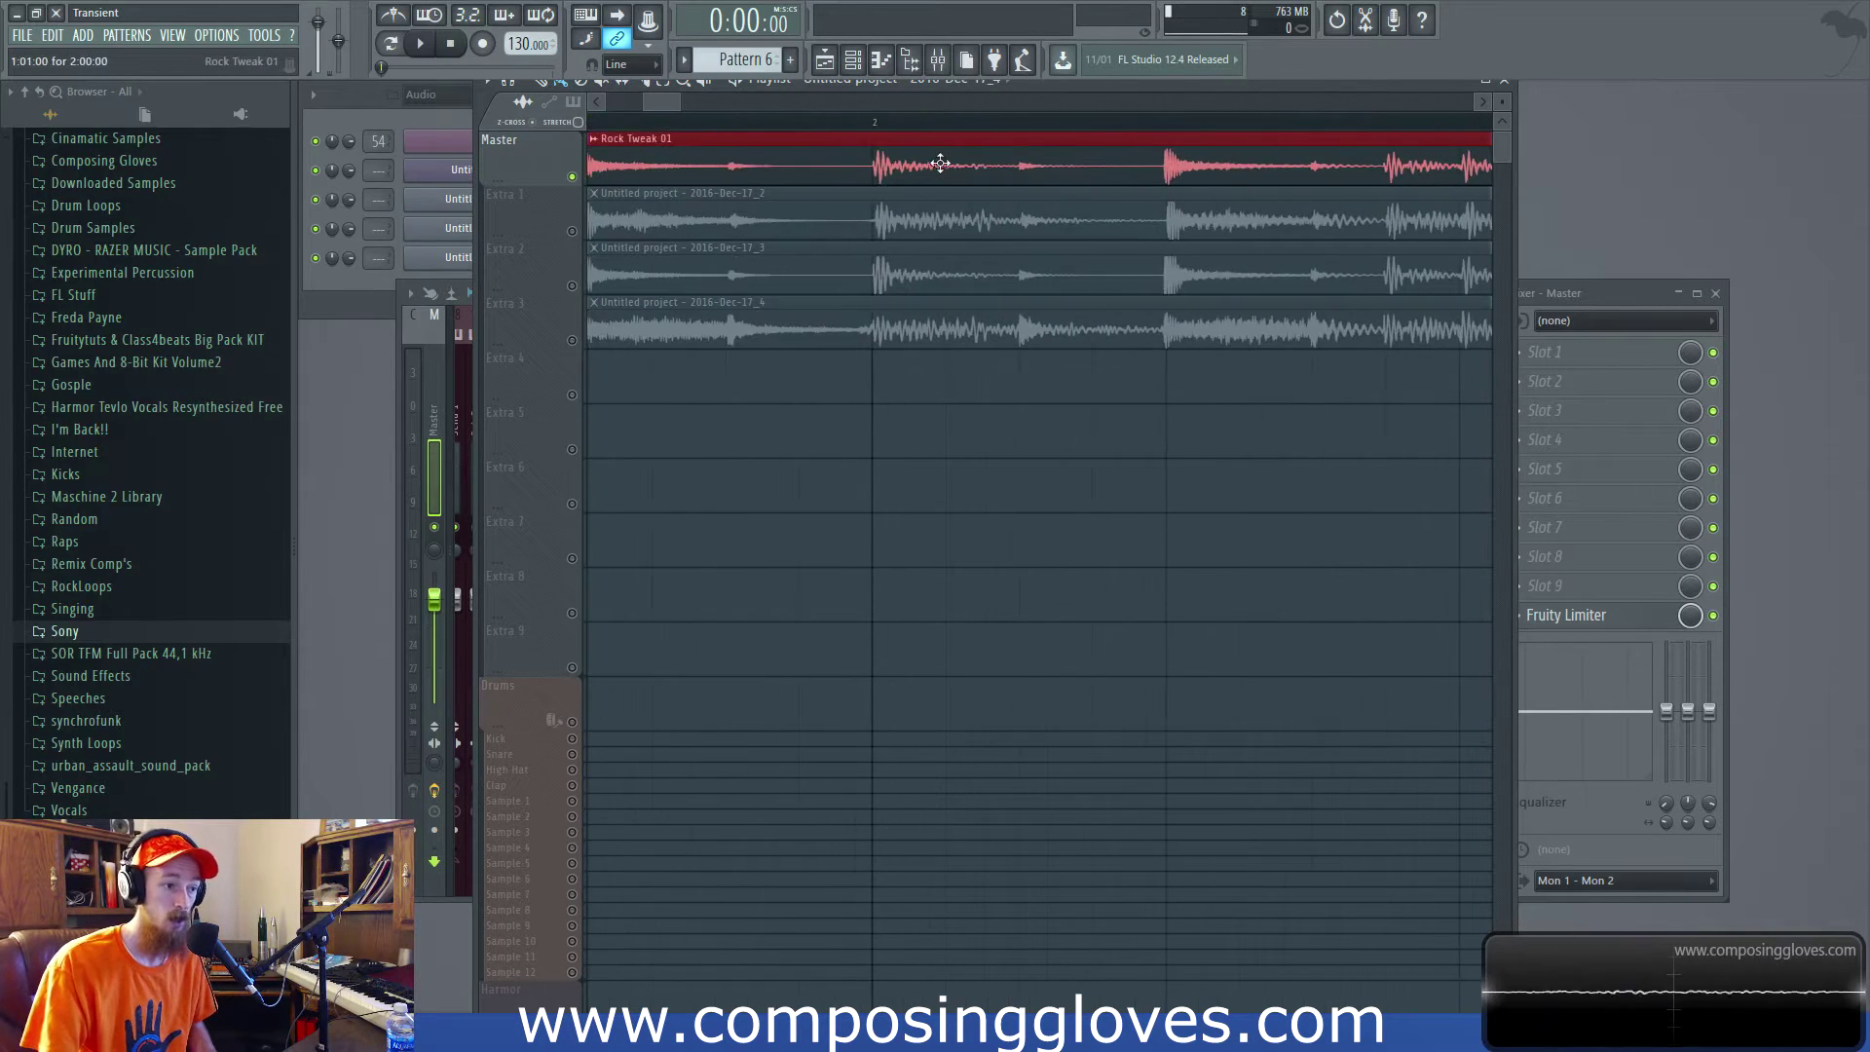
scroll(940, 162, "down", 4)
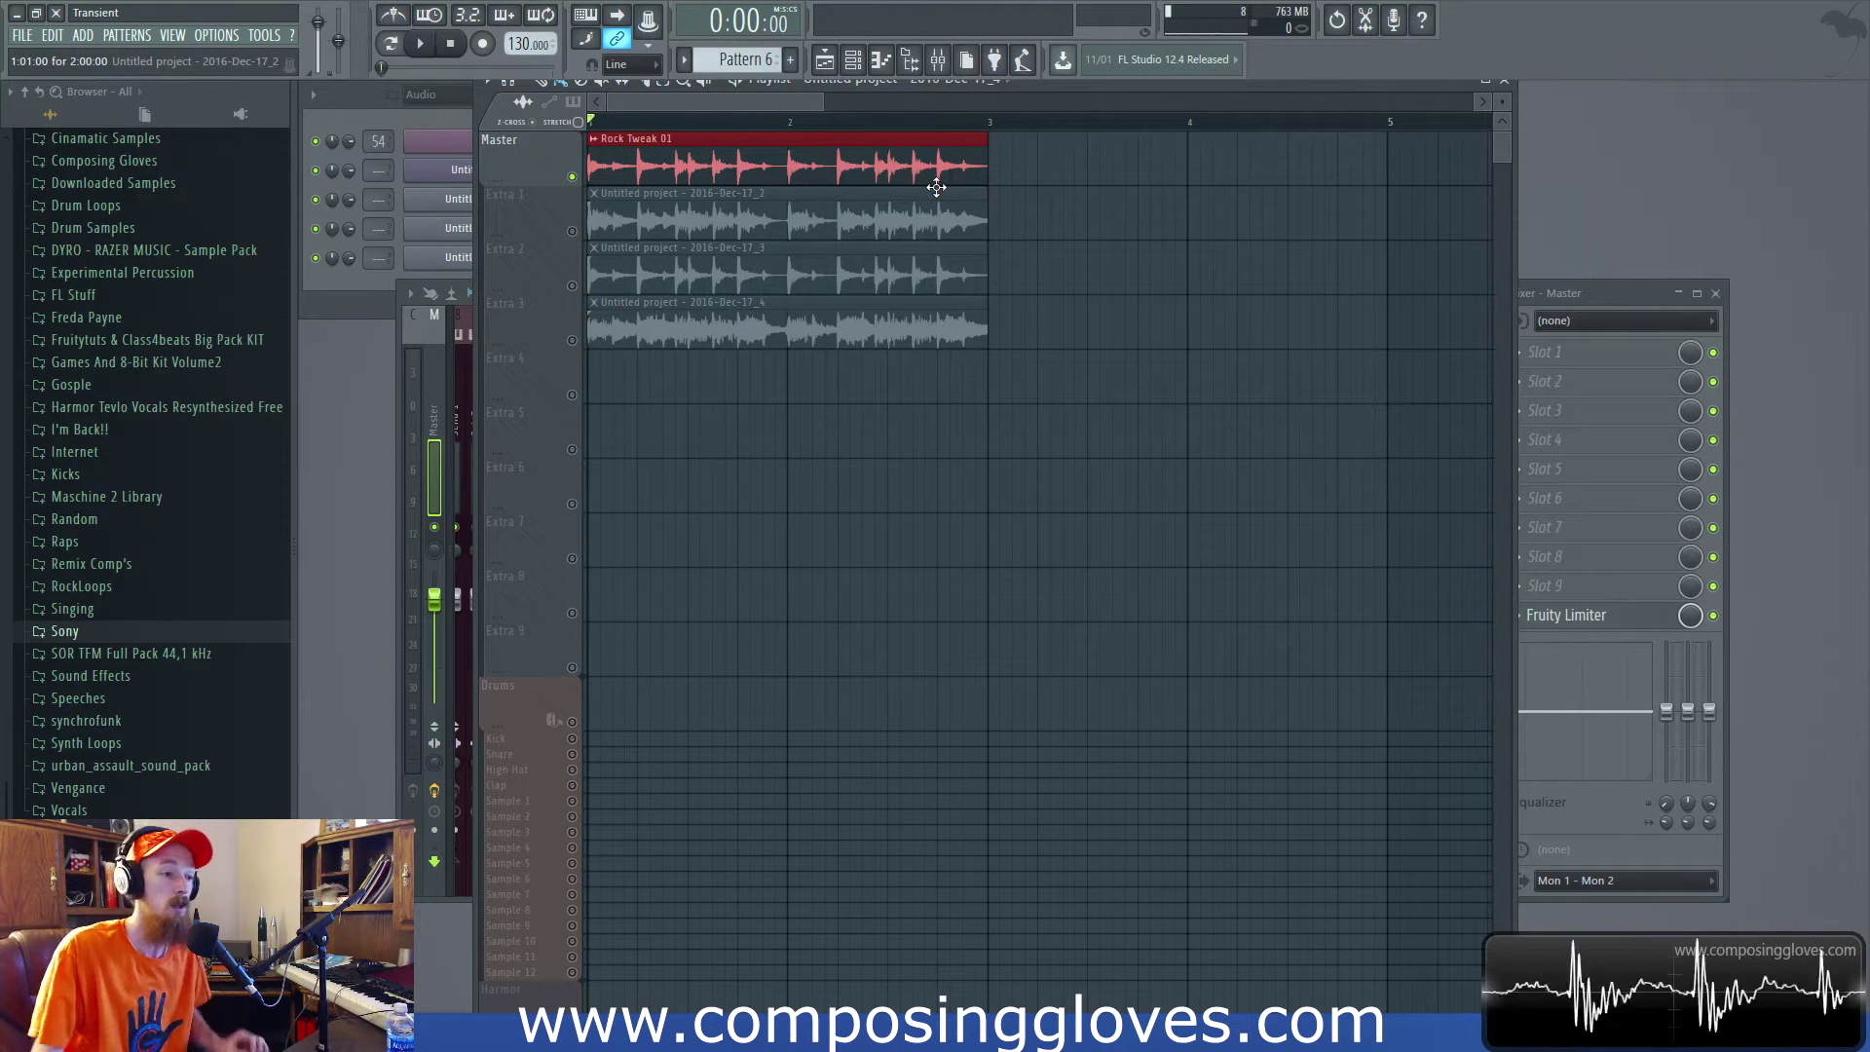
scroll(937, 187, "up", 4)
scroll(737, 198, "down", 2)
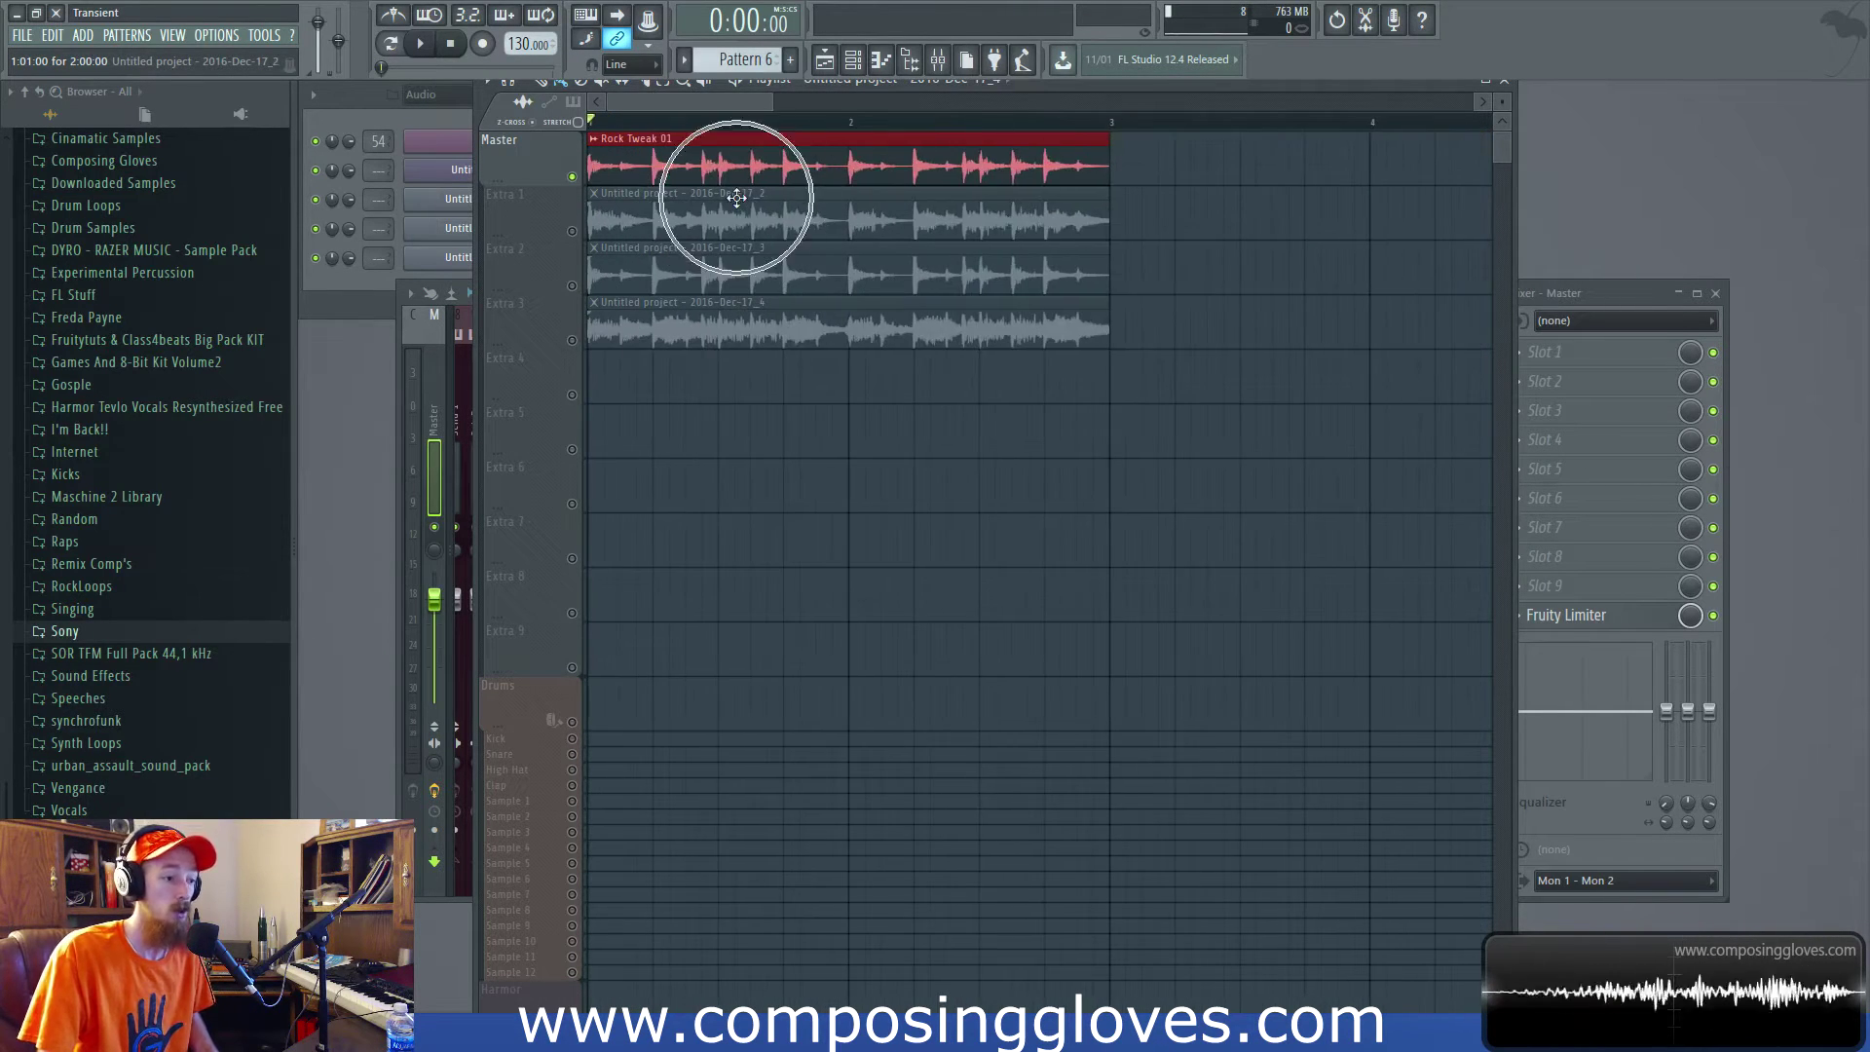
left_click_drag(763, 318, 1013, 326)
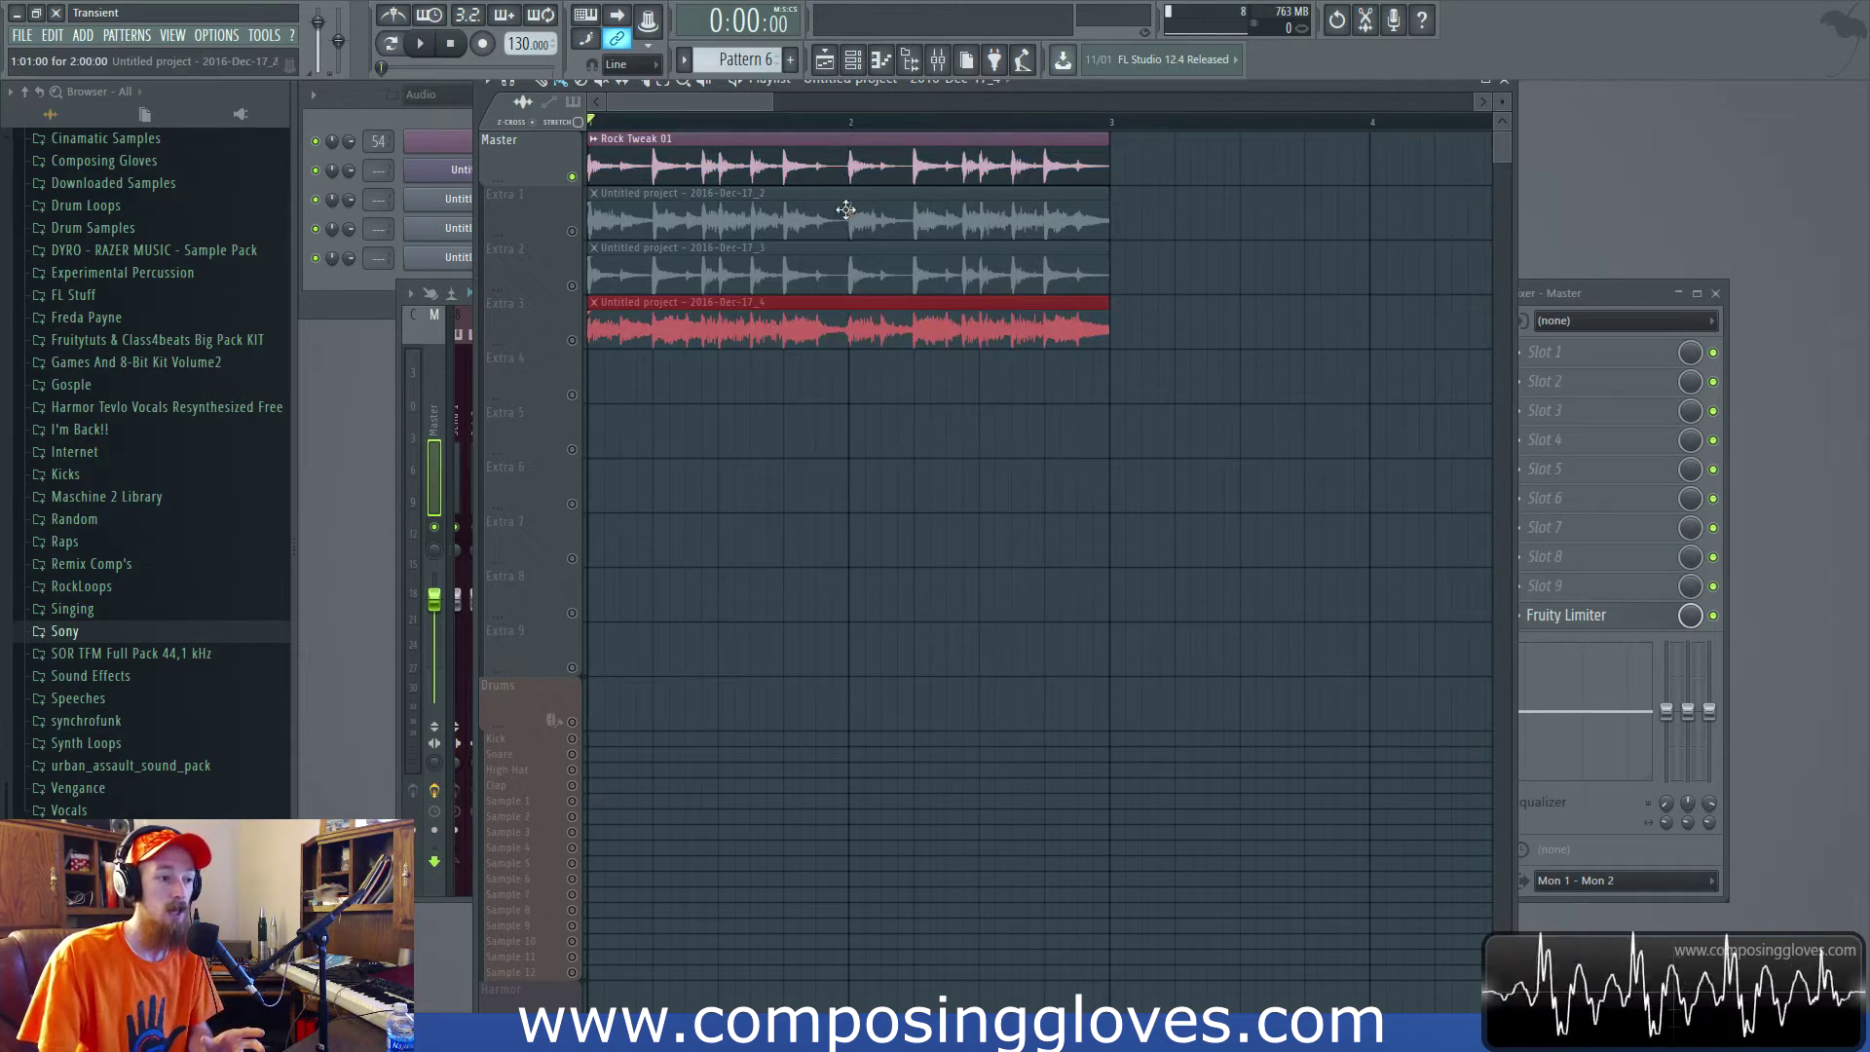
left_click_drag(782, 146, 974, 161)
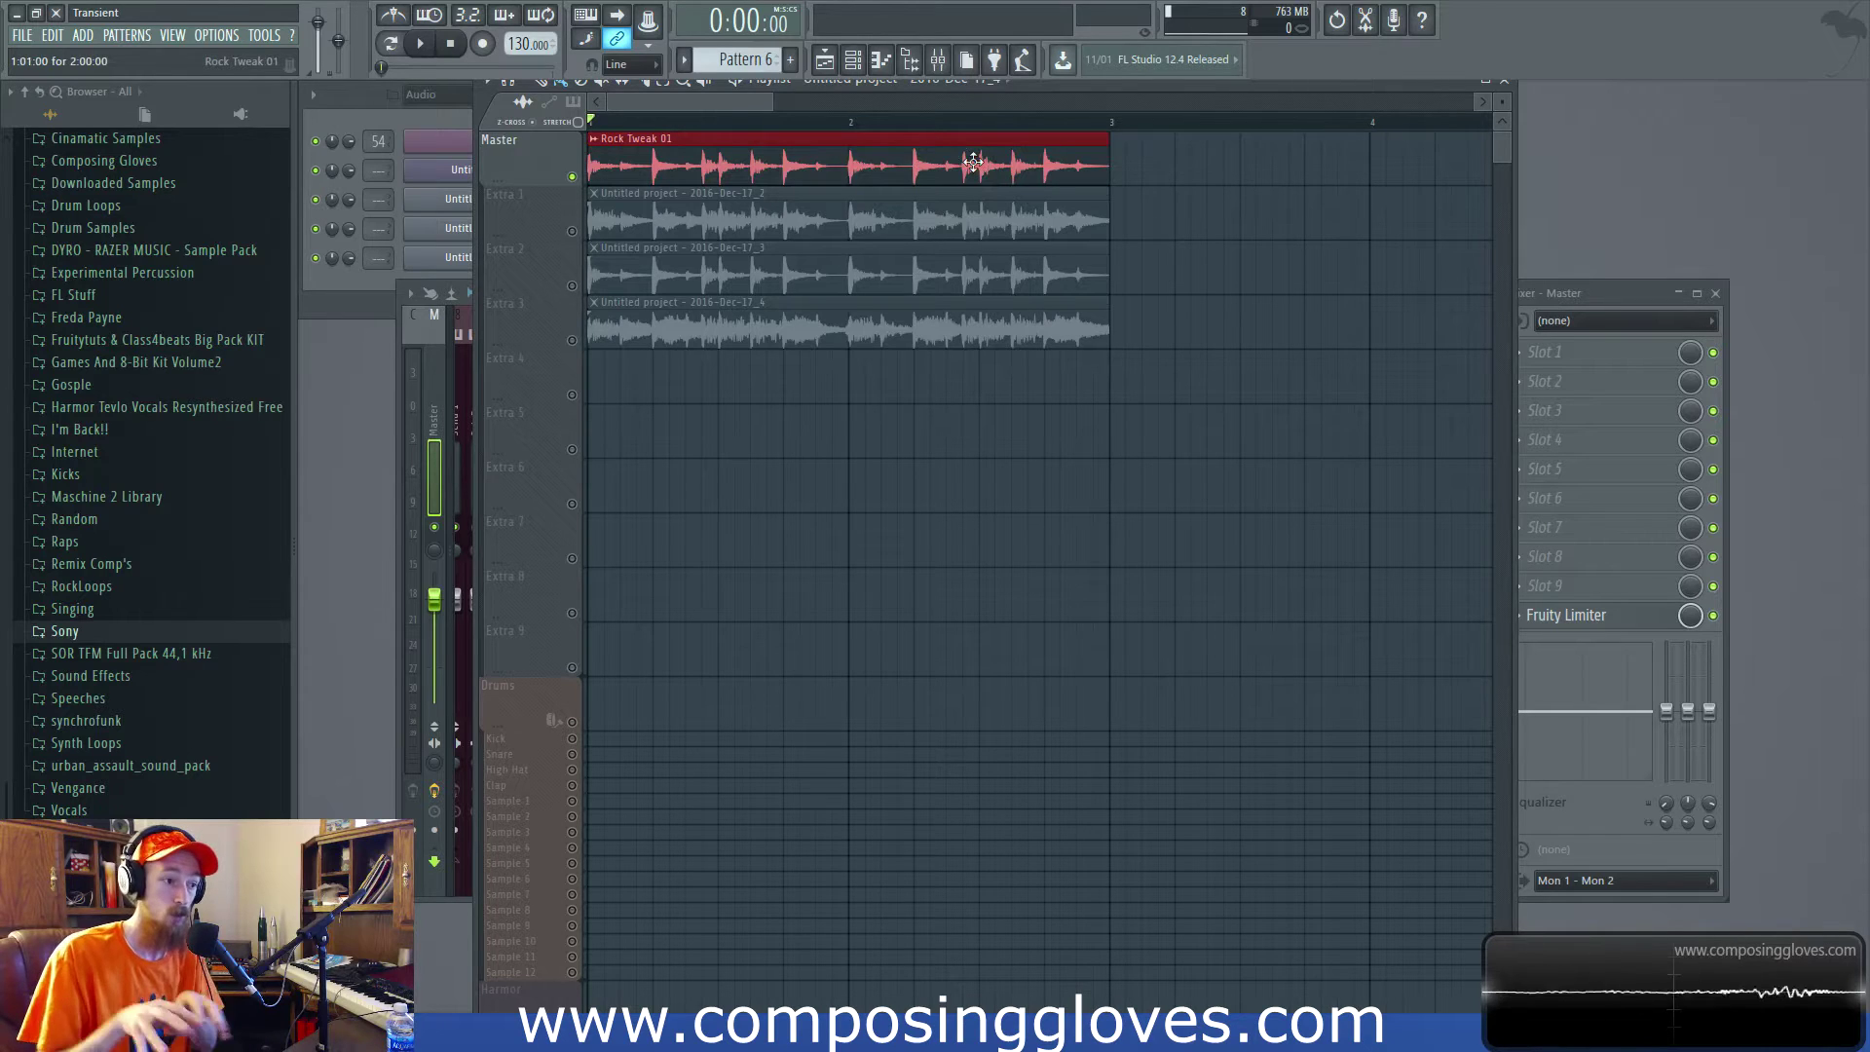
left_click_drag(901, 301, 1122, 339)
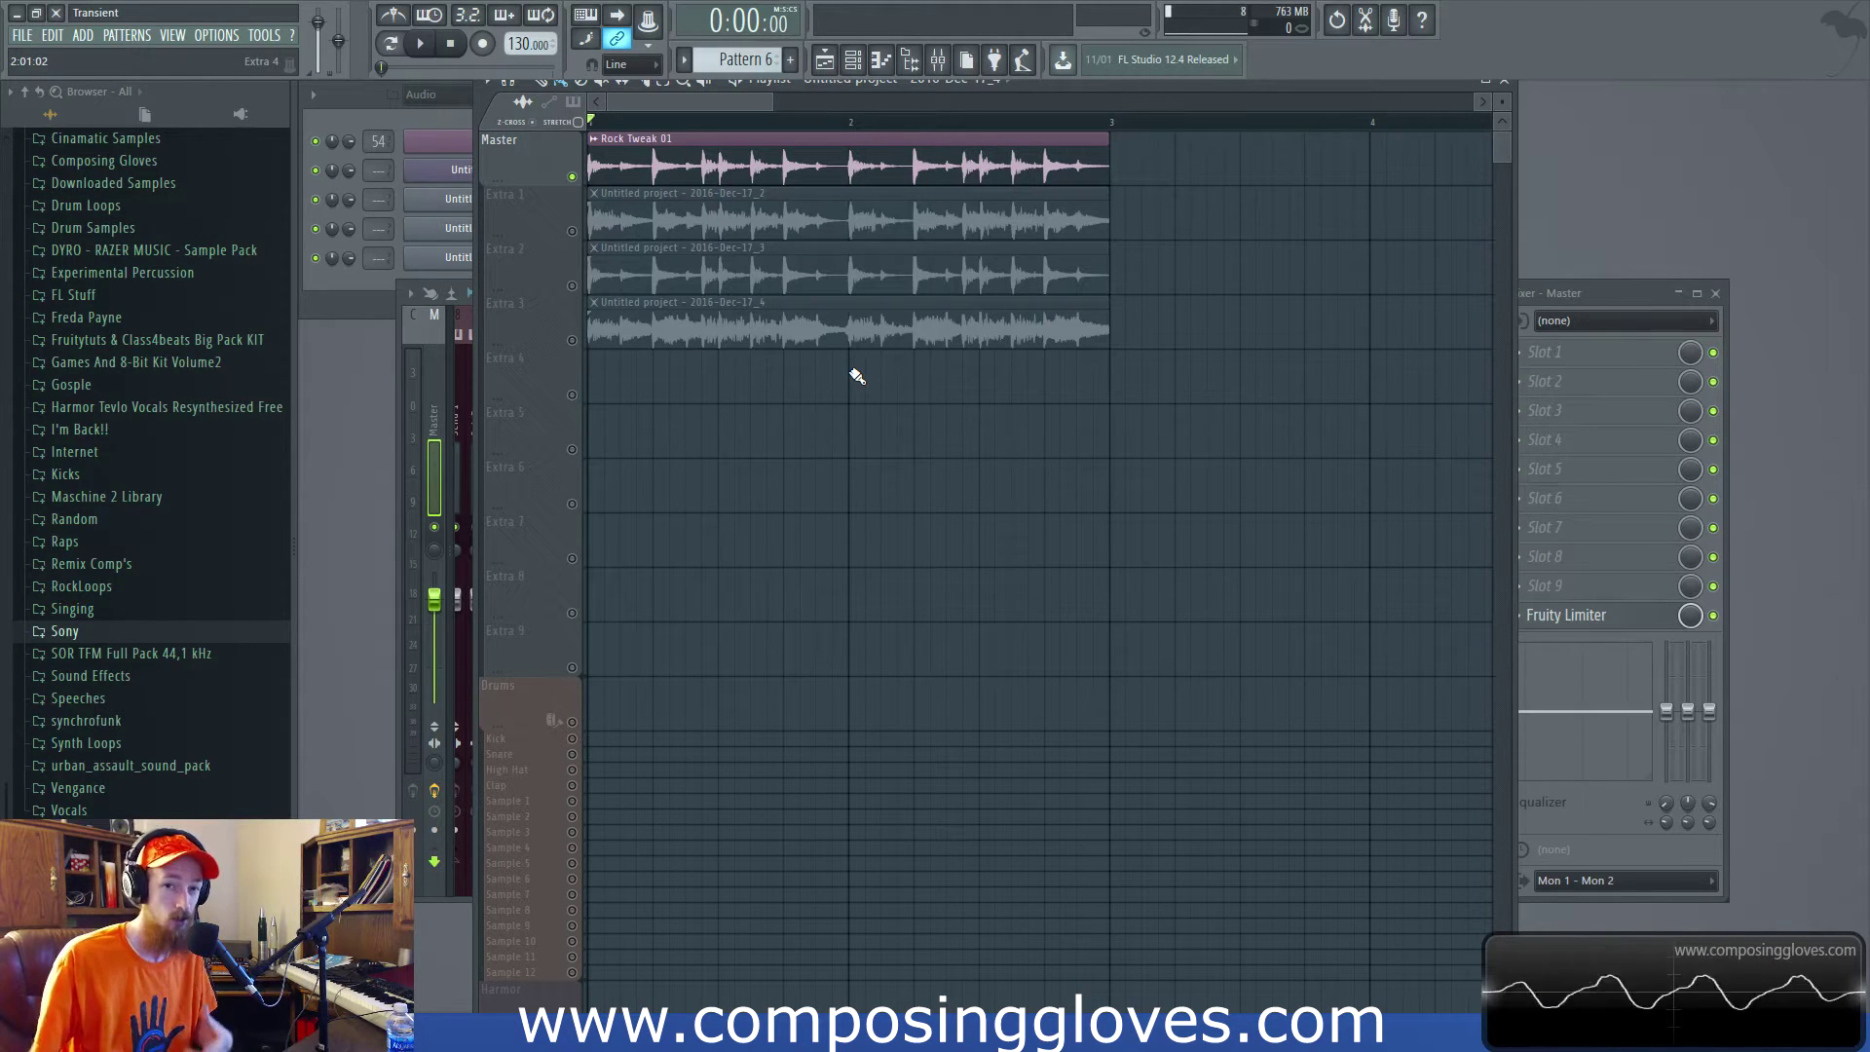
left_click(909, 342)
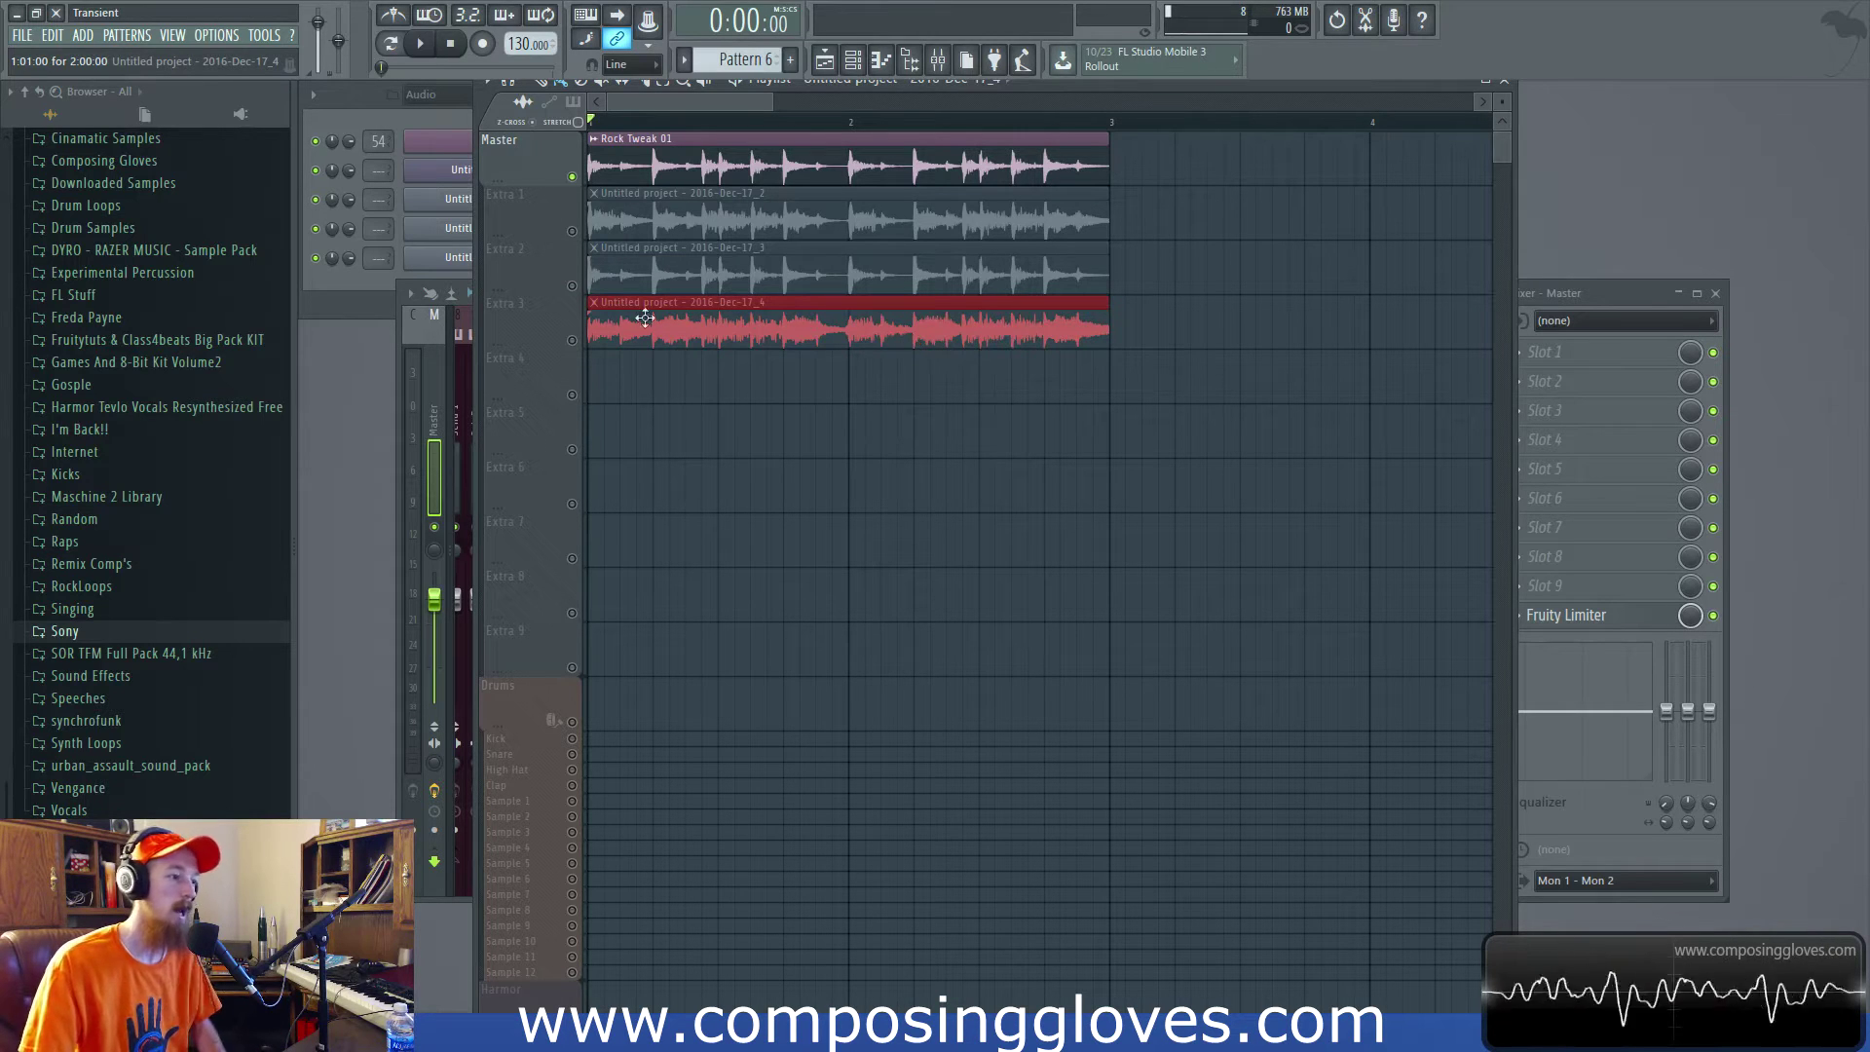
Mute the Master track's Rock Tweak clip, make Extra 1 audible, and select its clip.
left_click(572, 178)
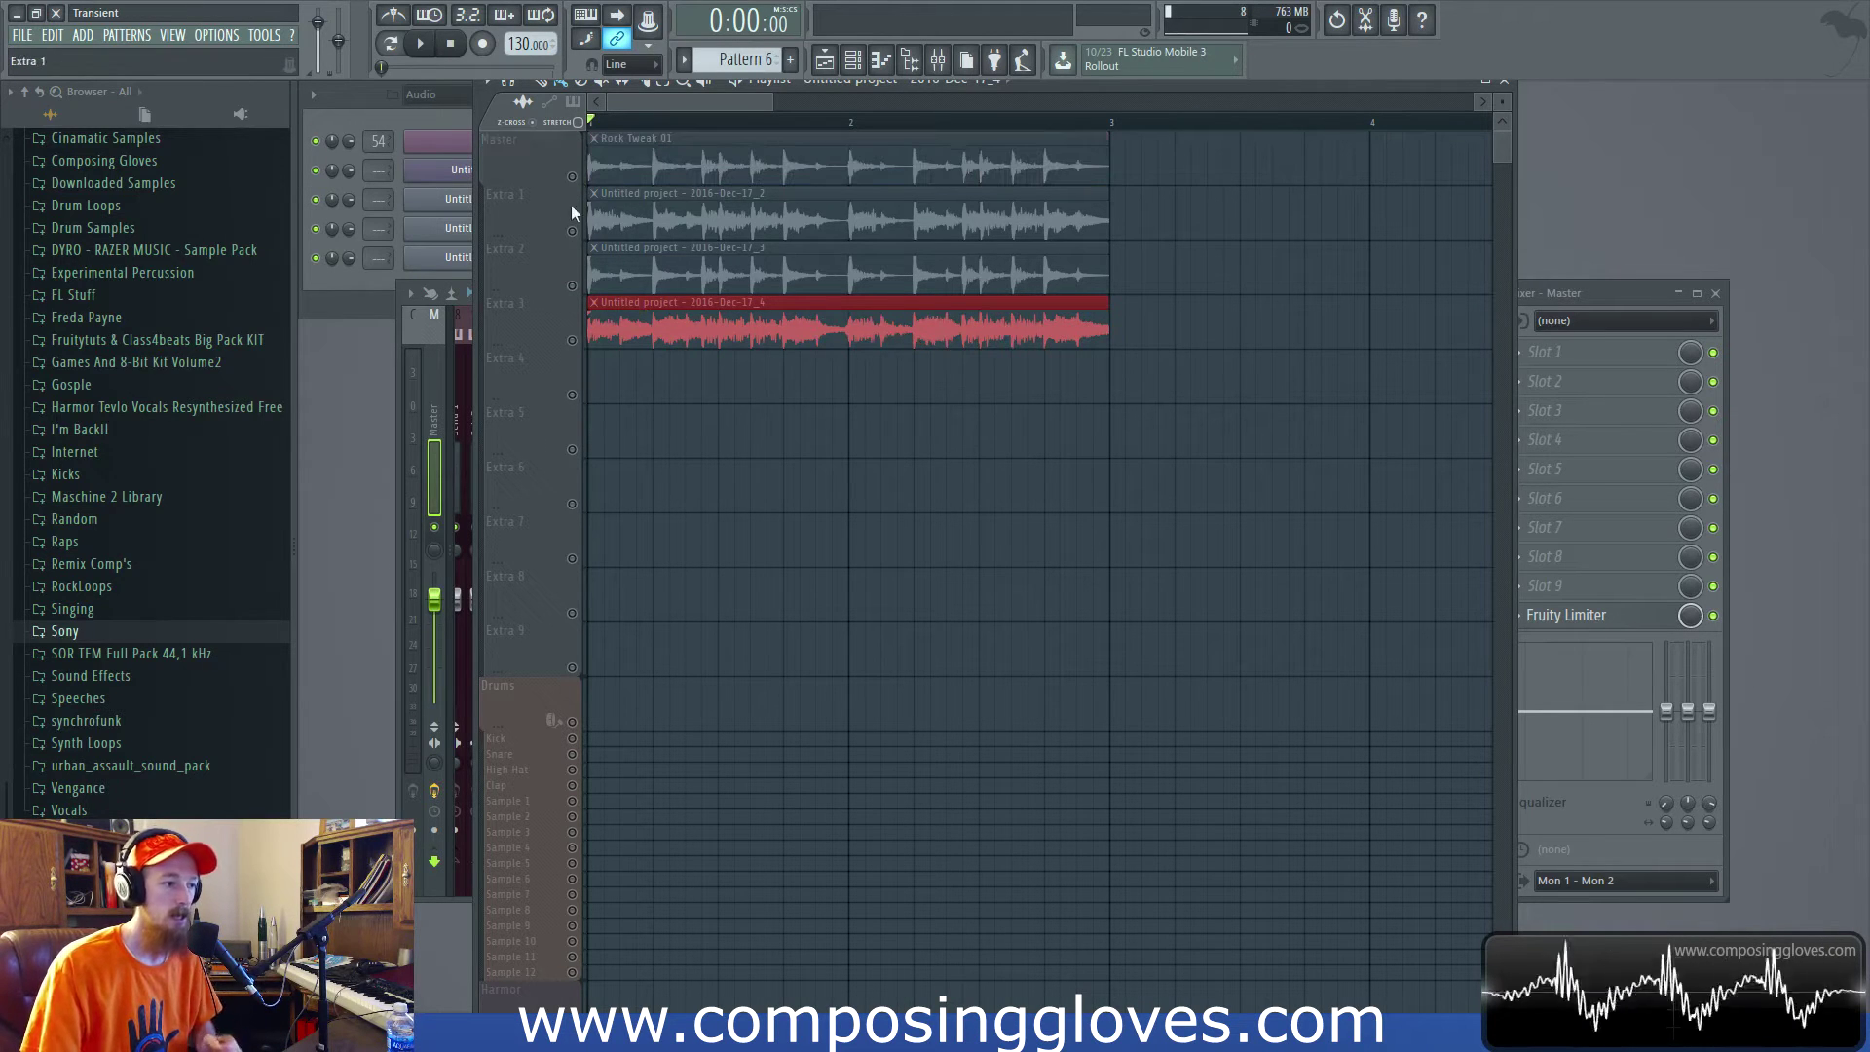
left_click(572, 231)
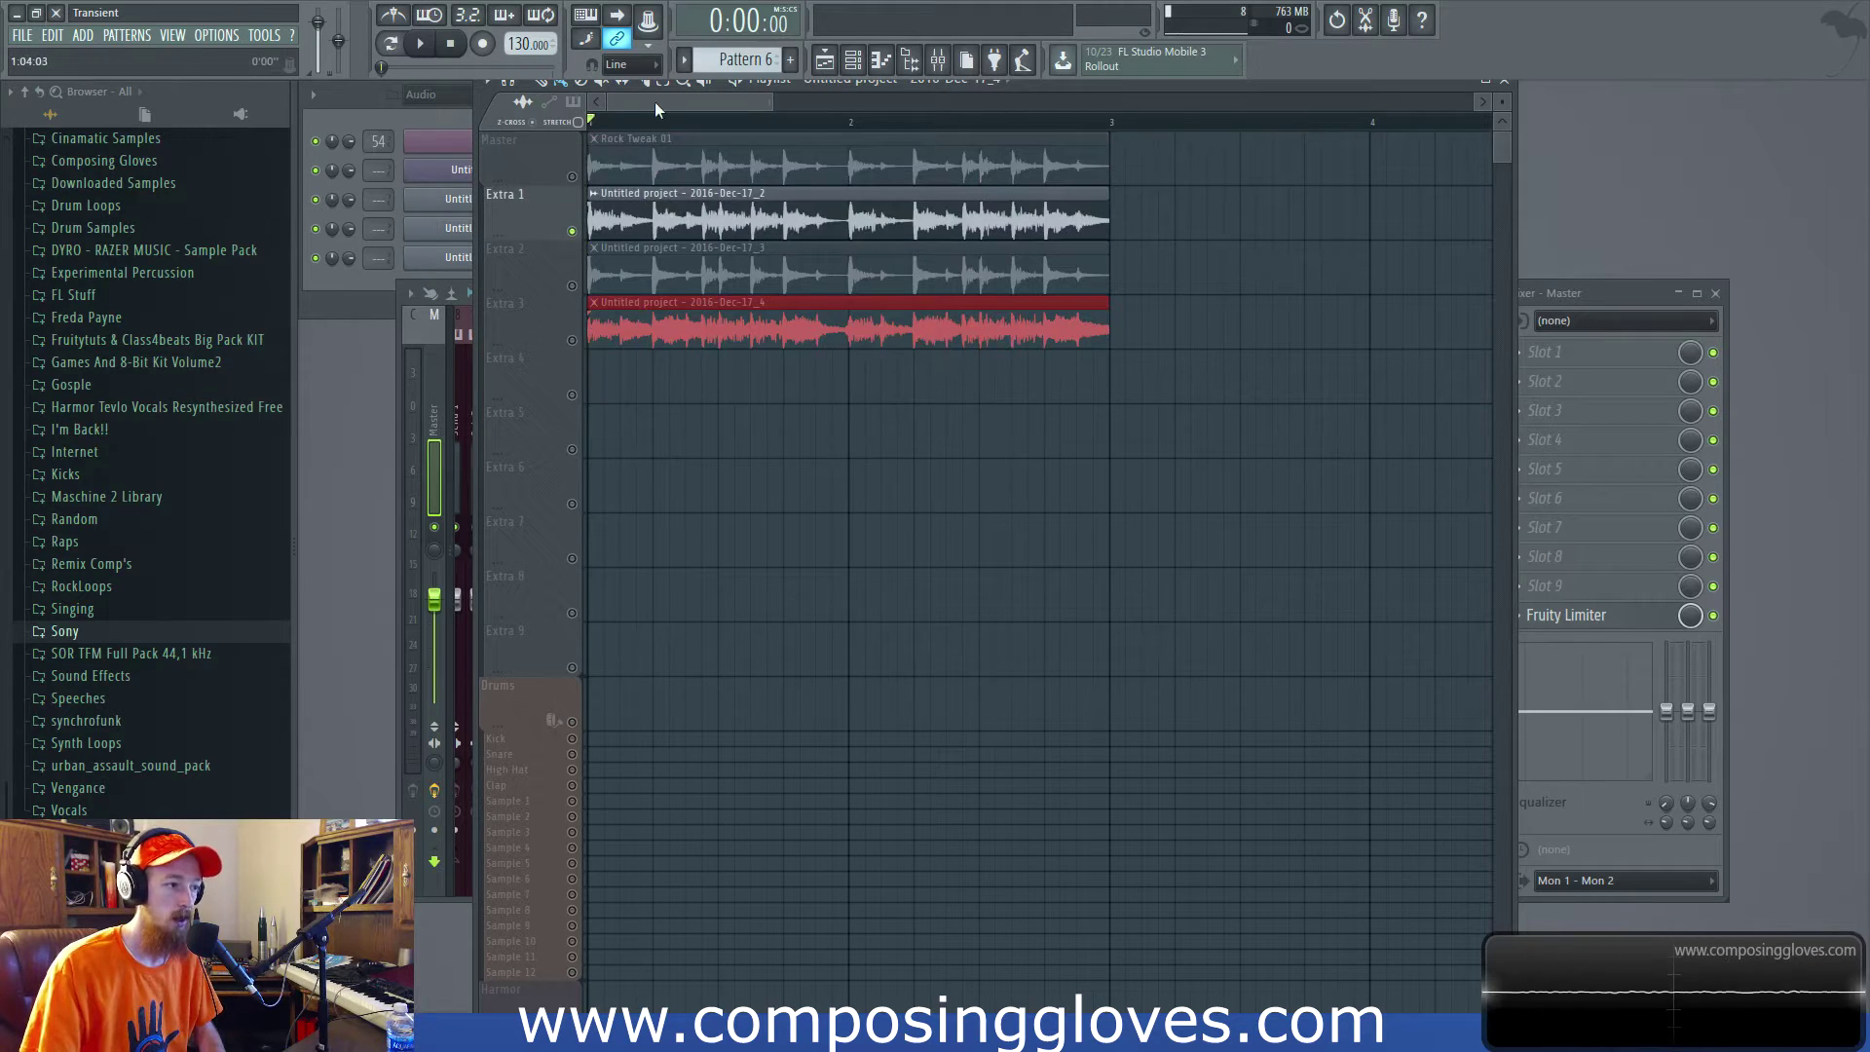
scroll(709, 229, "up", 4)
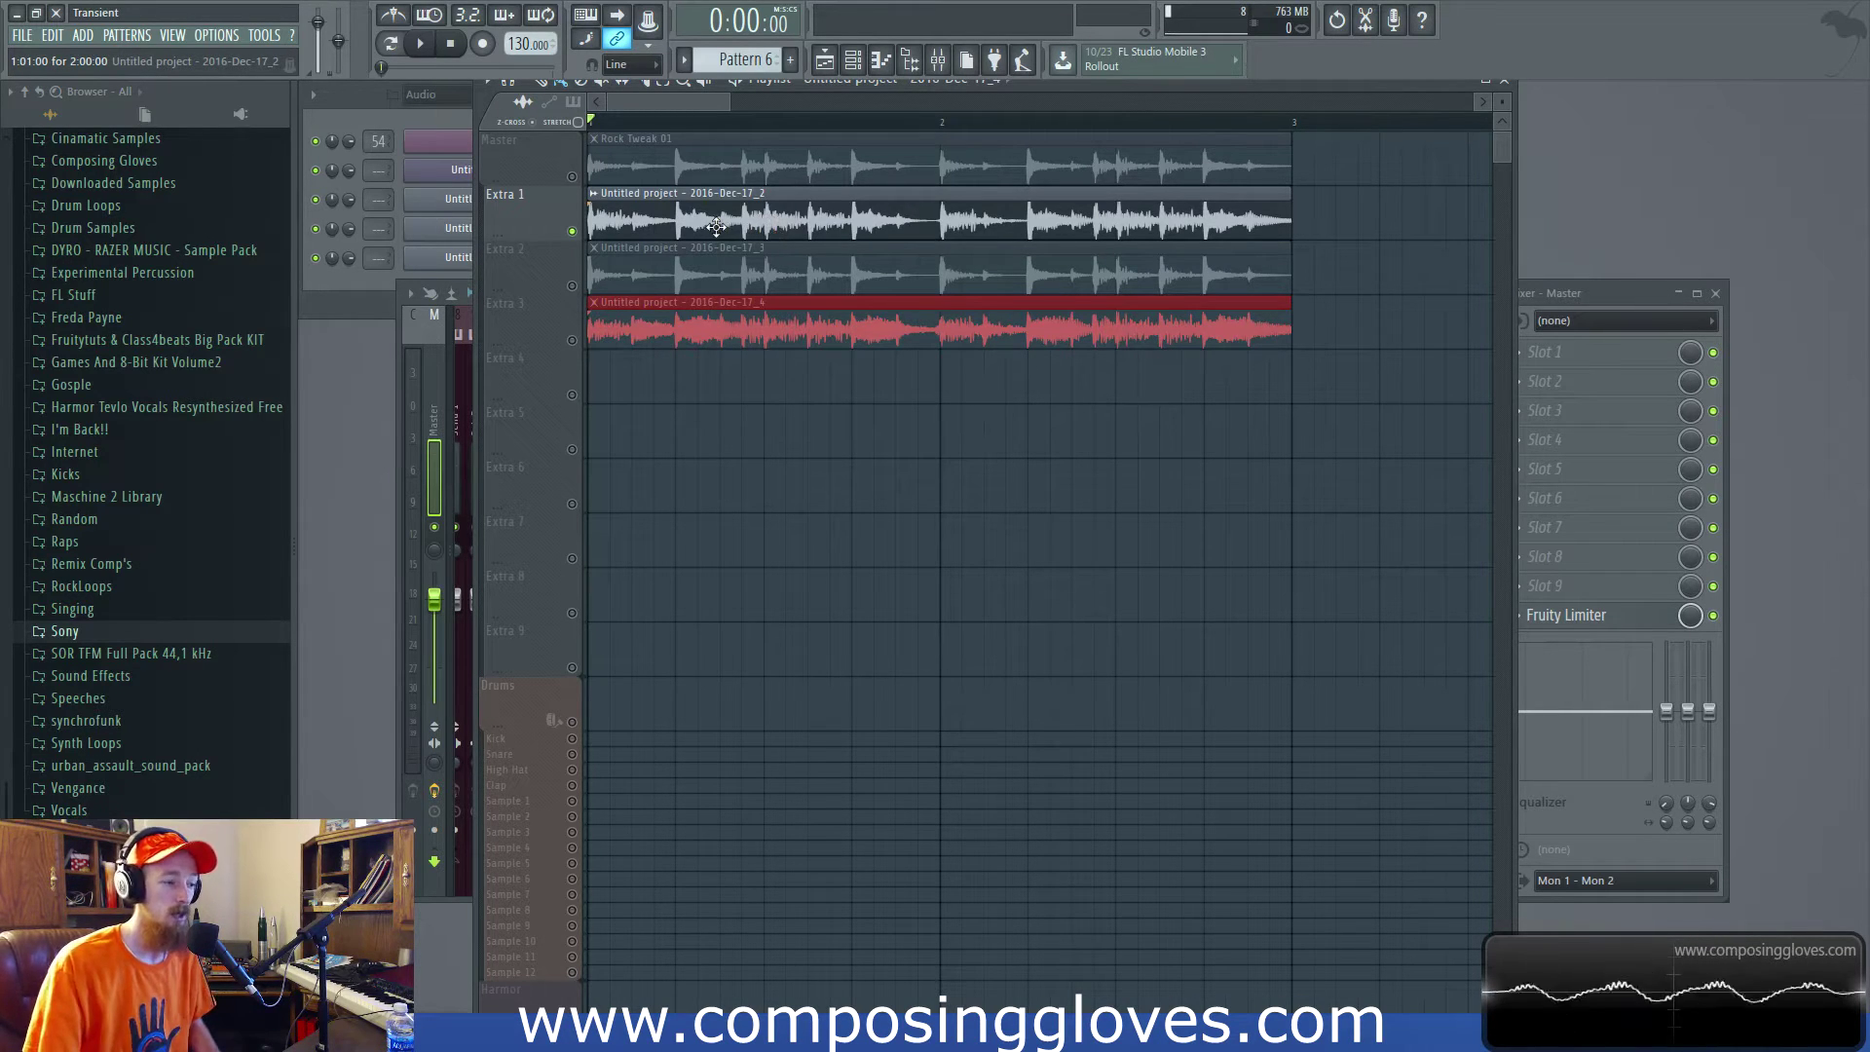
scroll(672, 222, "up", 3)
scroll(681, 212, "up", 1)
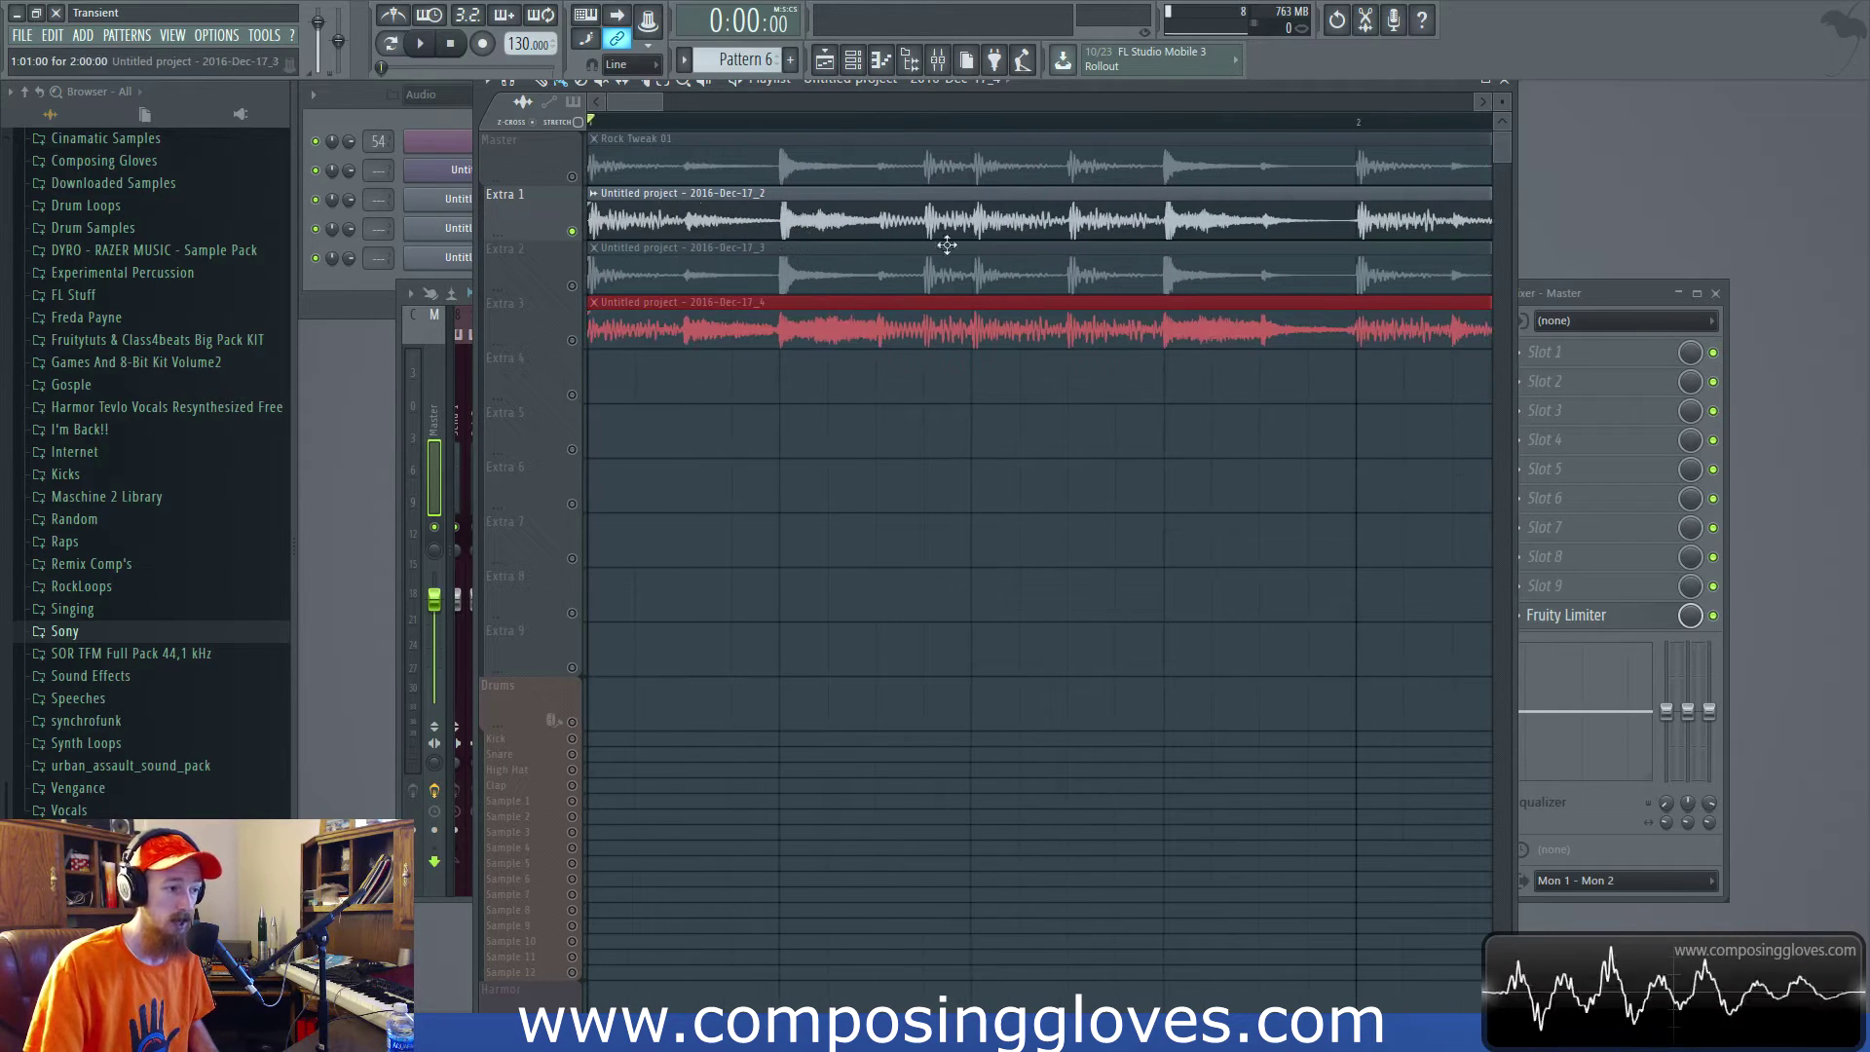
left_click(784, 212)
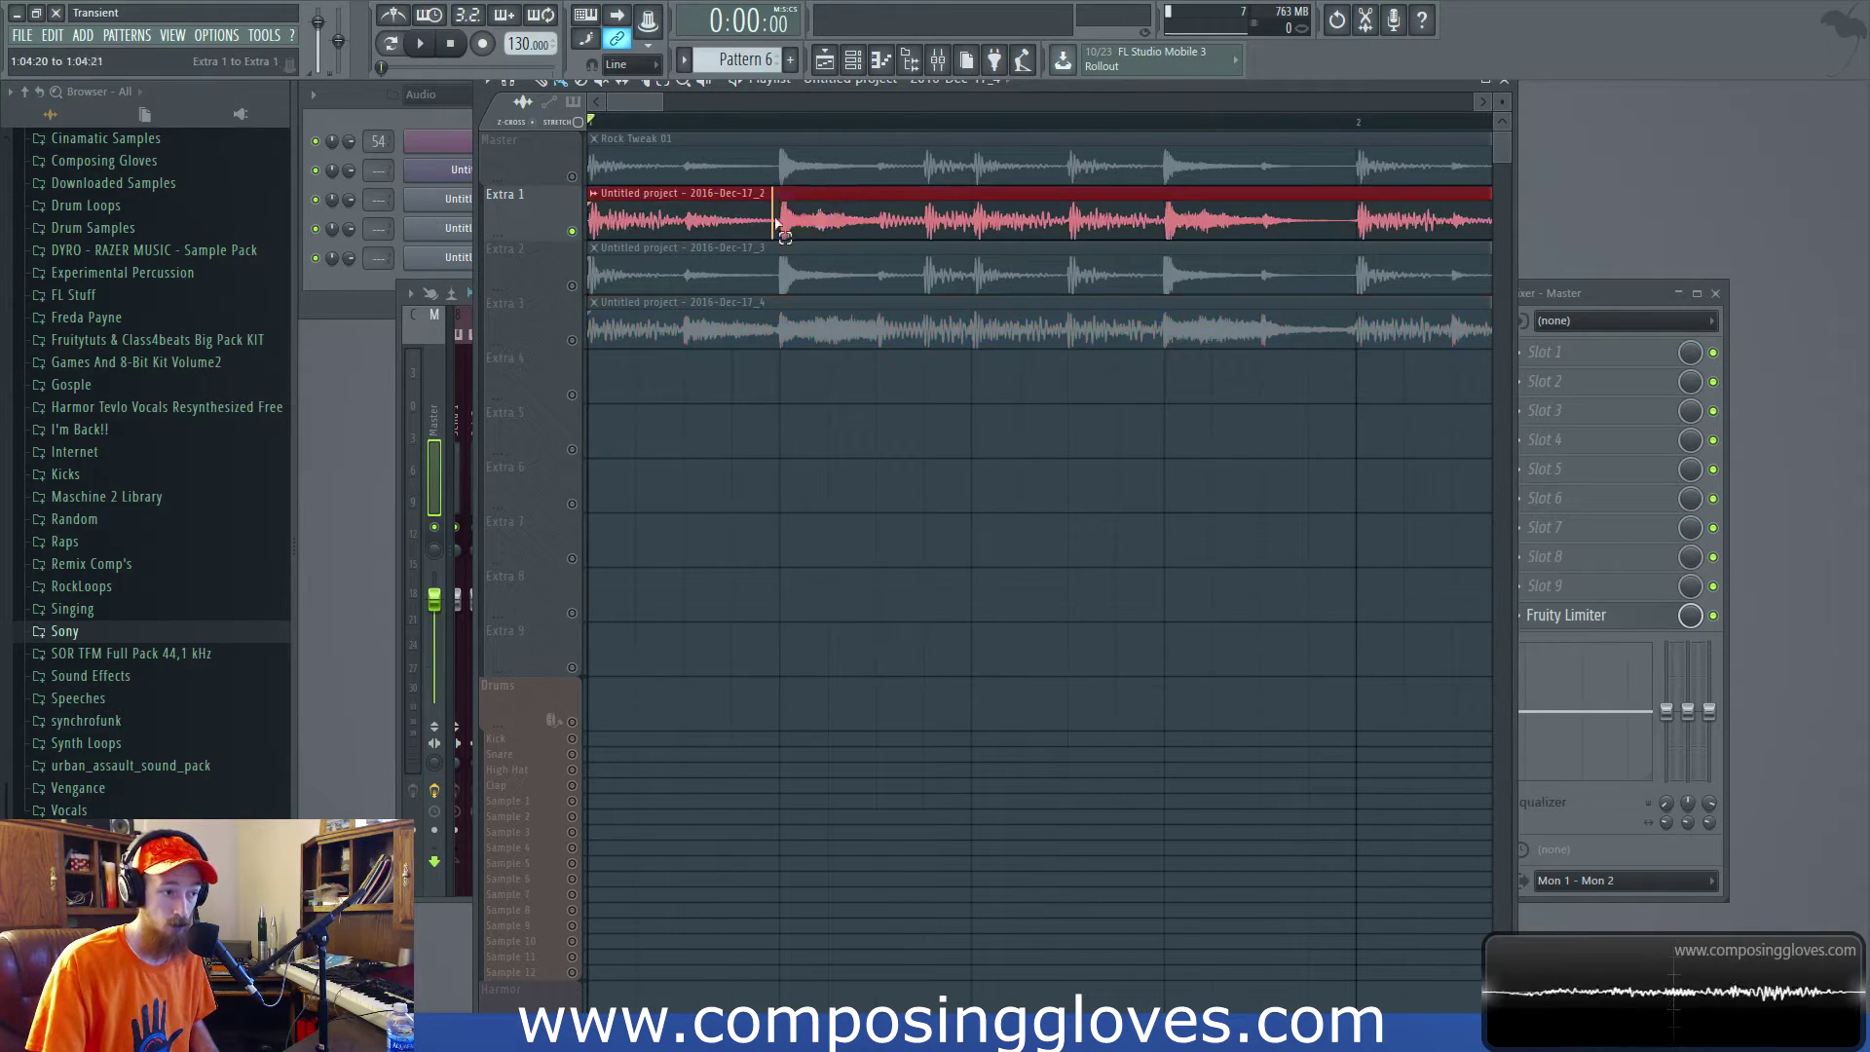
left_click(852, 224)
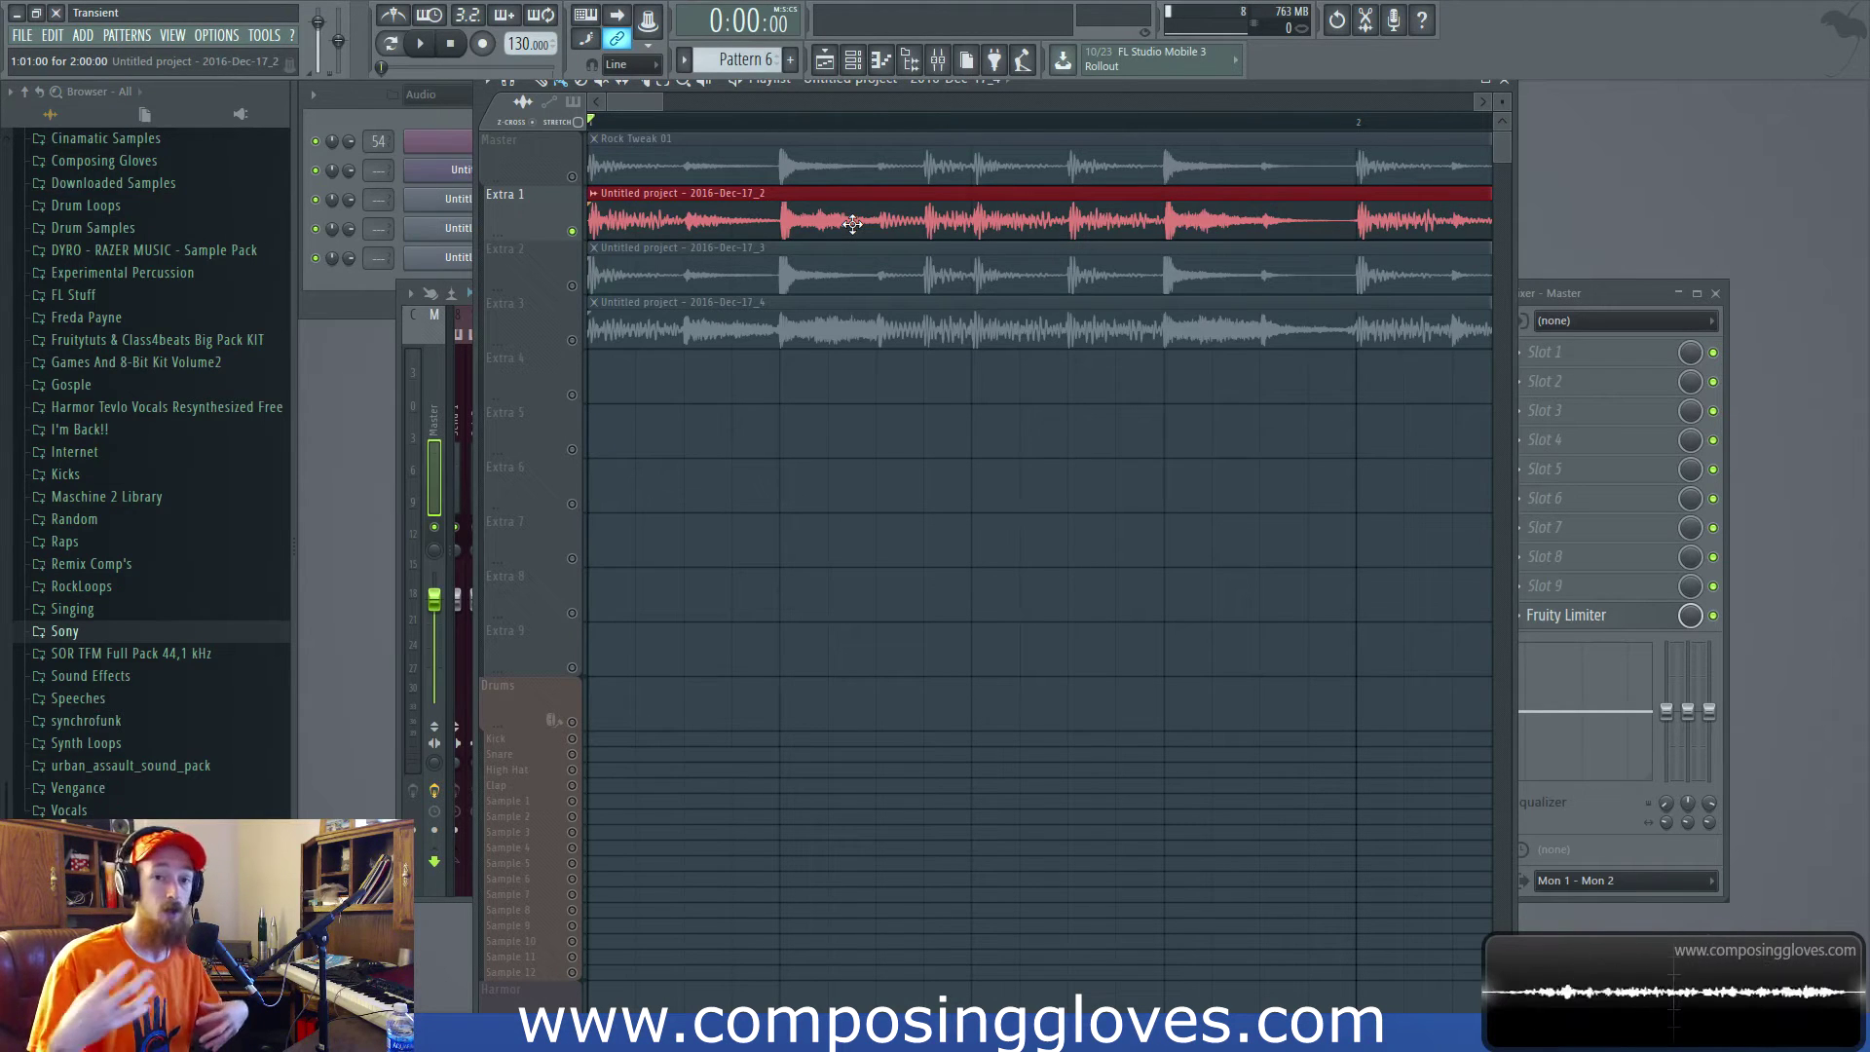
scroll(852, 224, "down", 2)
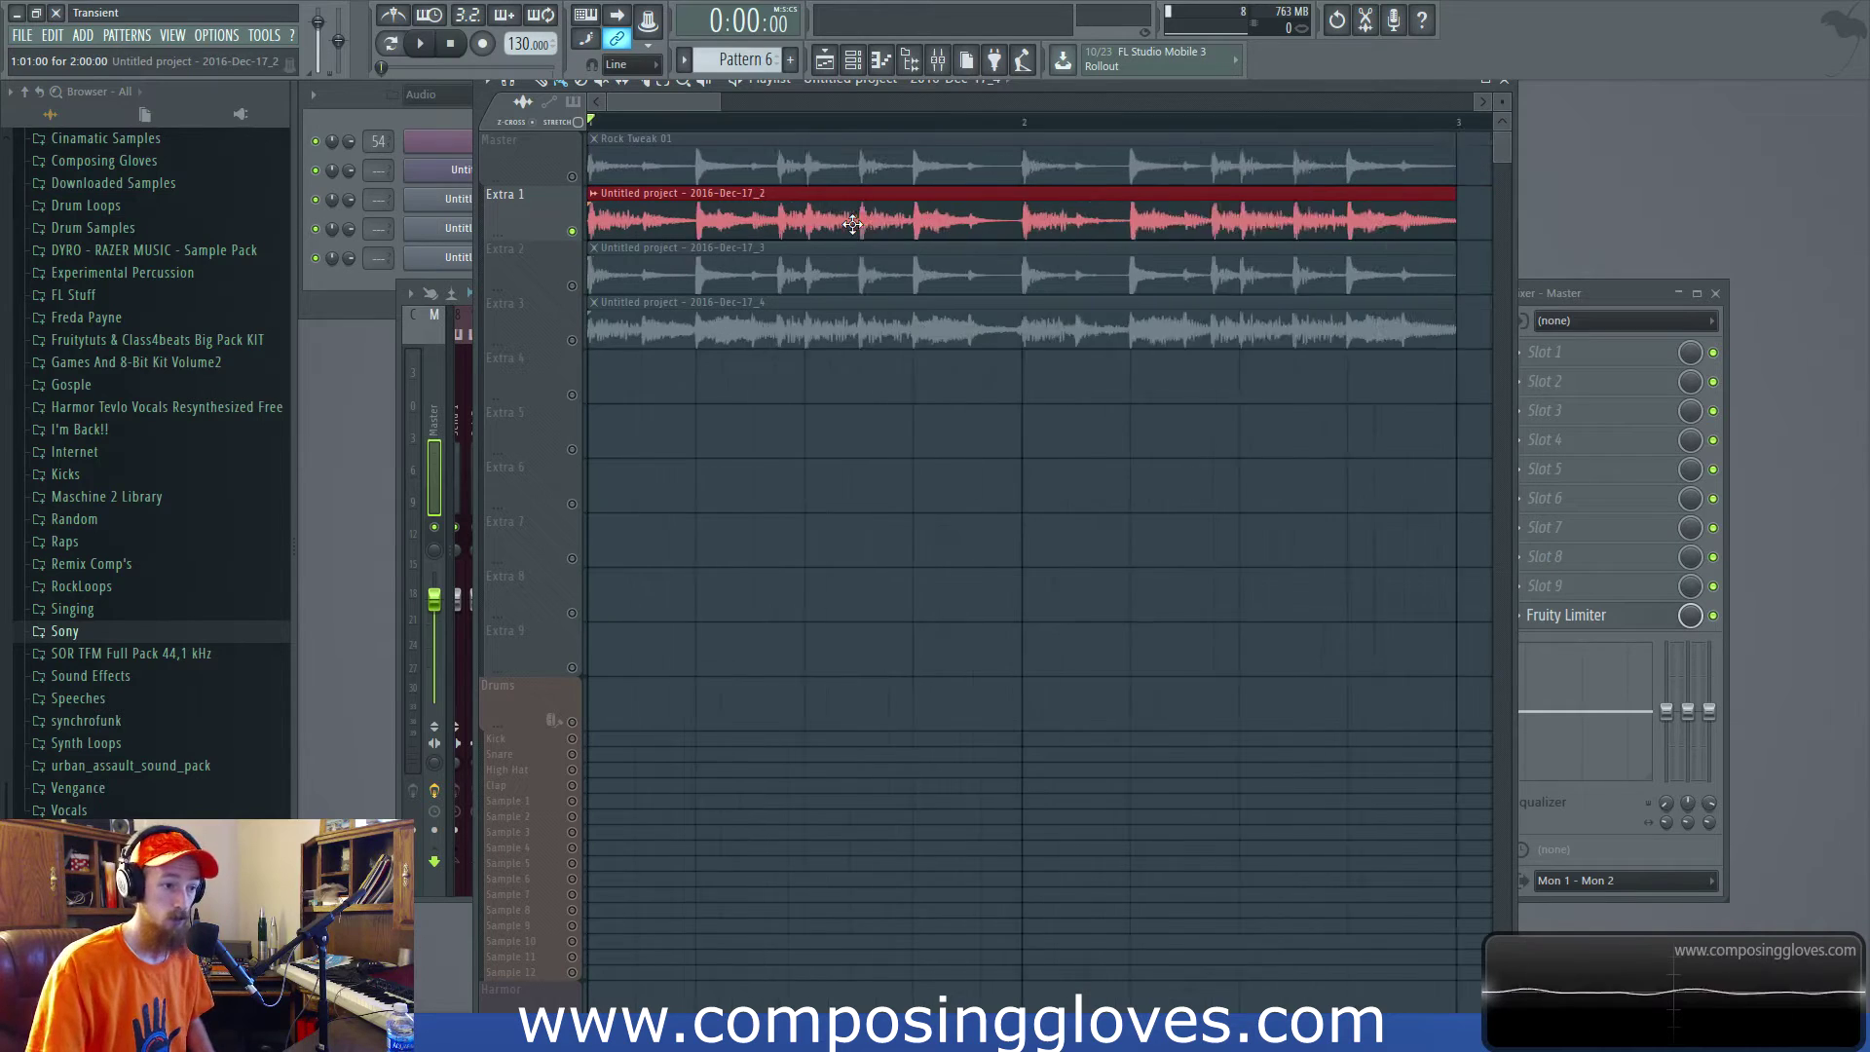
scroll(940, 227, "up", 4)
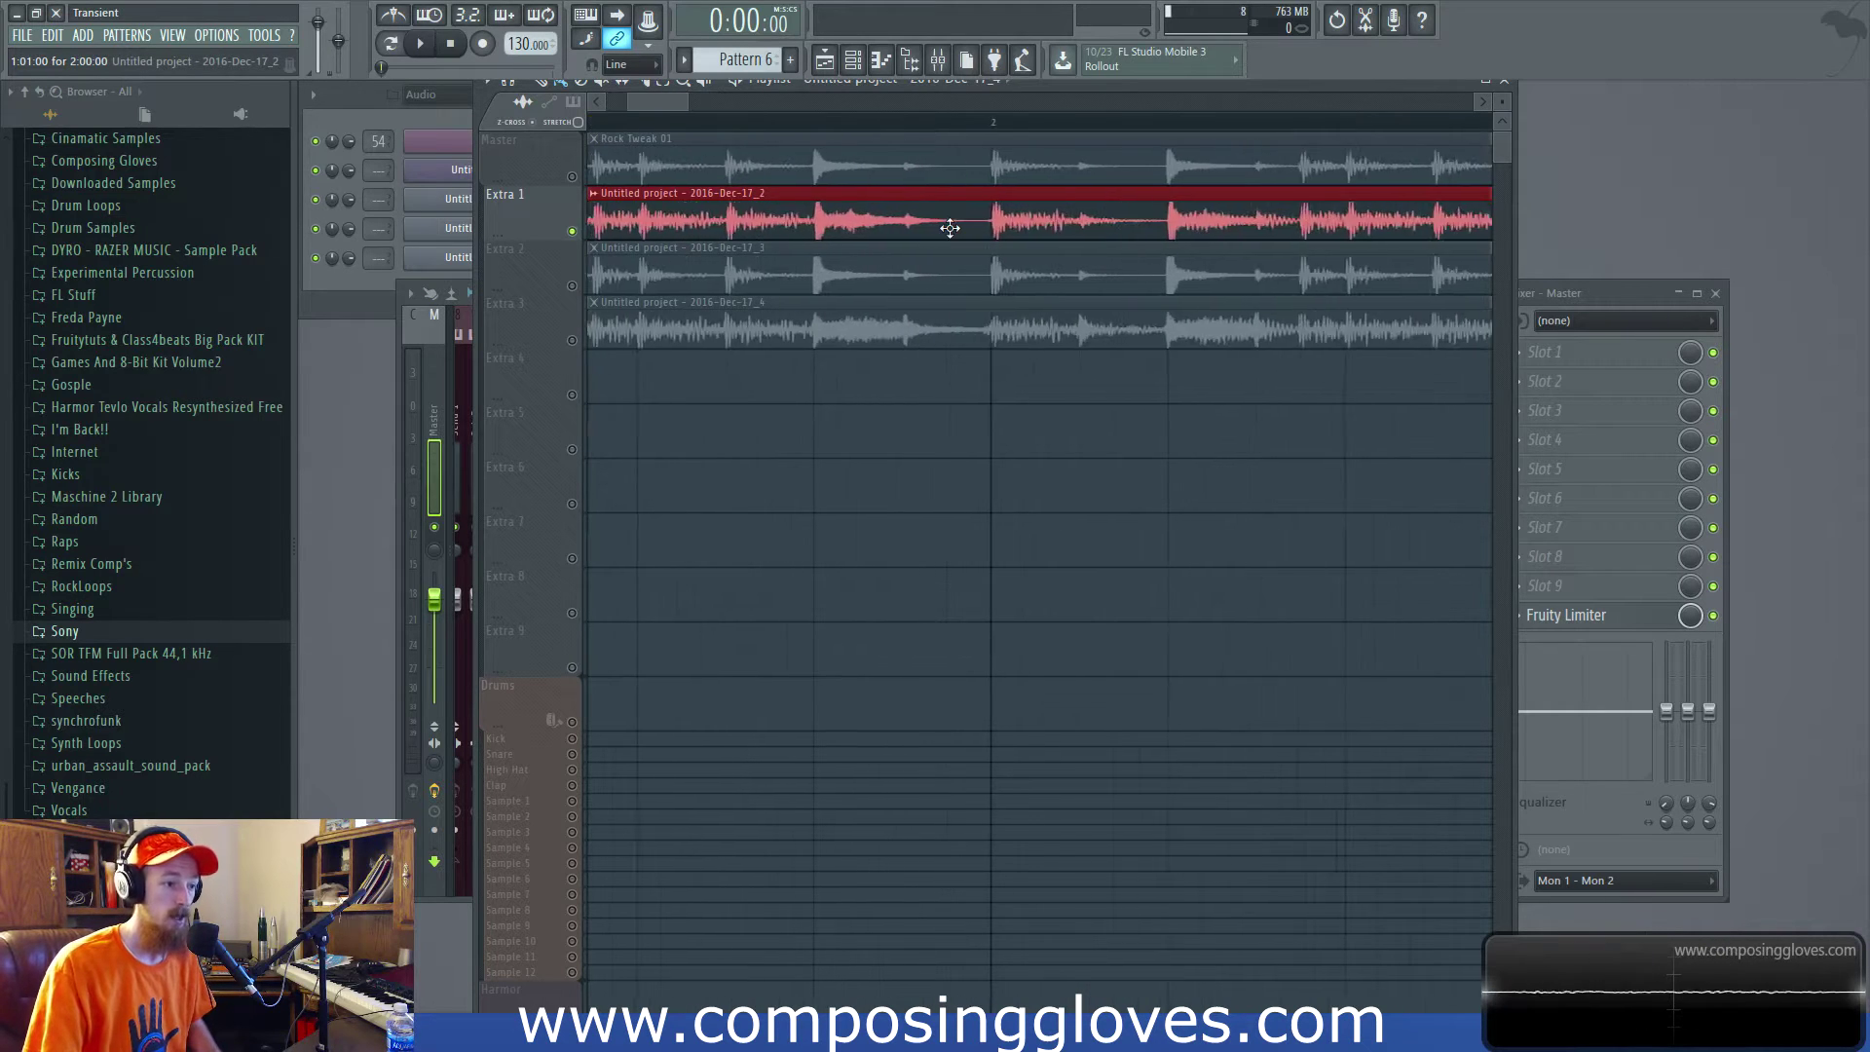
Mark time ranges on the Extra 1 and Extra 3 clips, then play the loops.
left_click_drag(857, 216, 1024, 232)
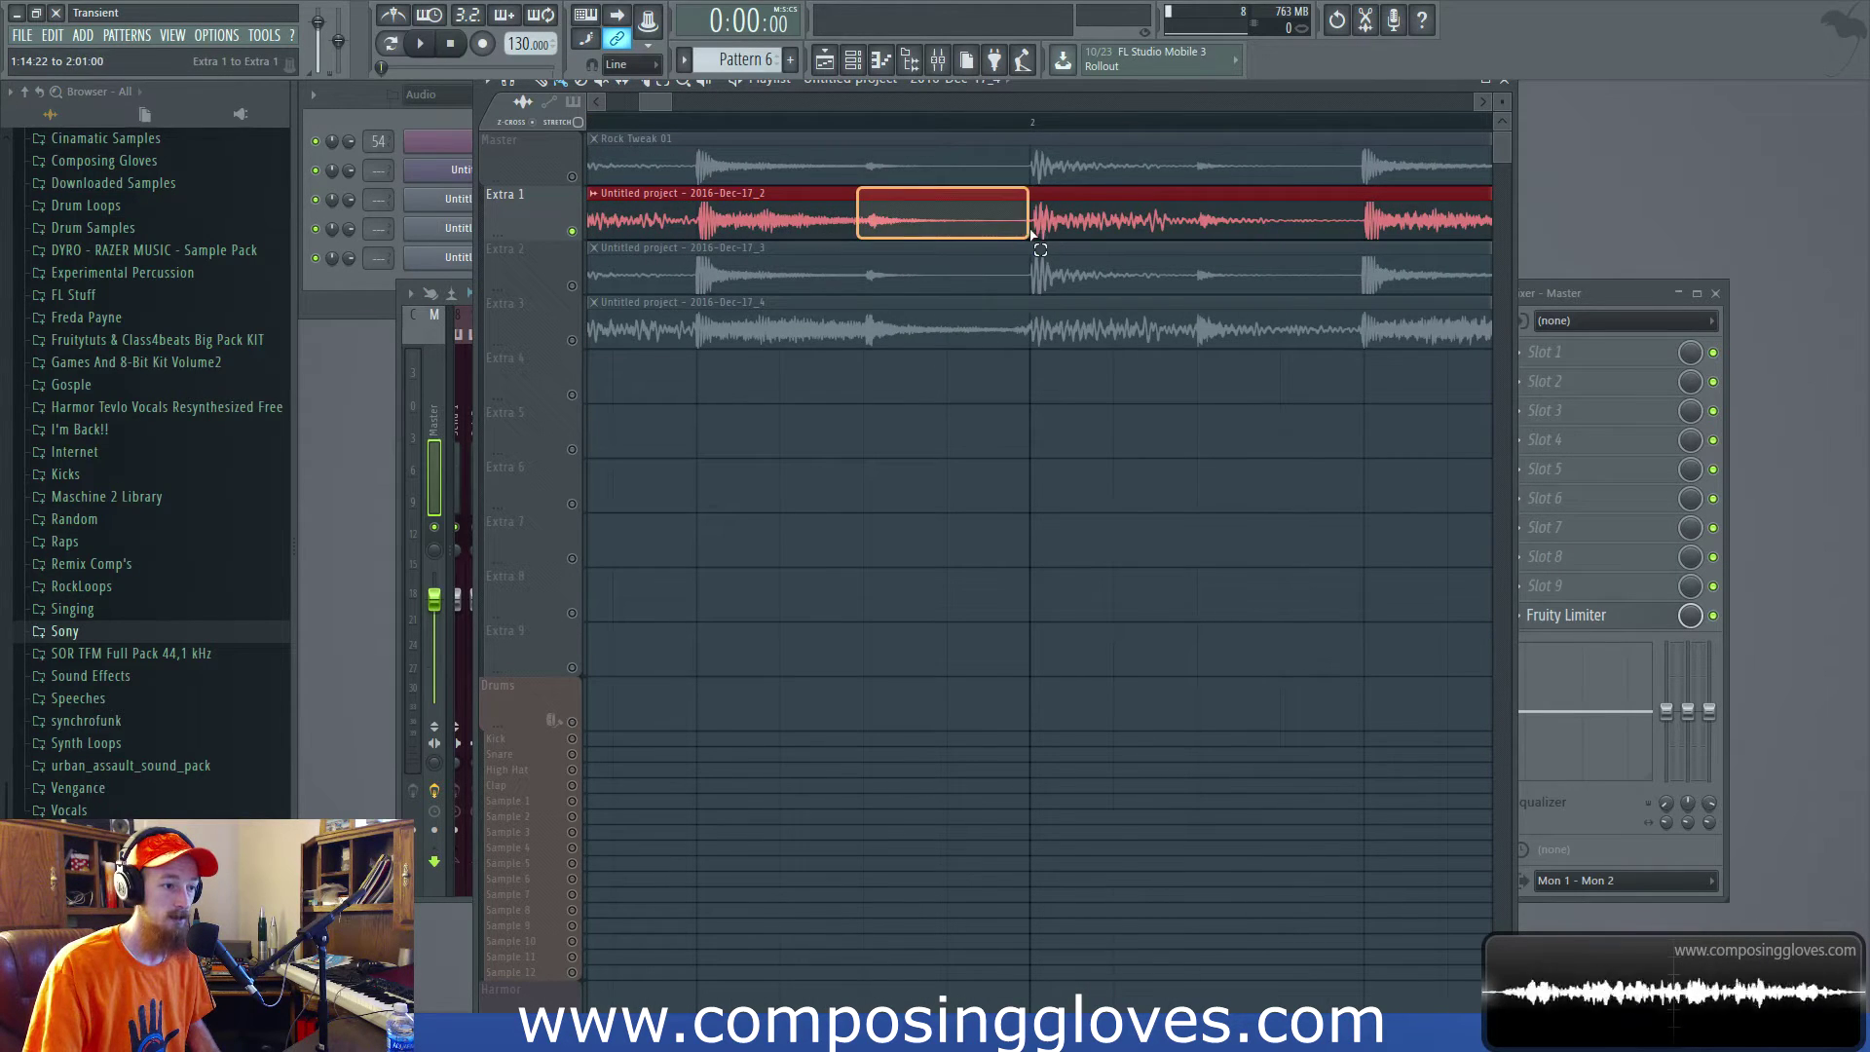
left_click_drag(918, 334, 1025, 347)
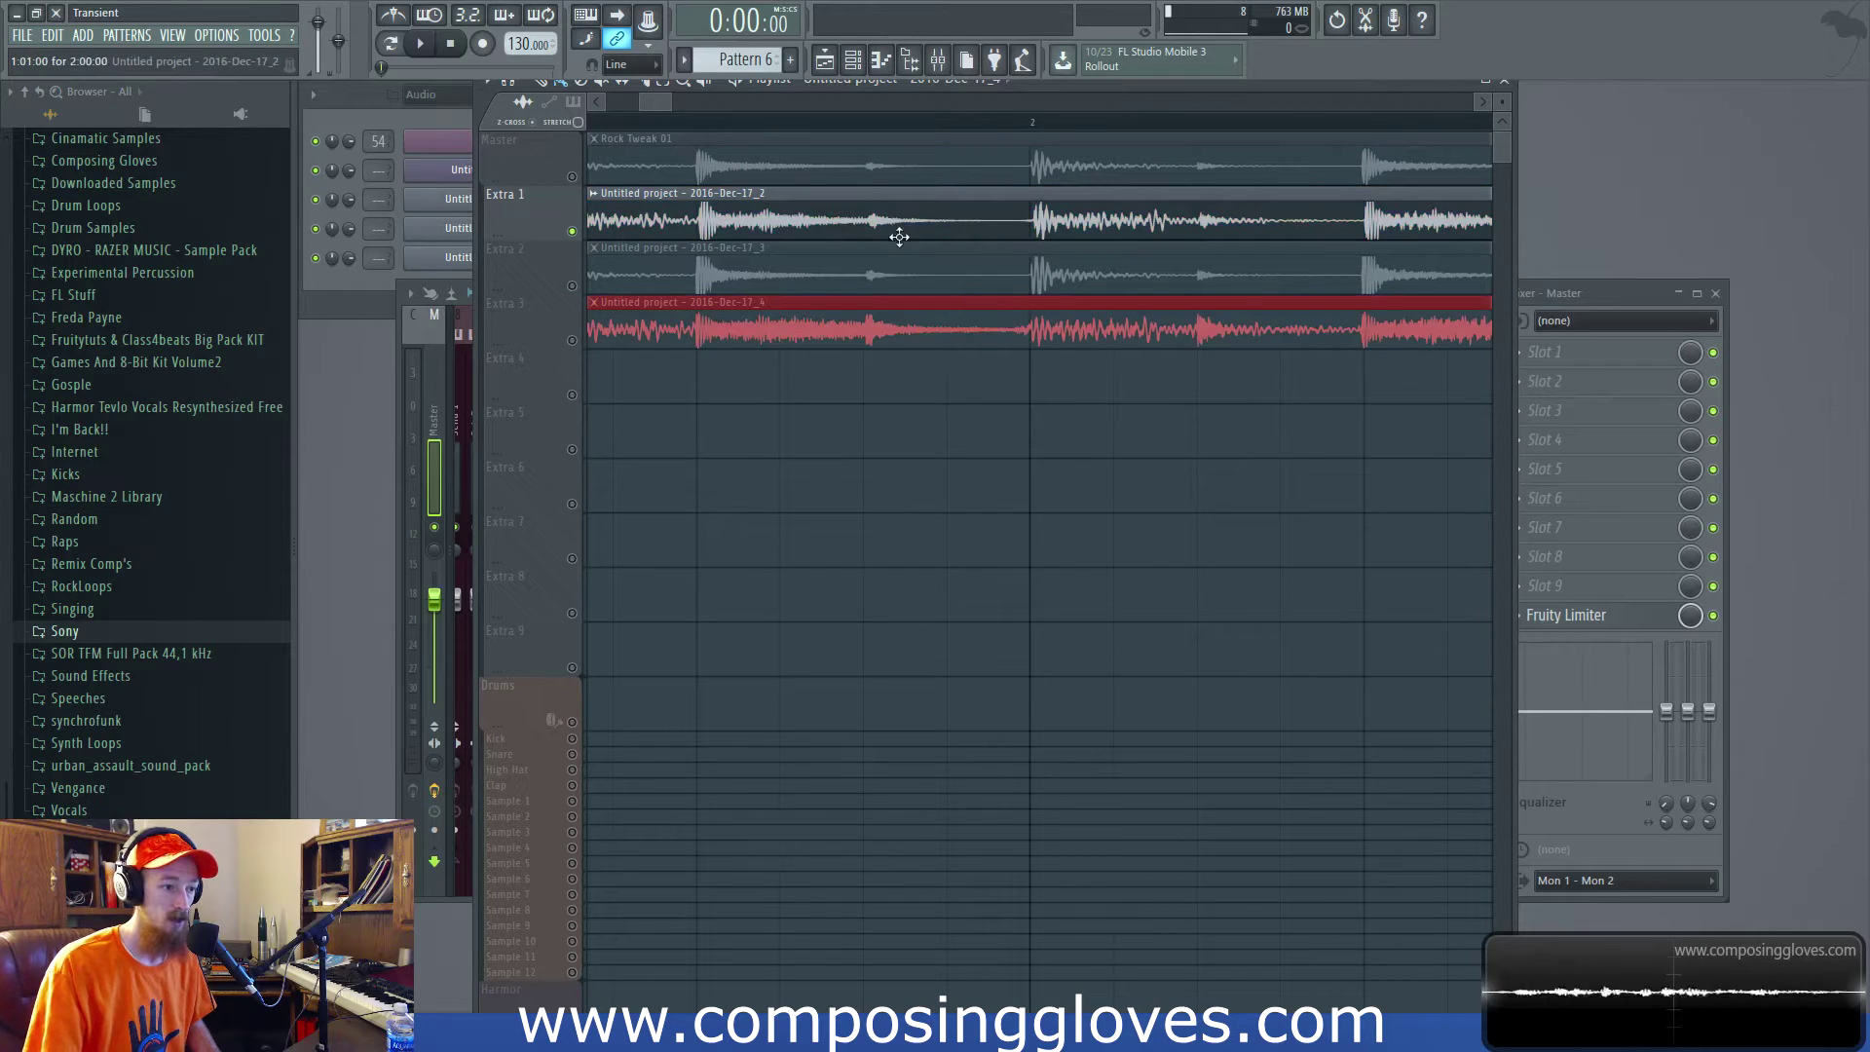
left_click_drag(909, 222, 1006, 265)
scroll(906, 220, "down", 2)
left_click(674, 236)
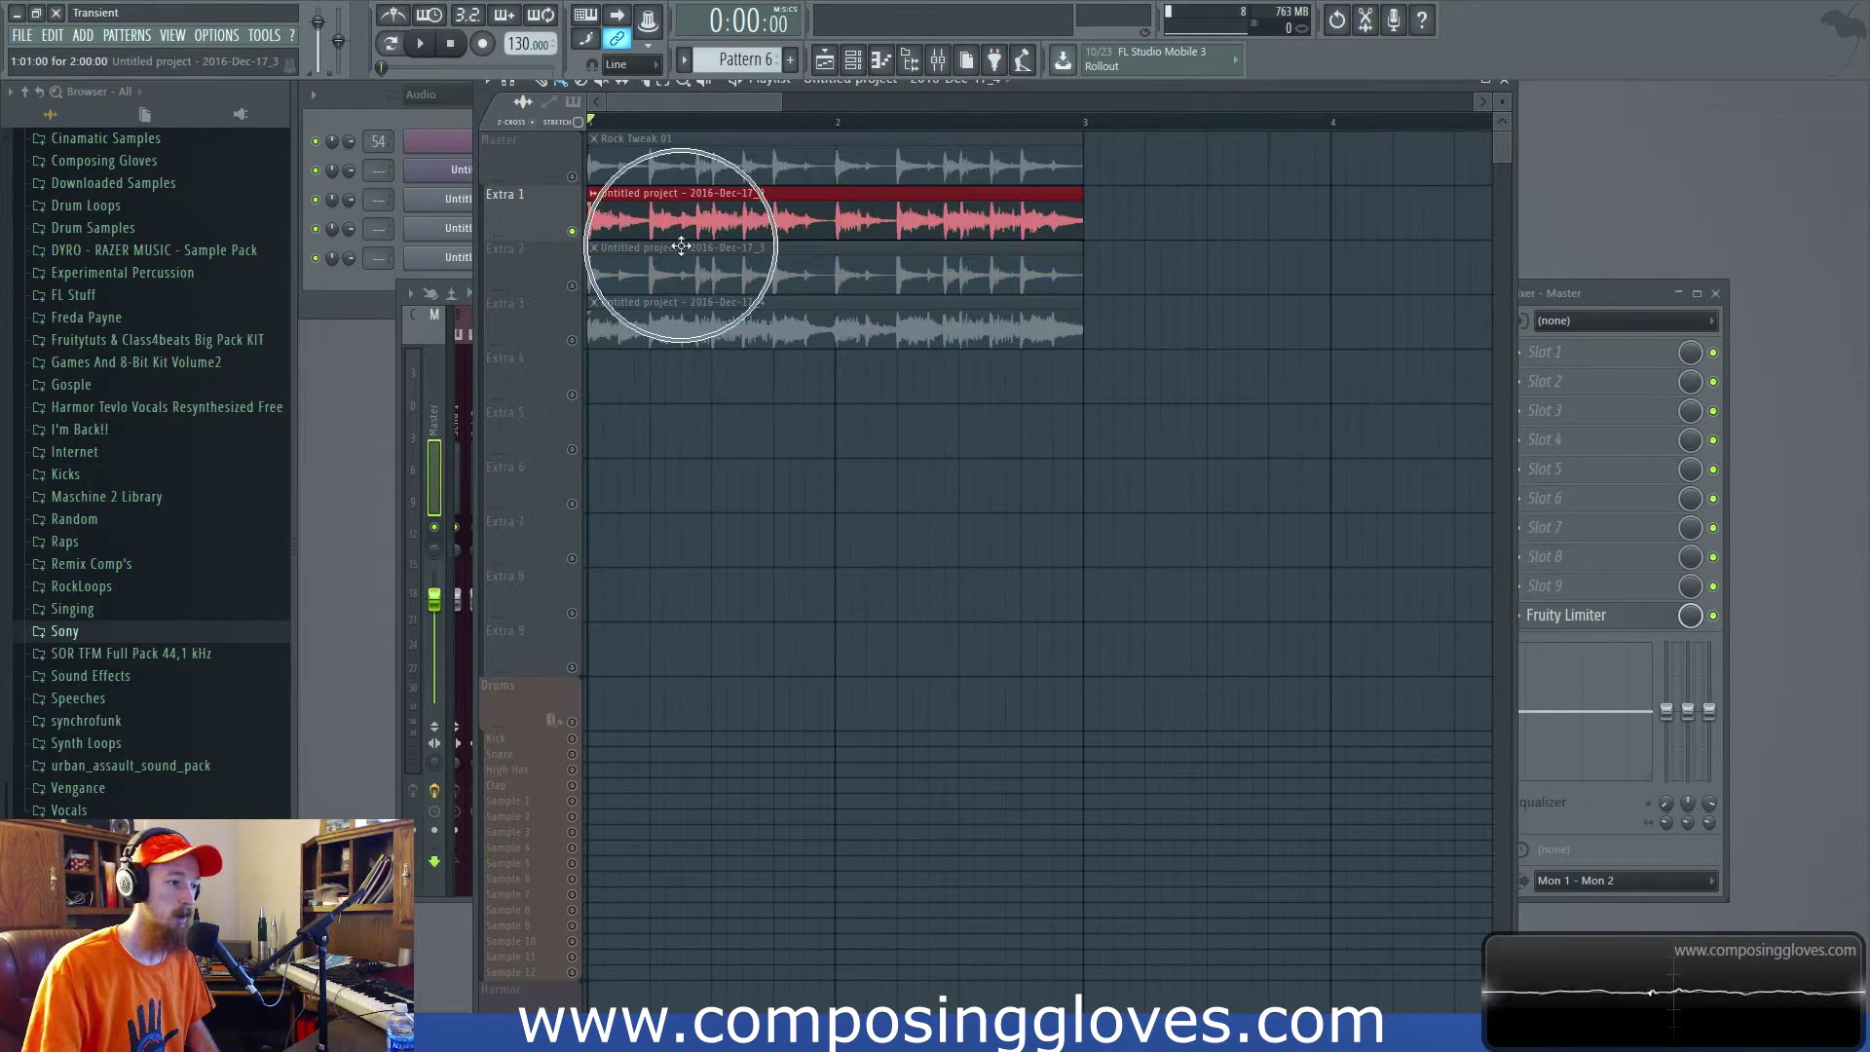
key("space")
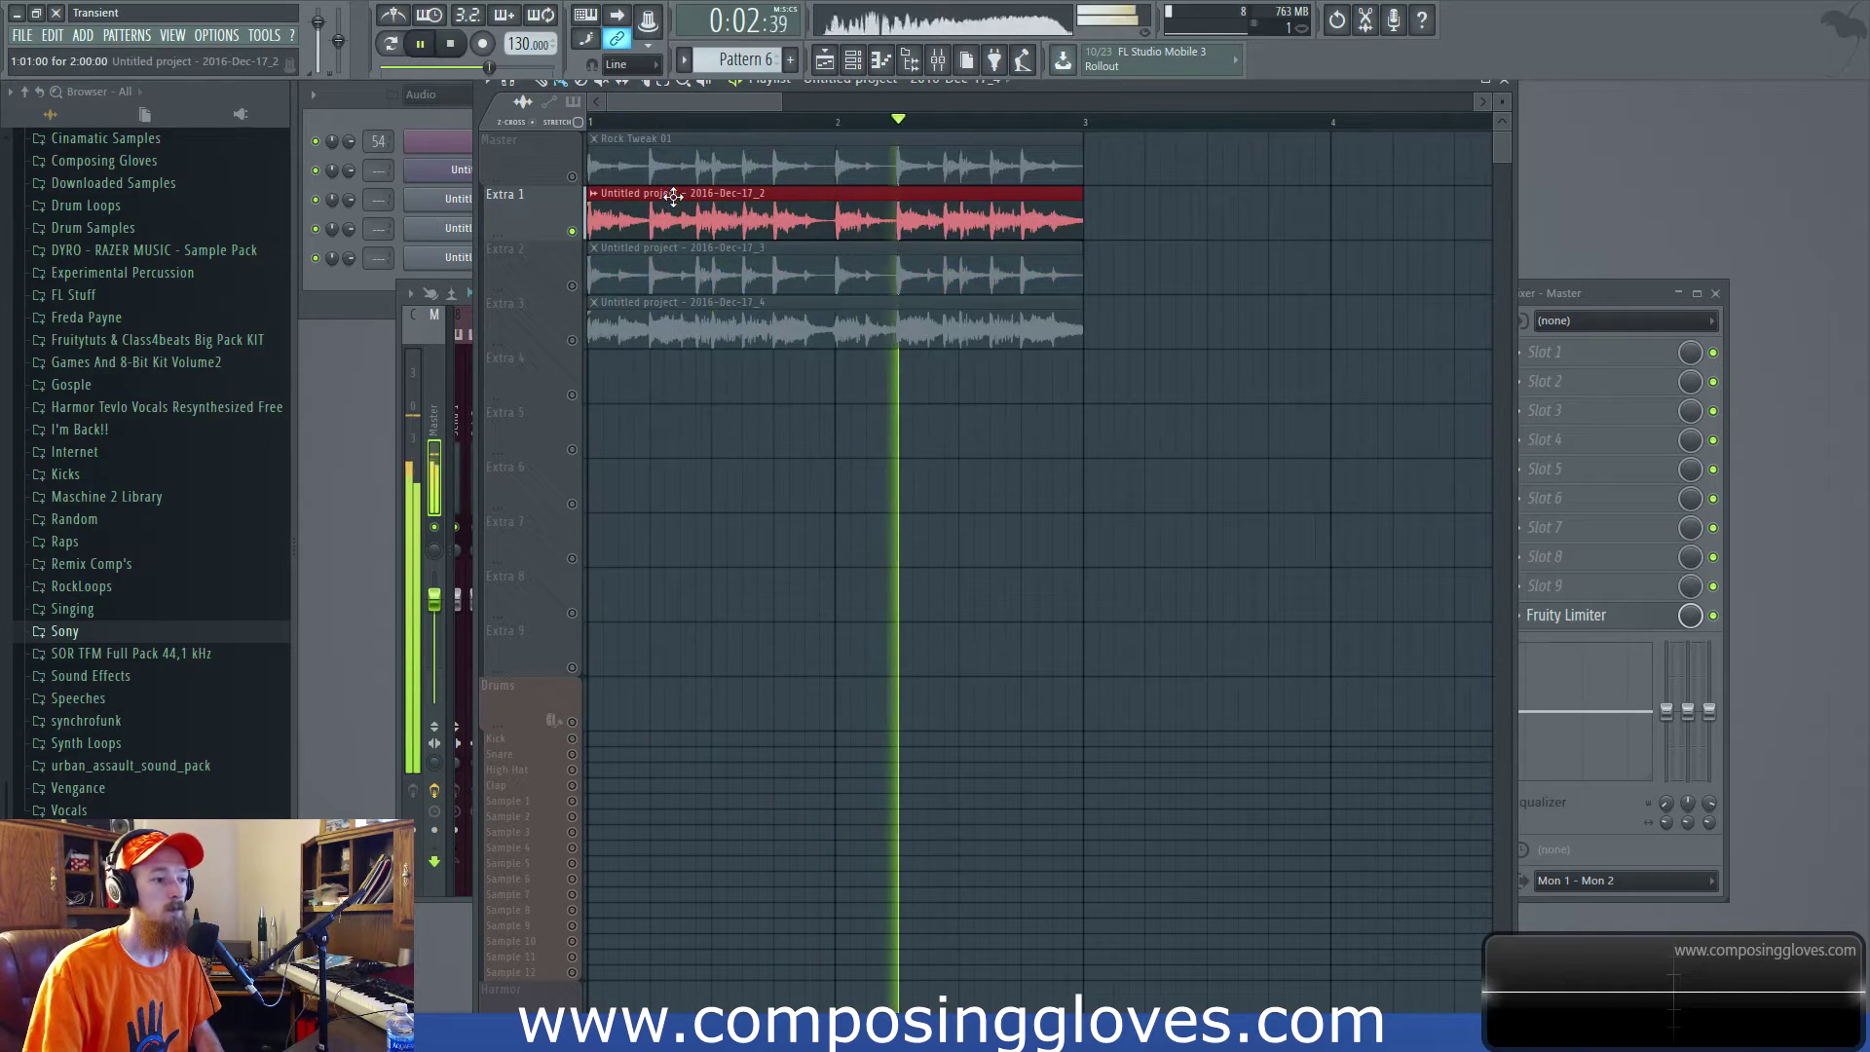
key("space")
Solo and play Extra 3, Extra 1, then the Master track's Rock Tweak 01 in turn.
right_click(572, 341)
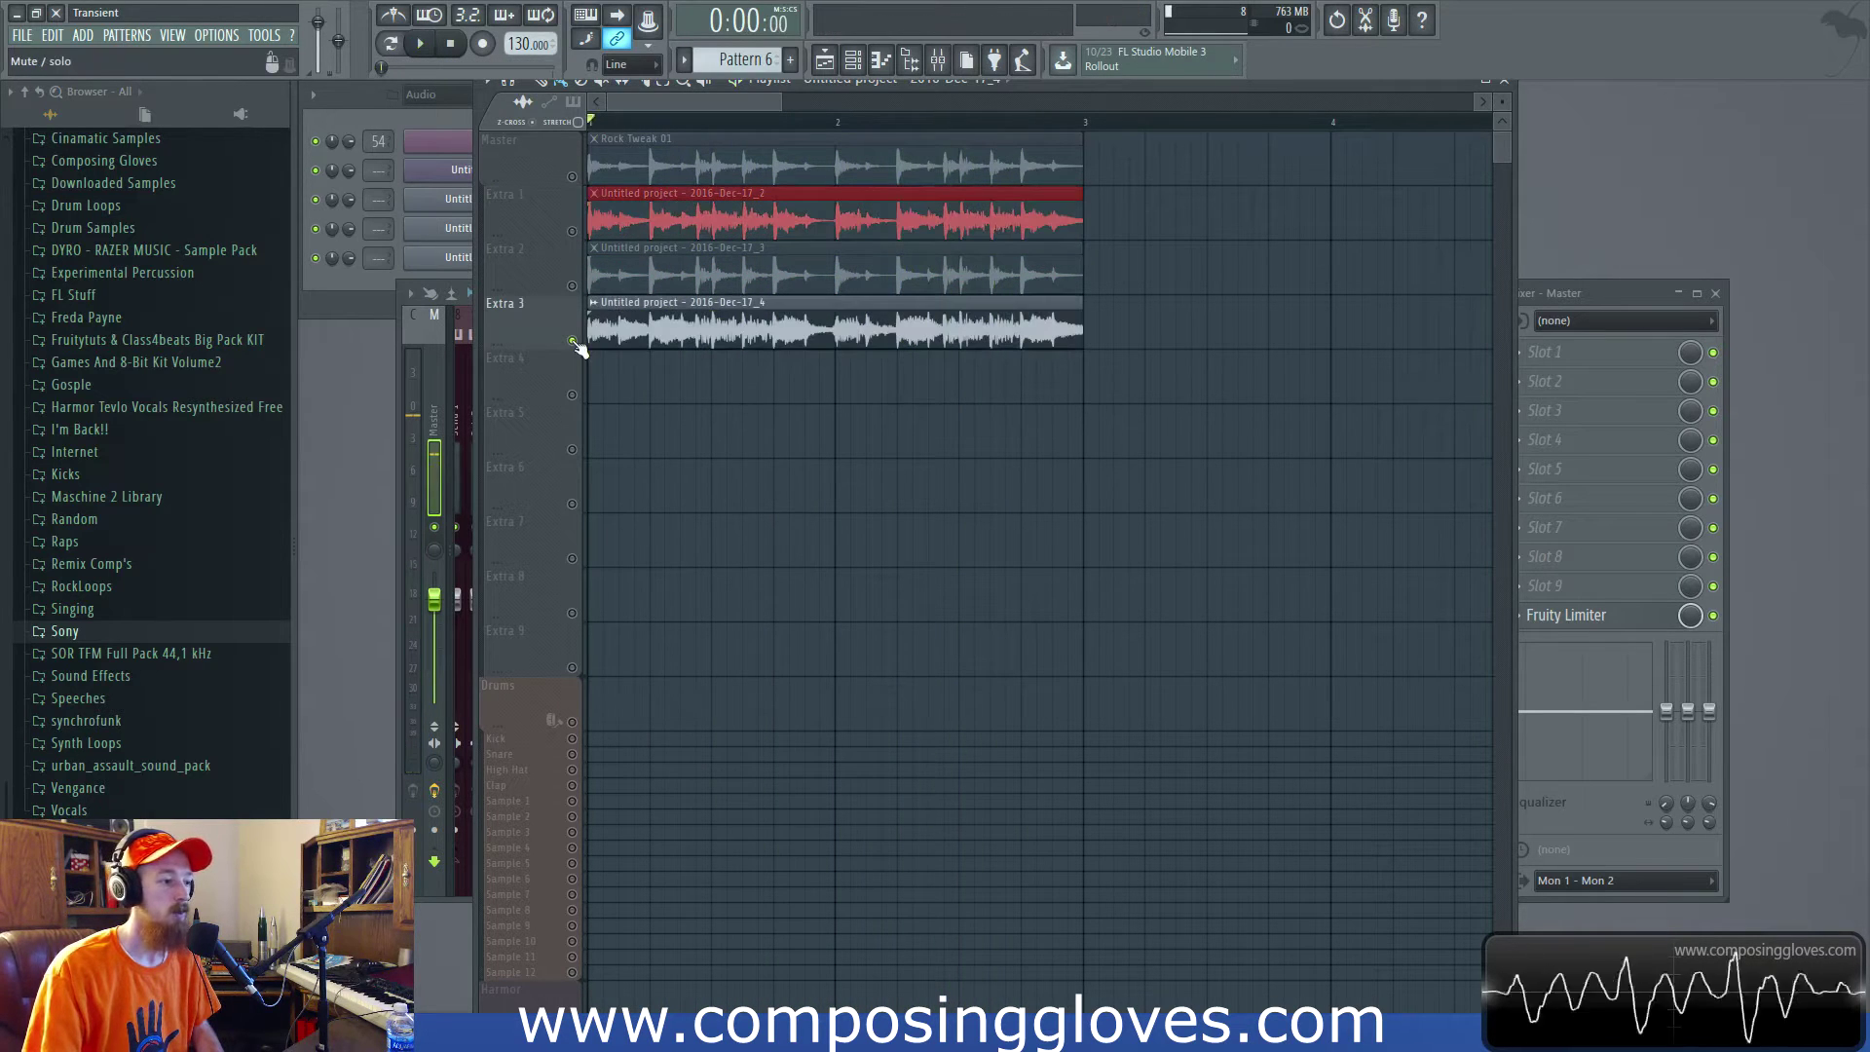
key("space")
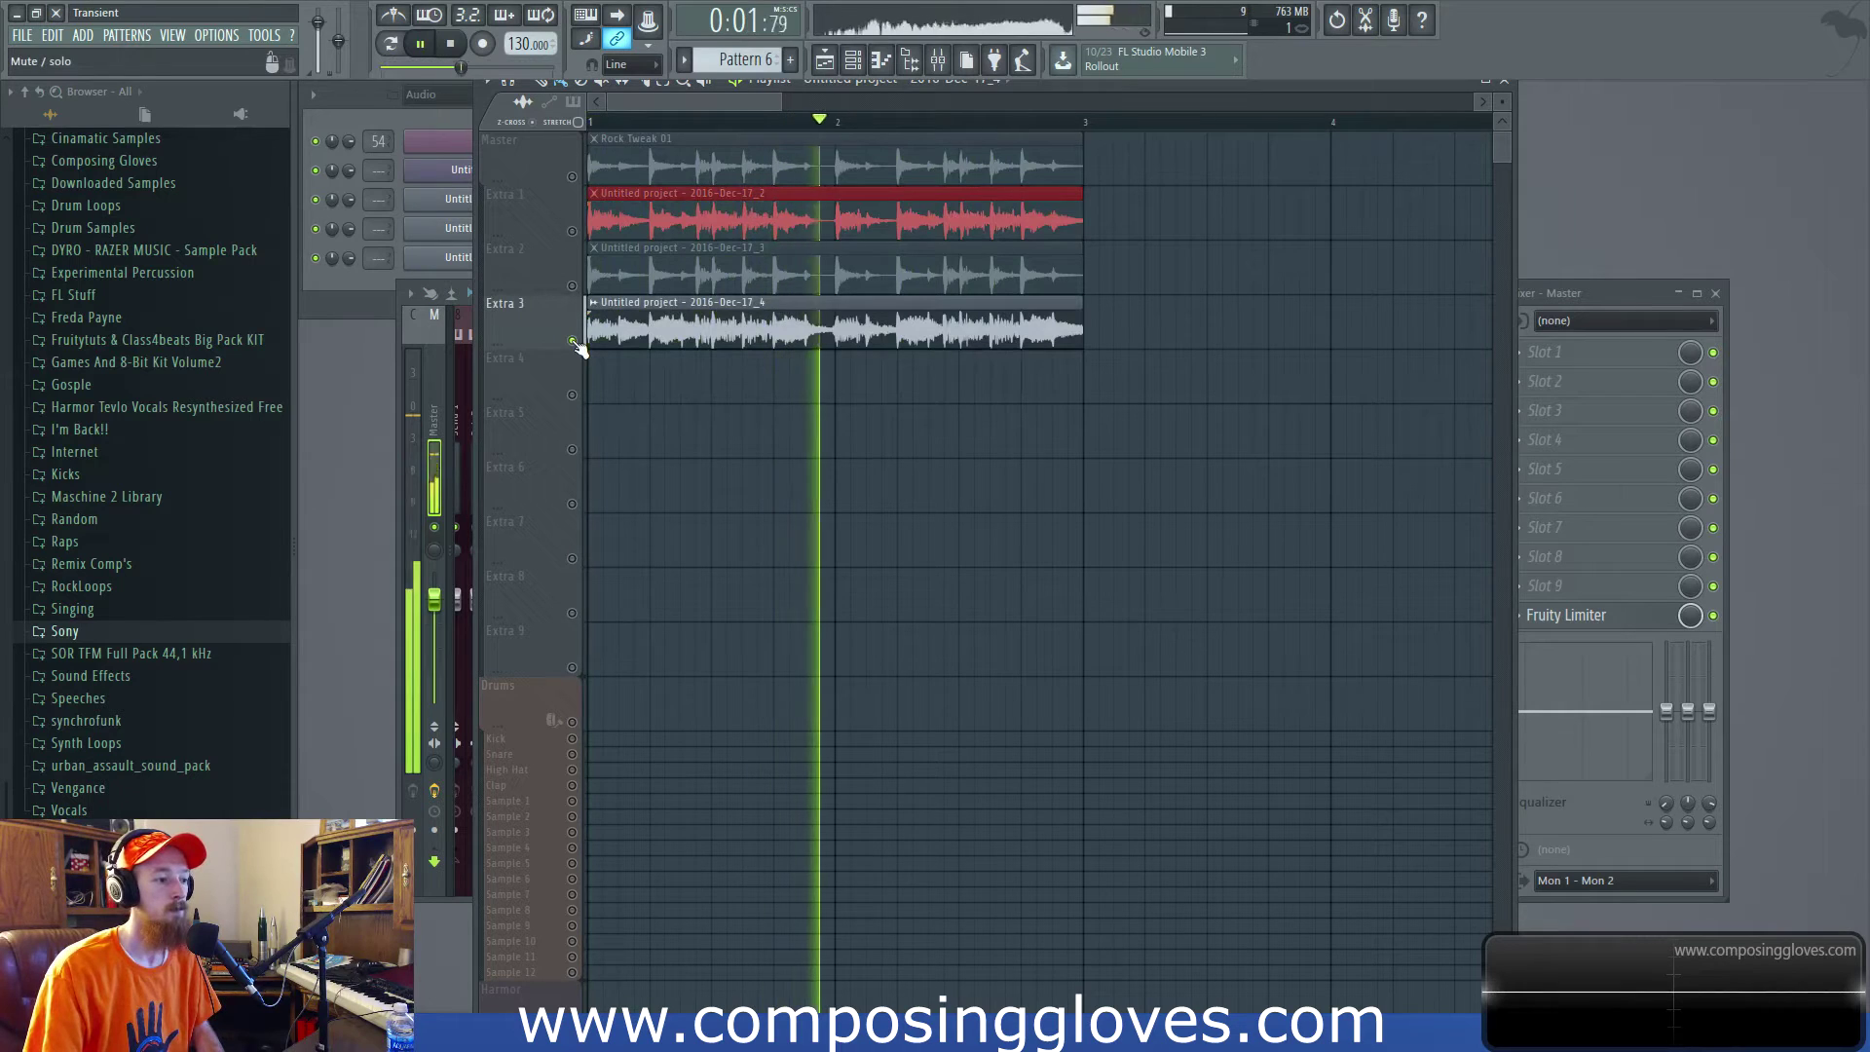
key("space")
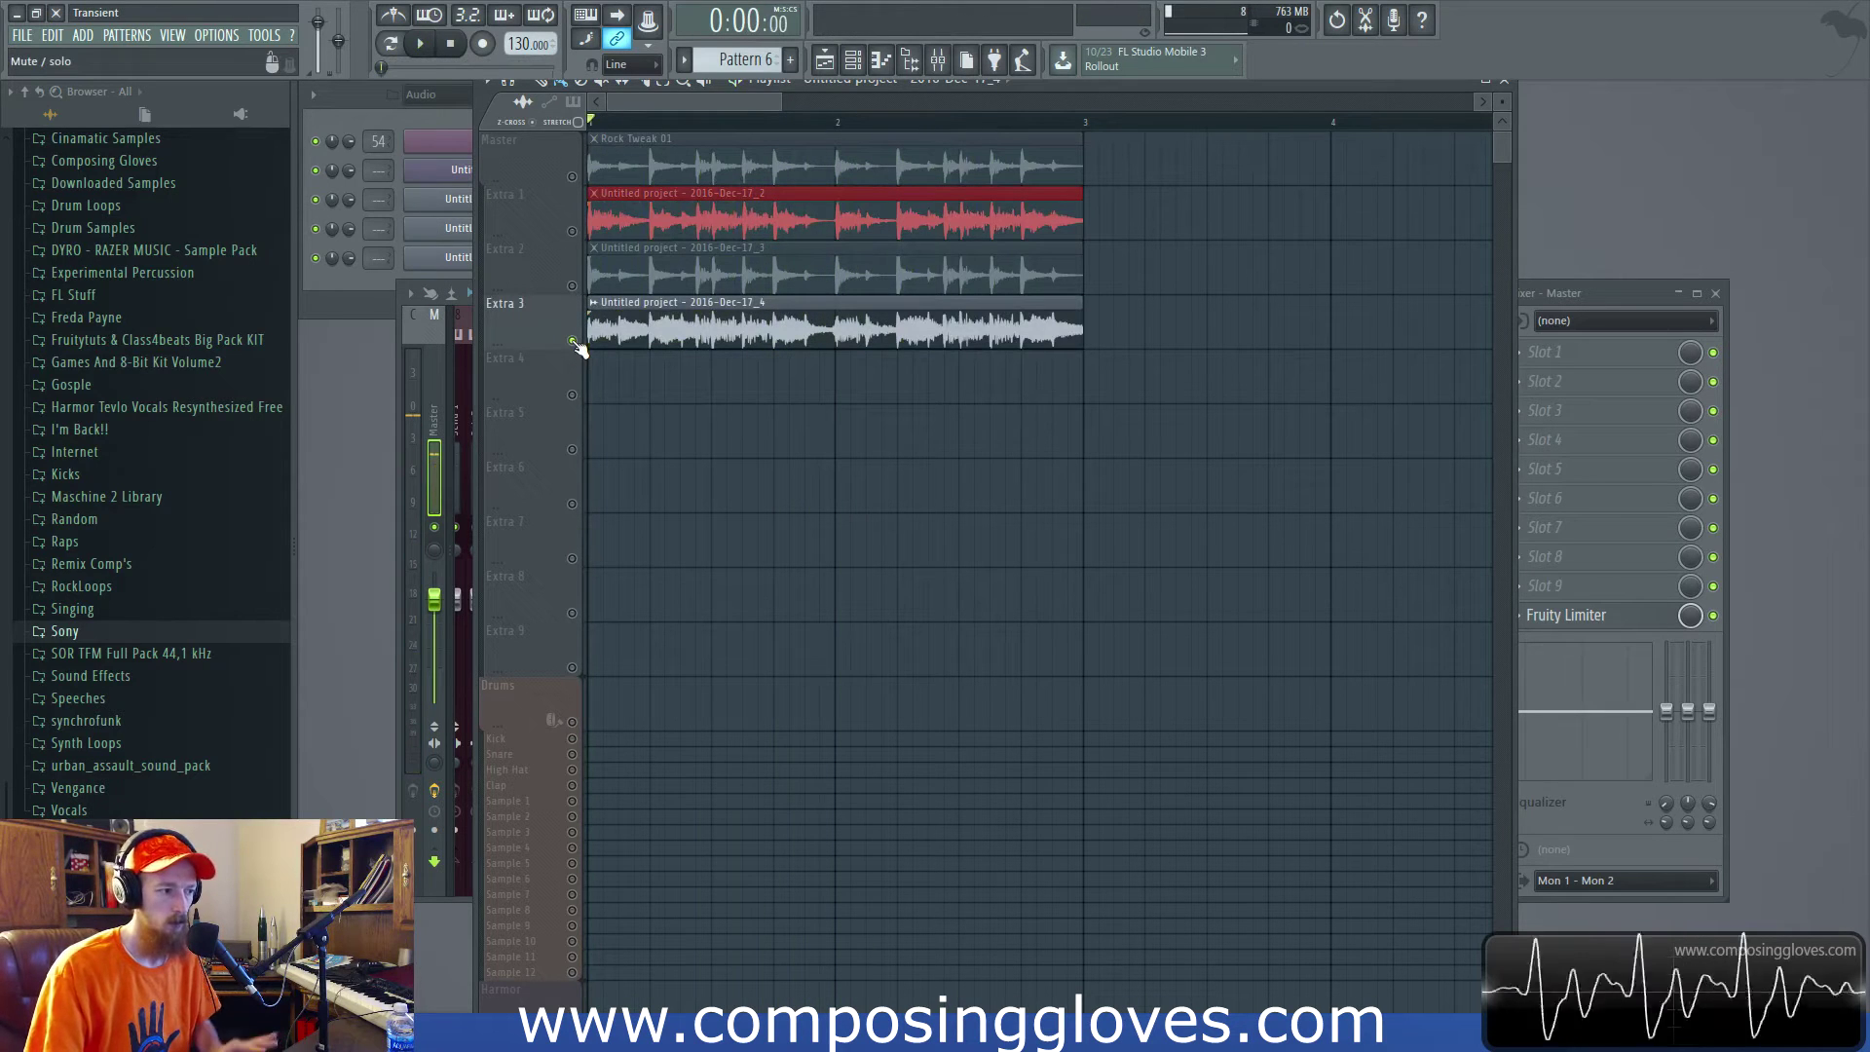
right_click(571, 232)
key("space")
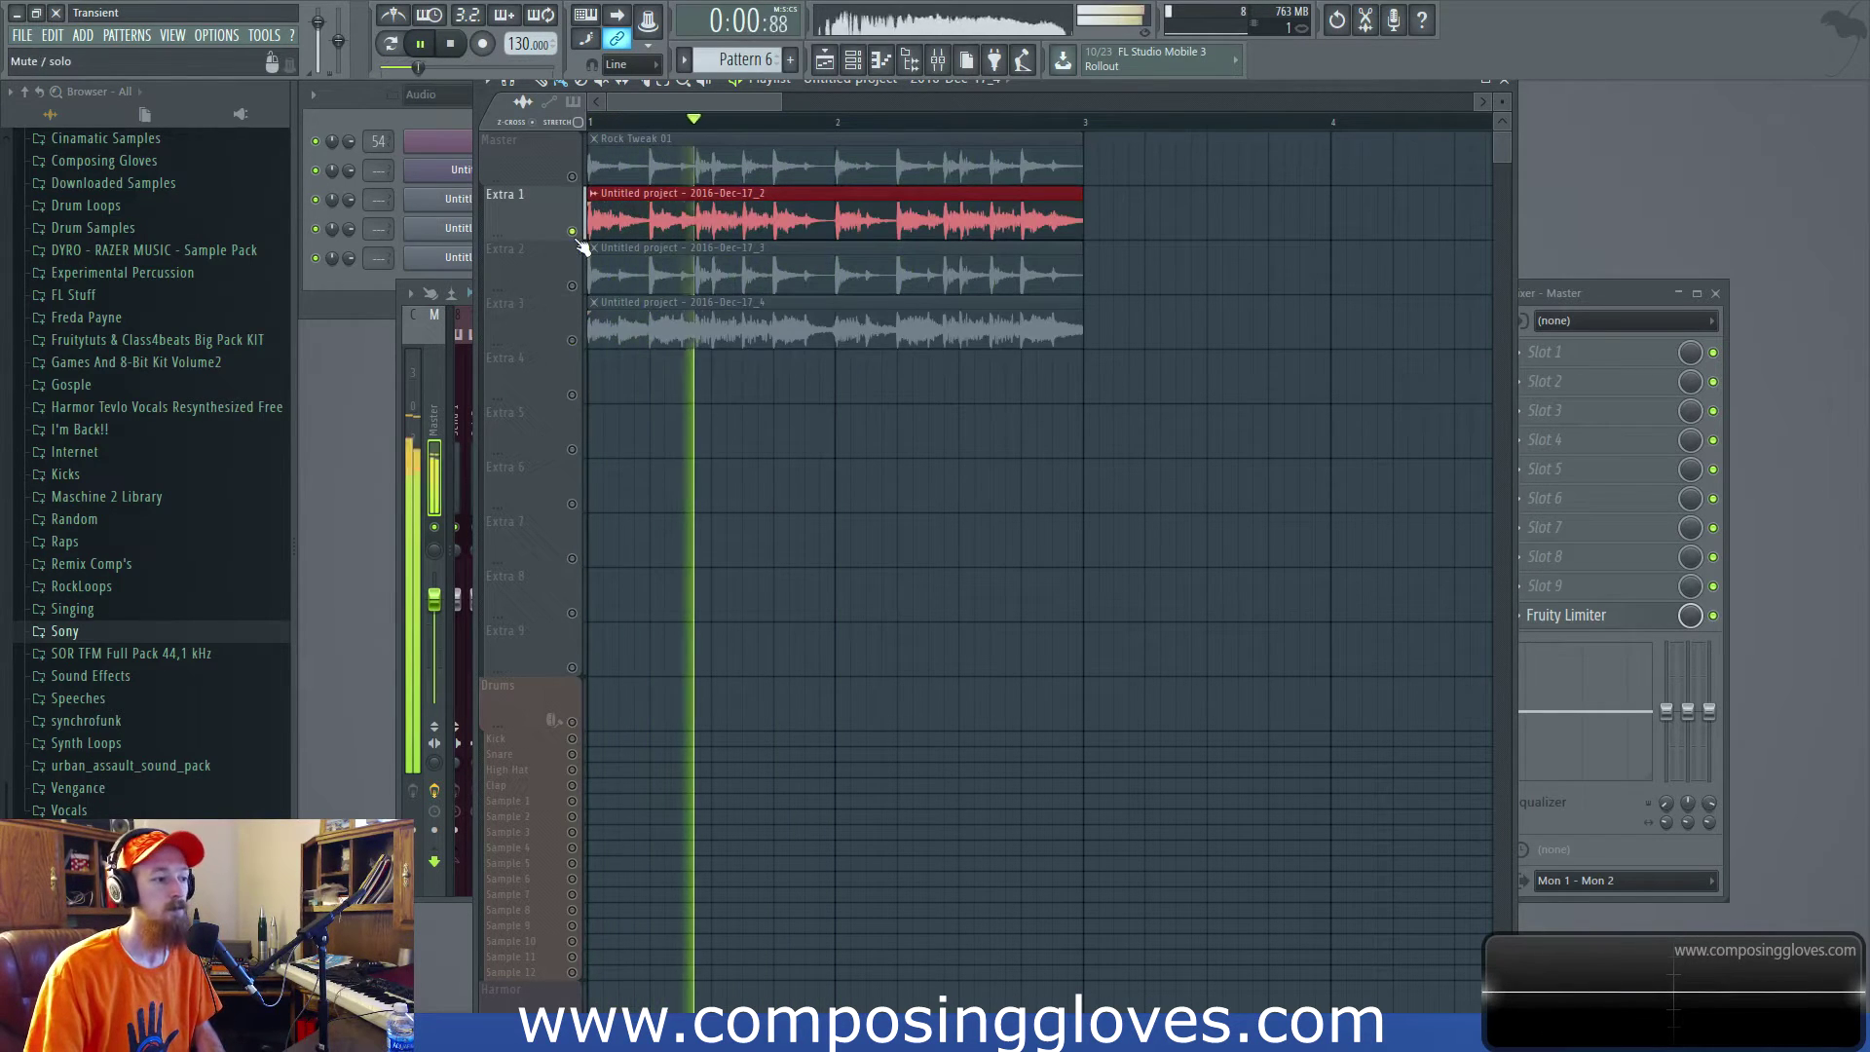
key("space")
right_click(572, 176)
key("space")
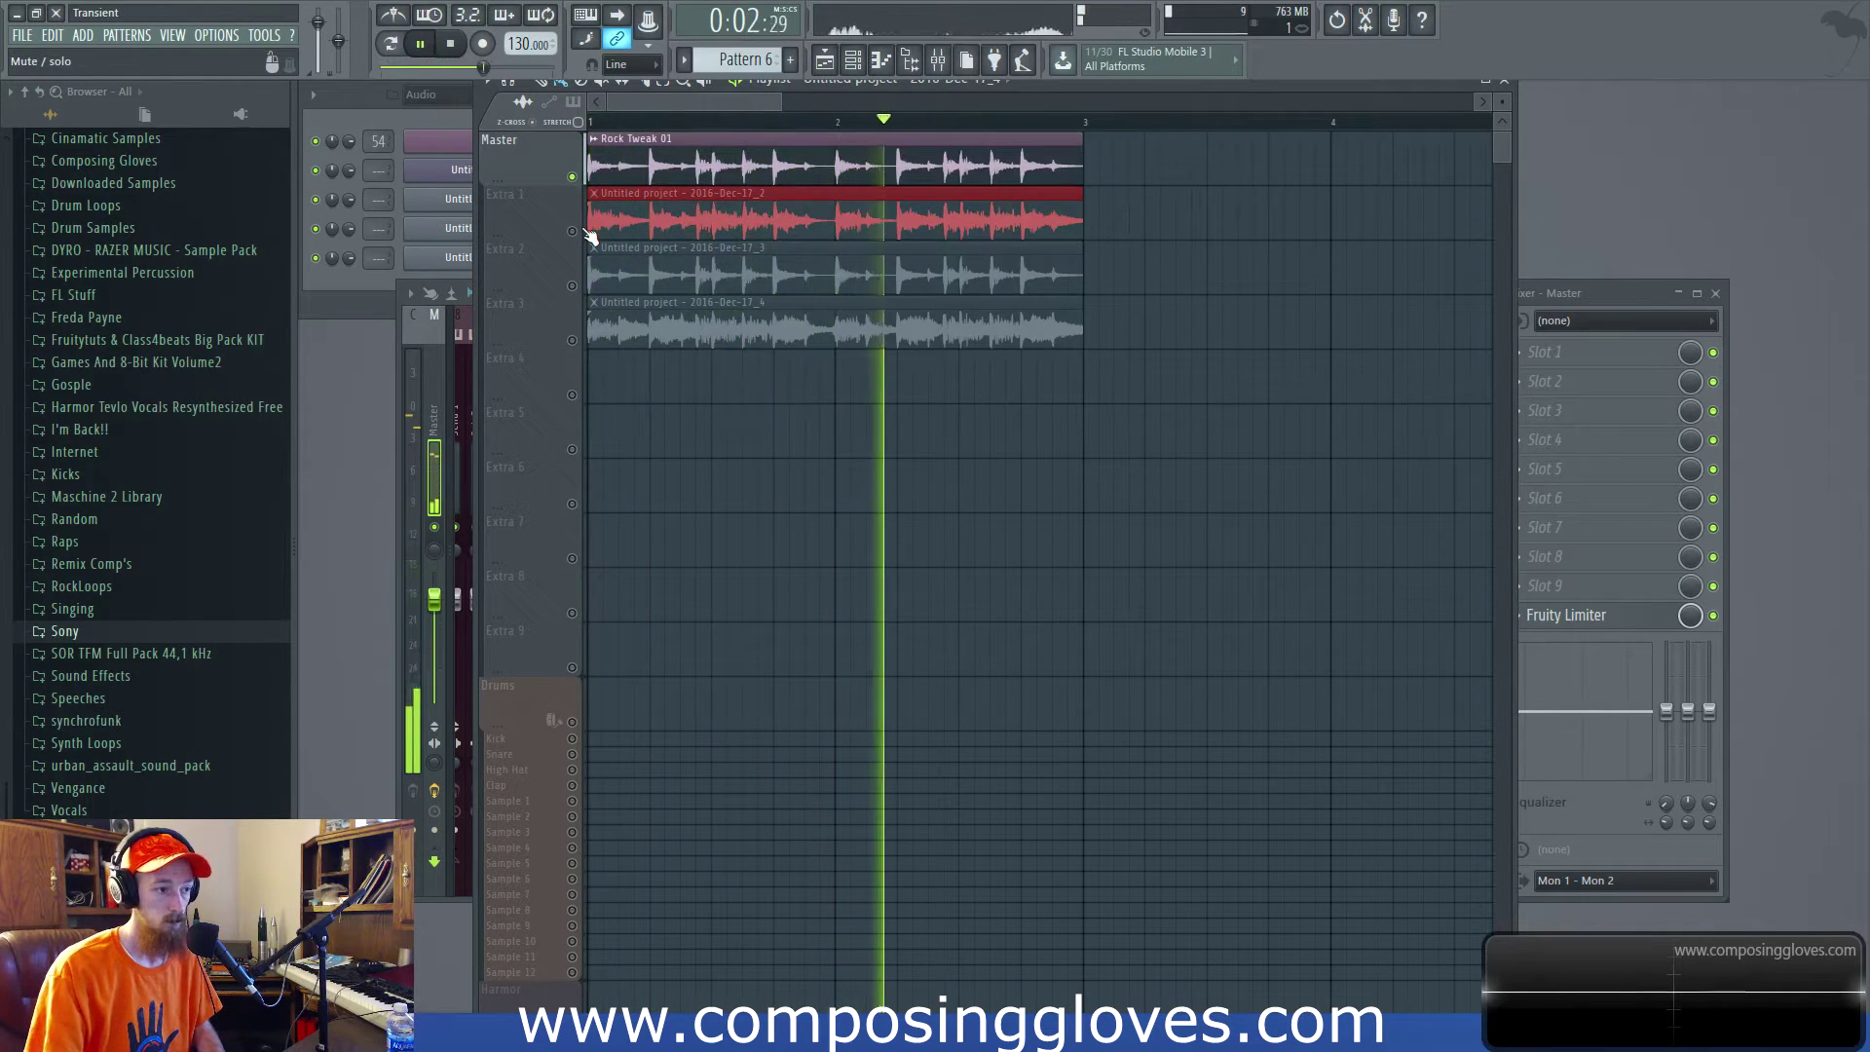
key("space")
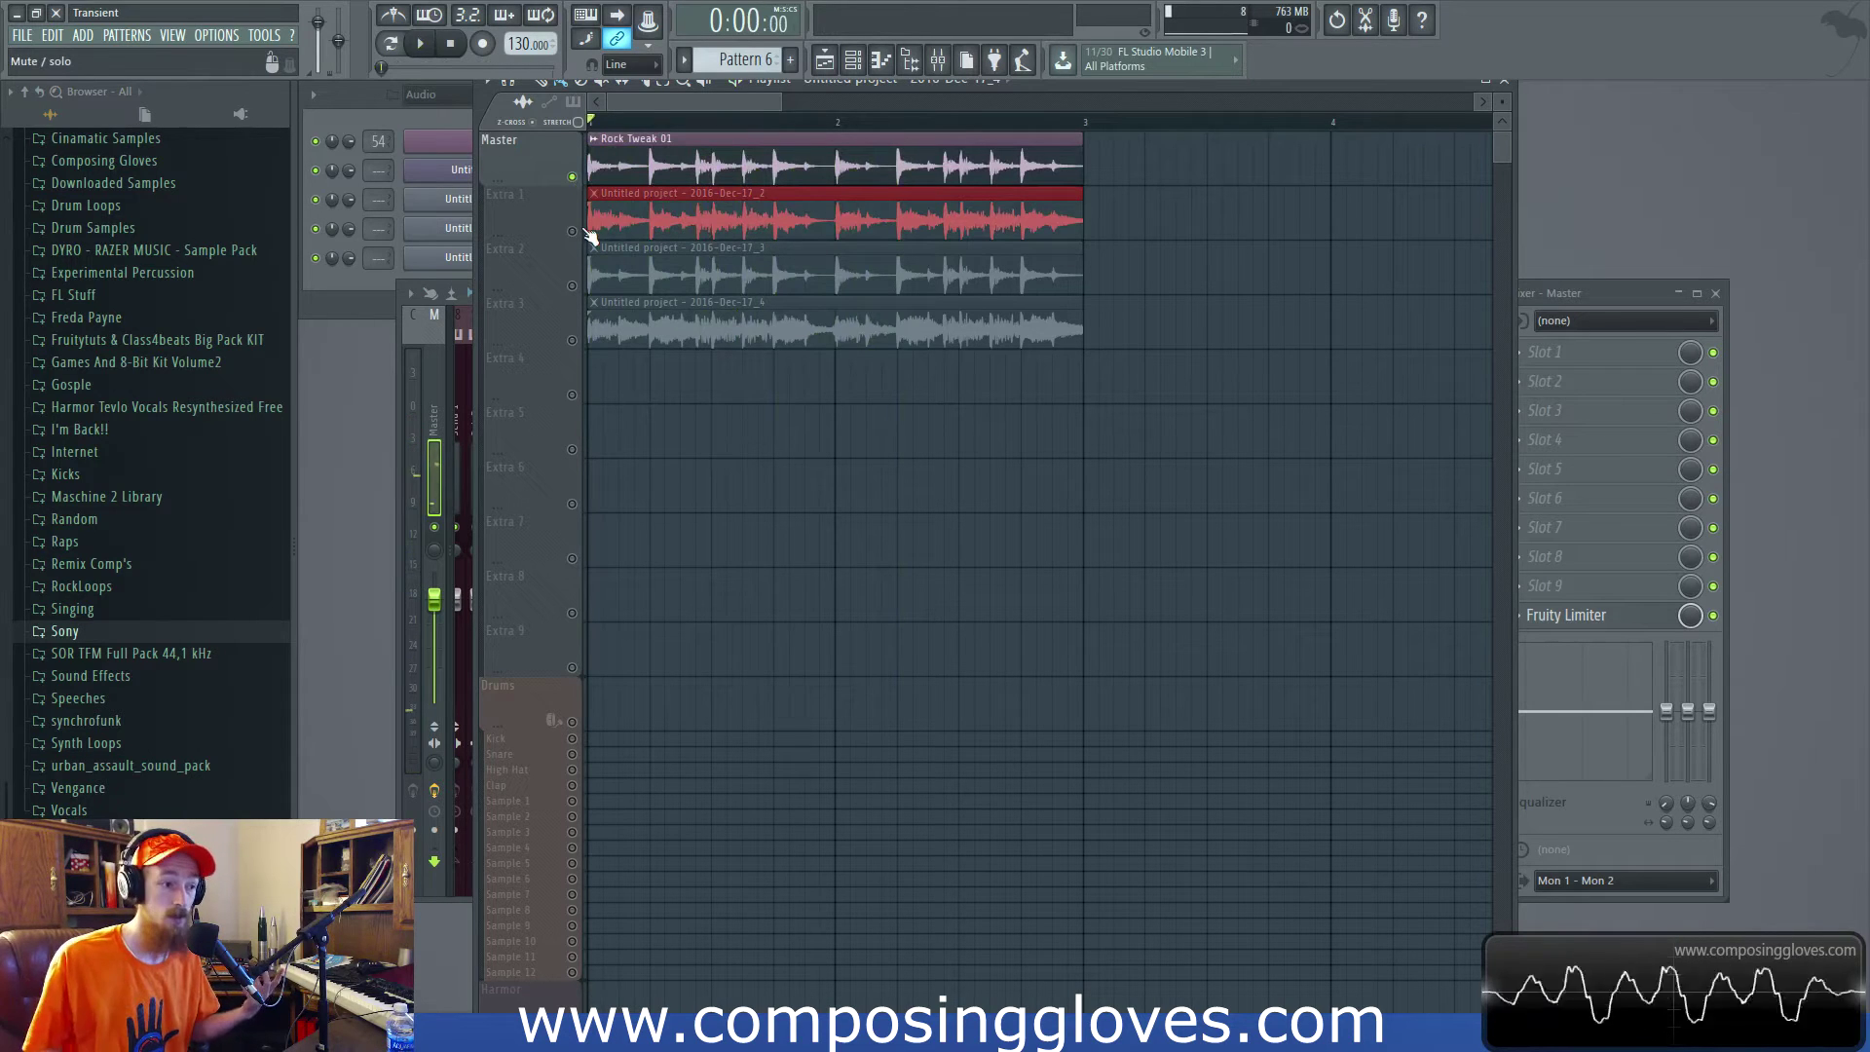
Open the sample settings of the fourth clip, Untitled project - 2016-Dec-17_4.
left_click(745, 321)
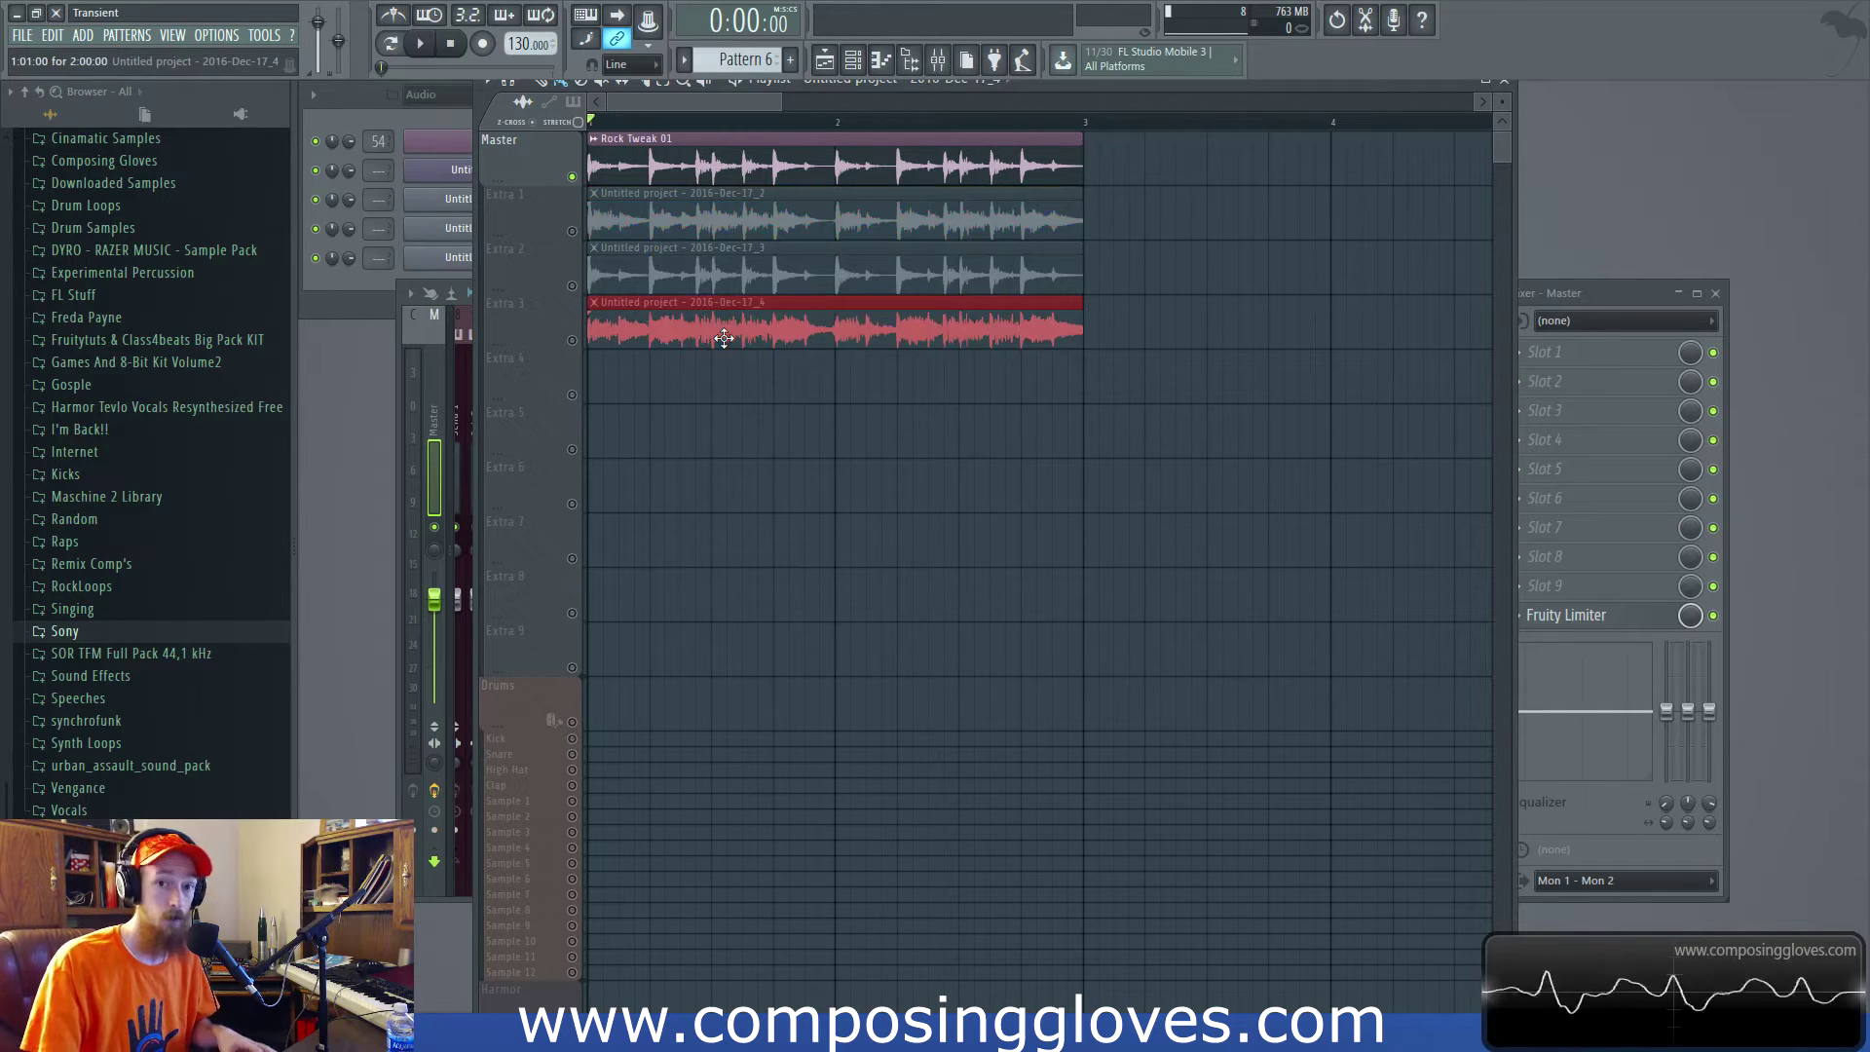
left_click(724, 226)
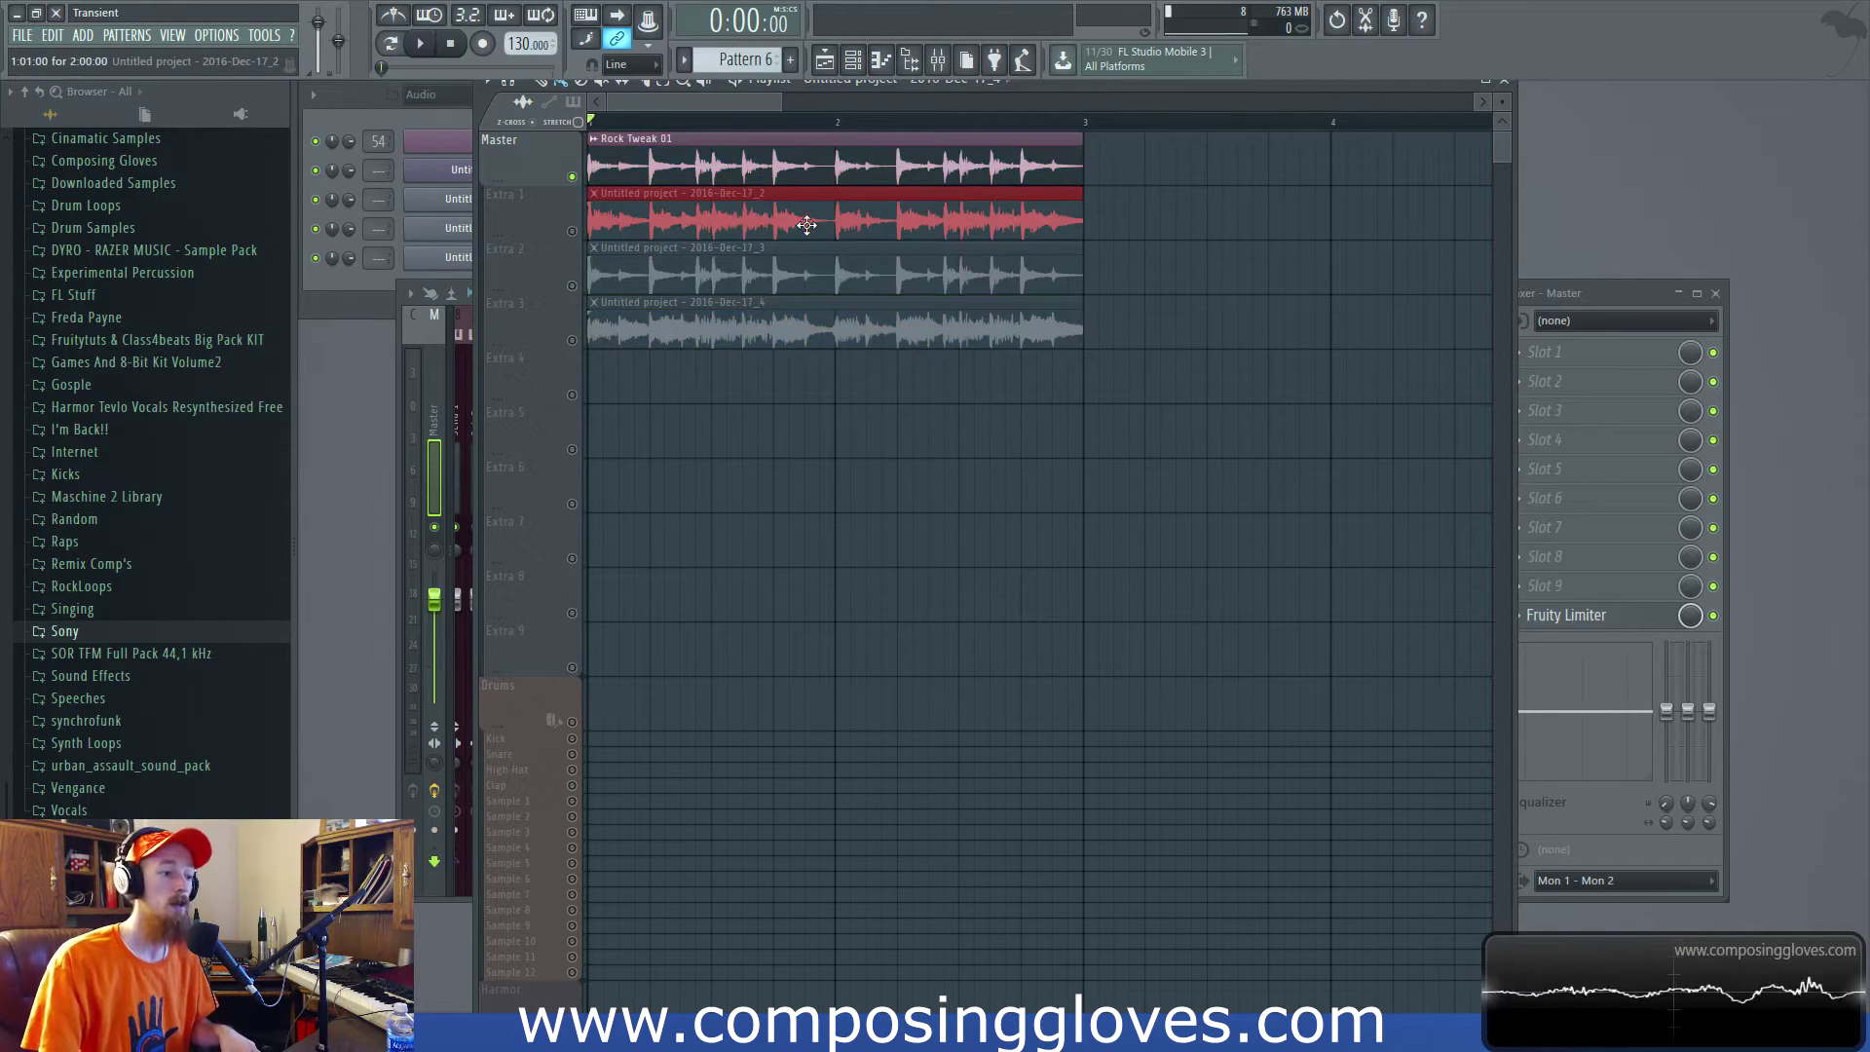
double_click(872, 336)
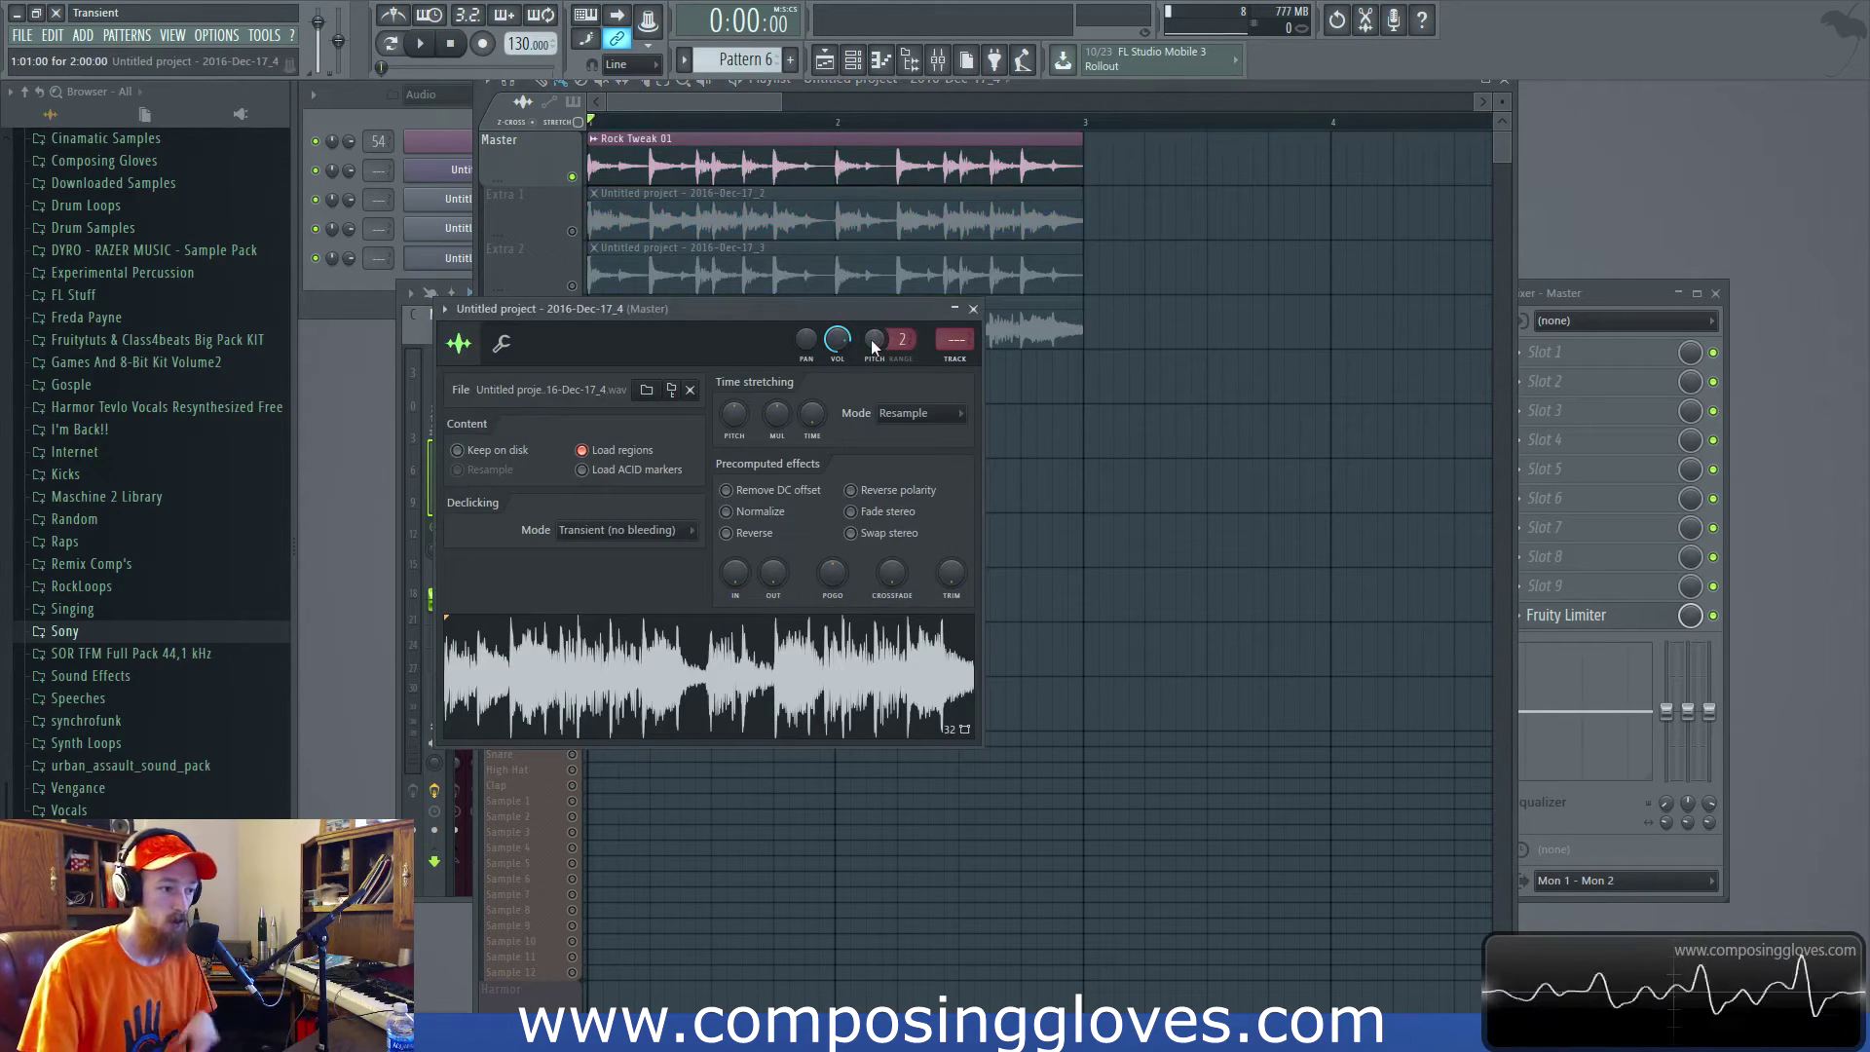
Close the sample settings and zoom in on the Rock Tweak 01 clip's transients.
left_click(973, 308)
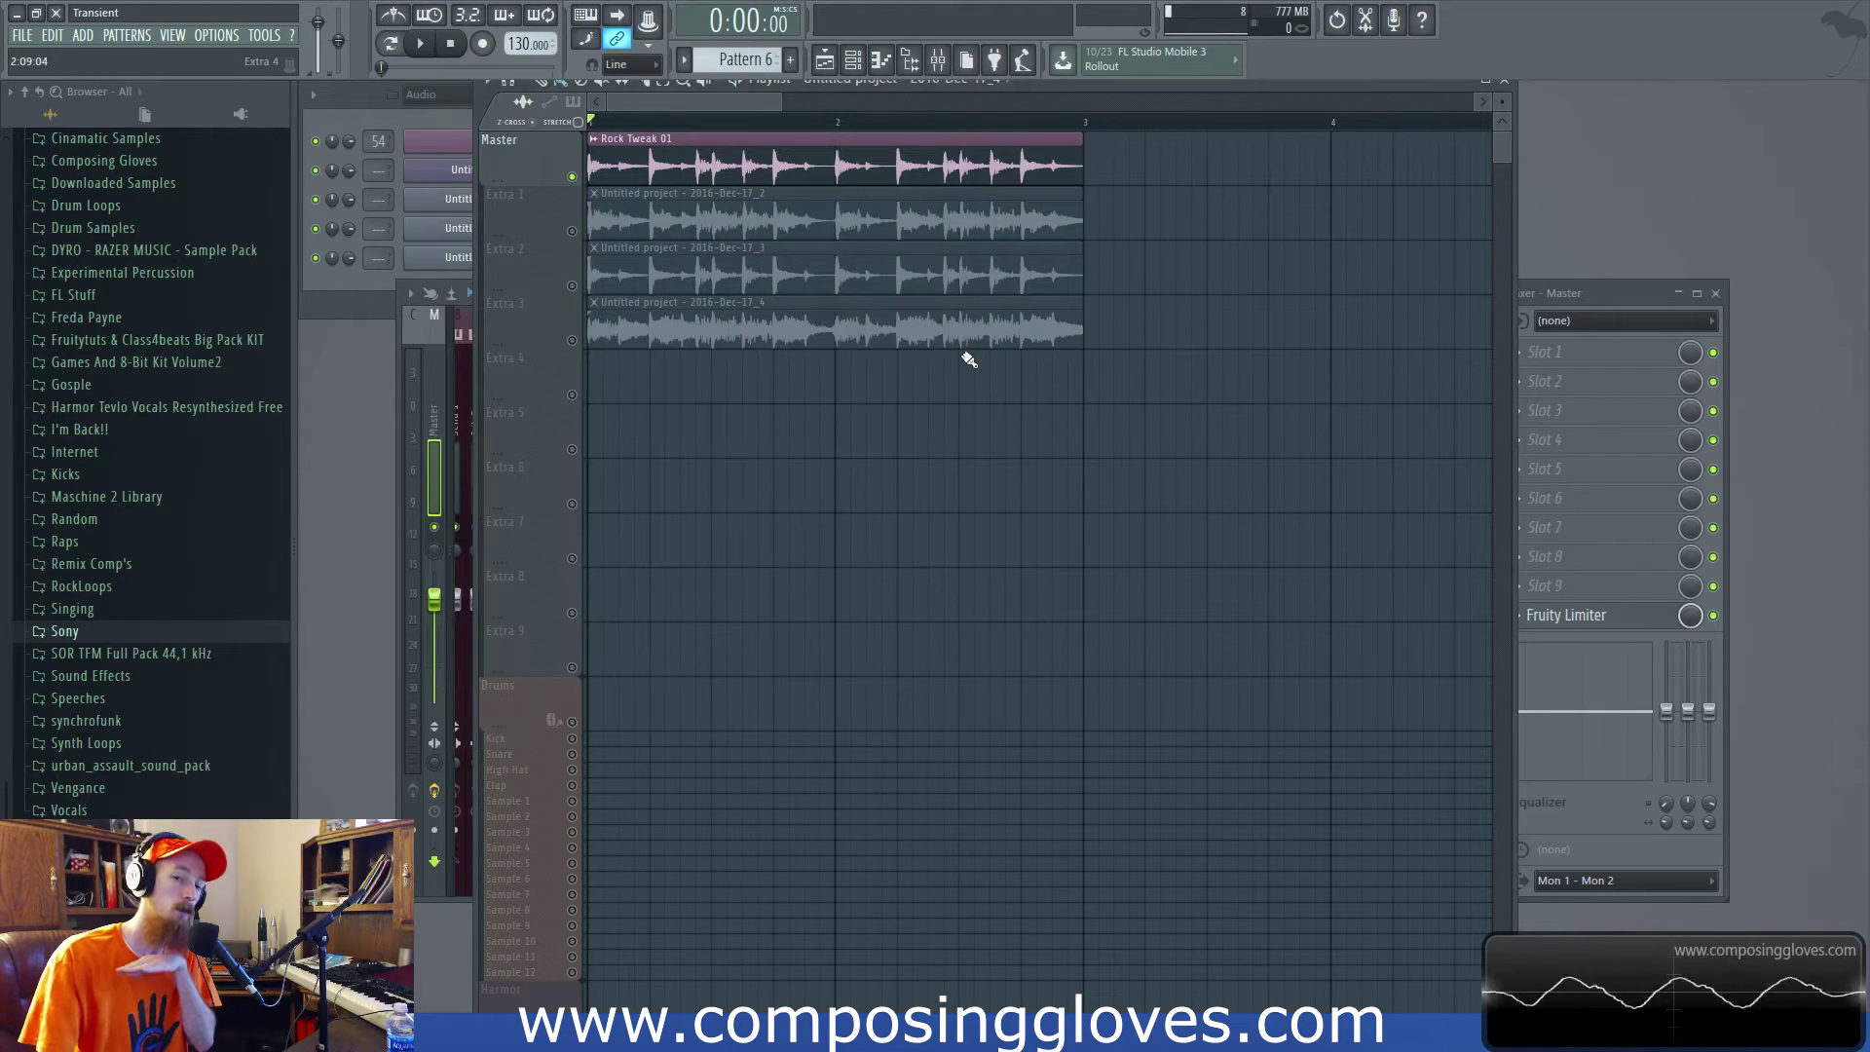
left_click(999, 169)
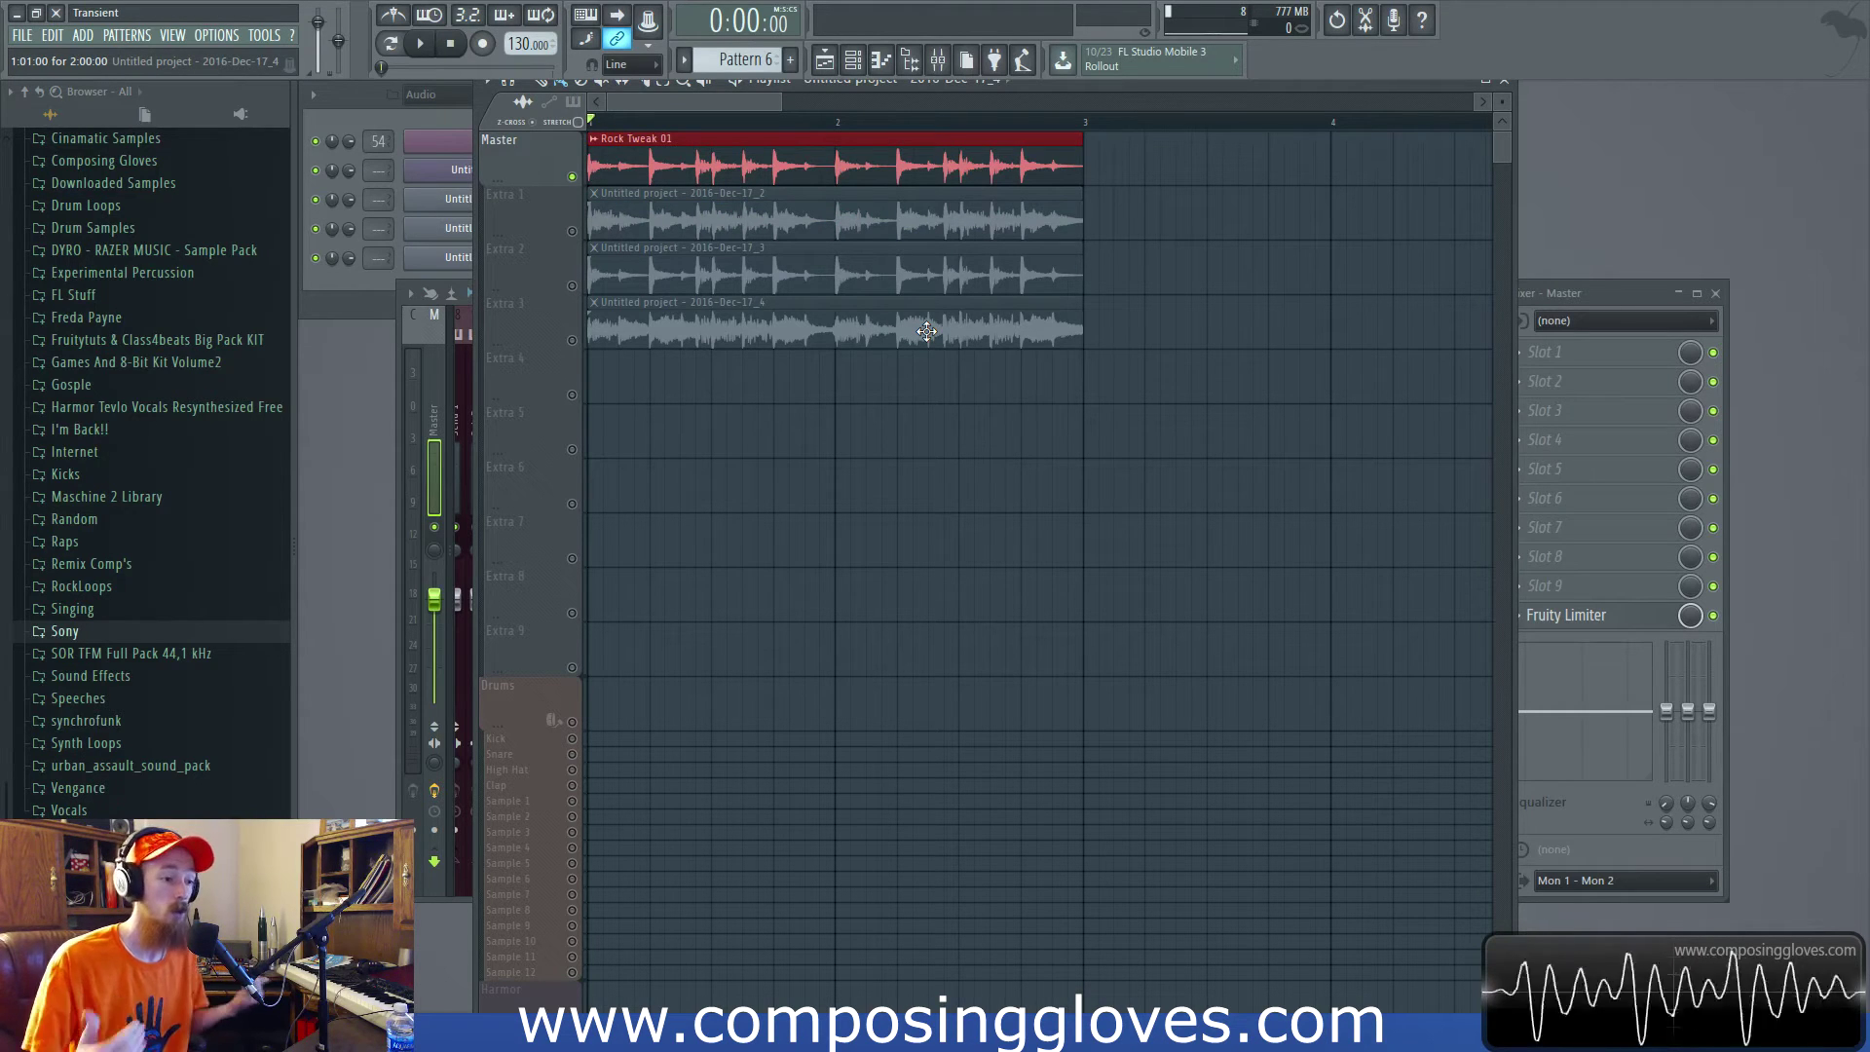
scroll(877, 331, "up", 3)
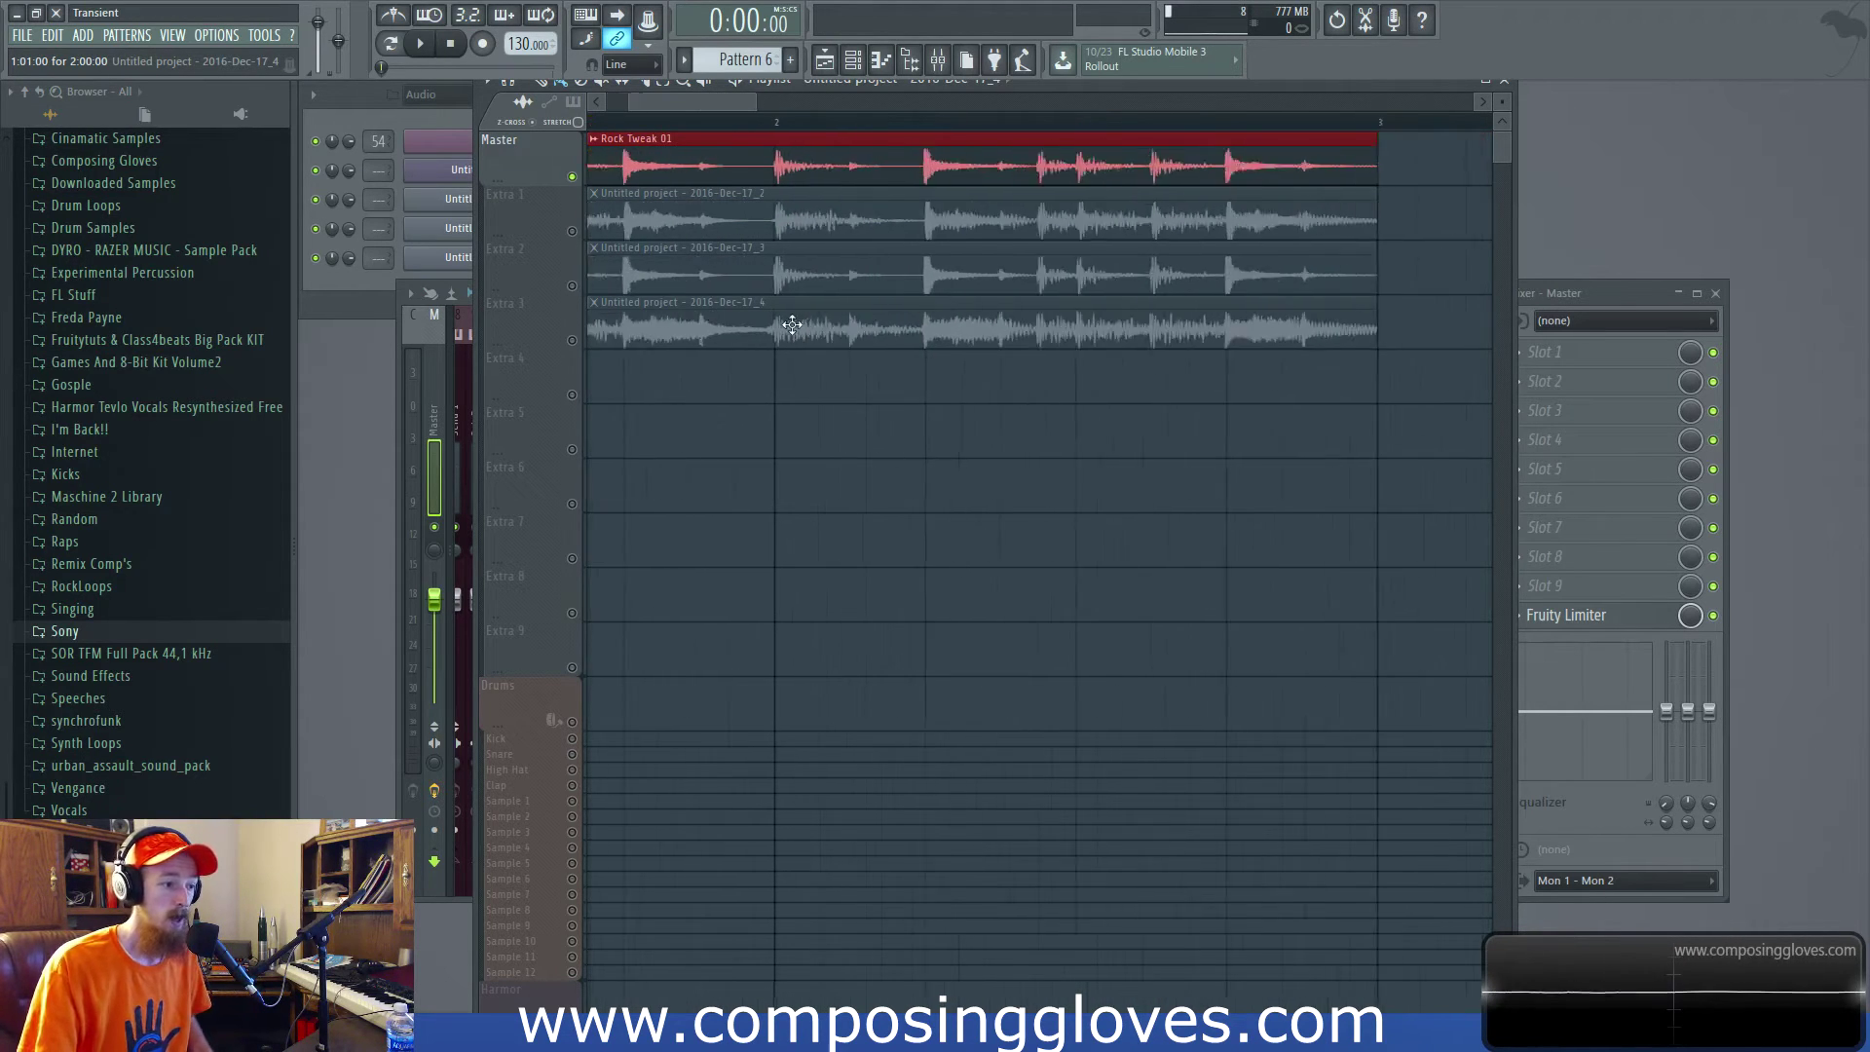
scroll(791, 333, "down", 4)
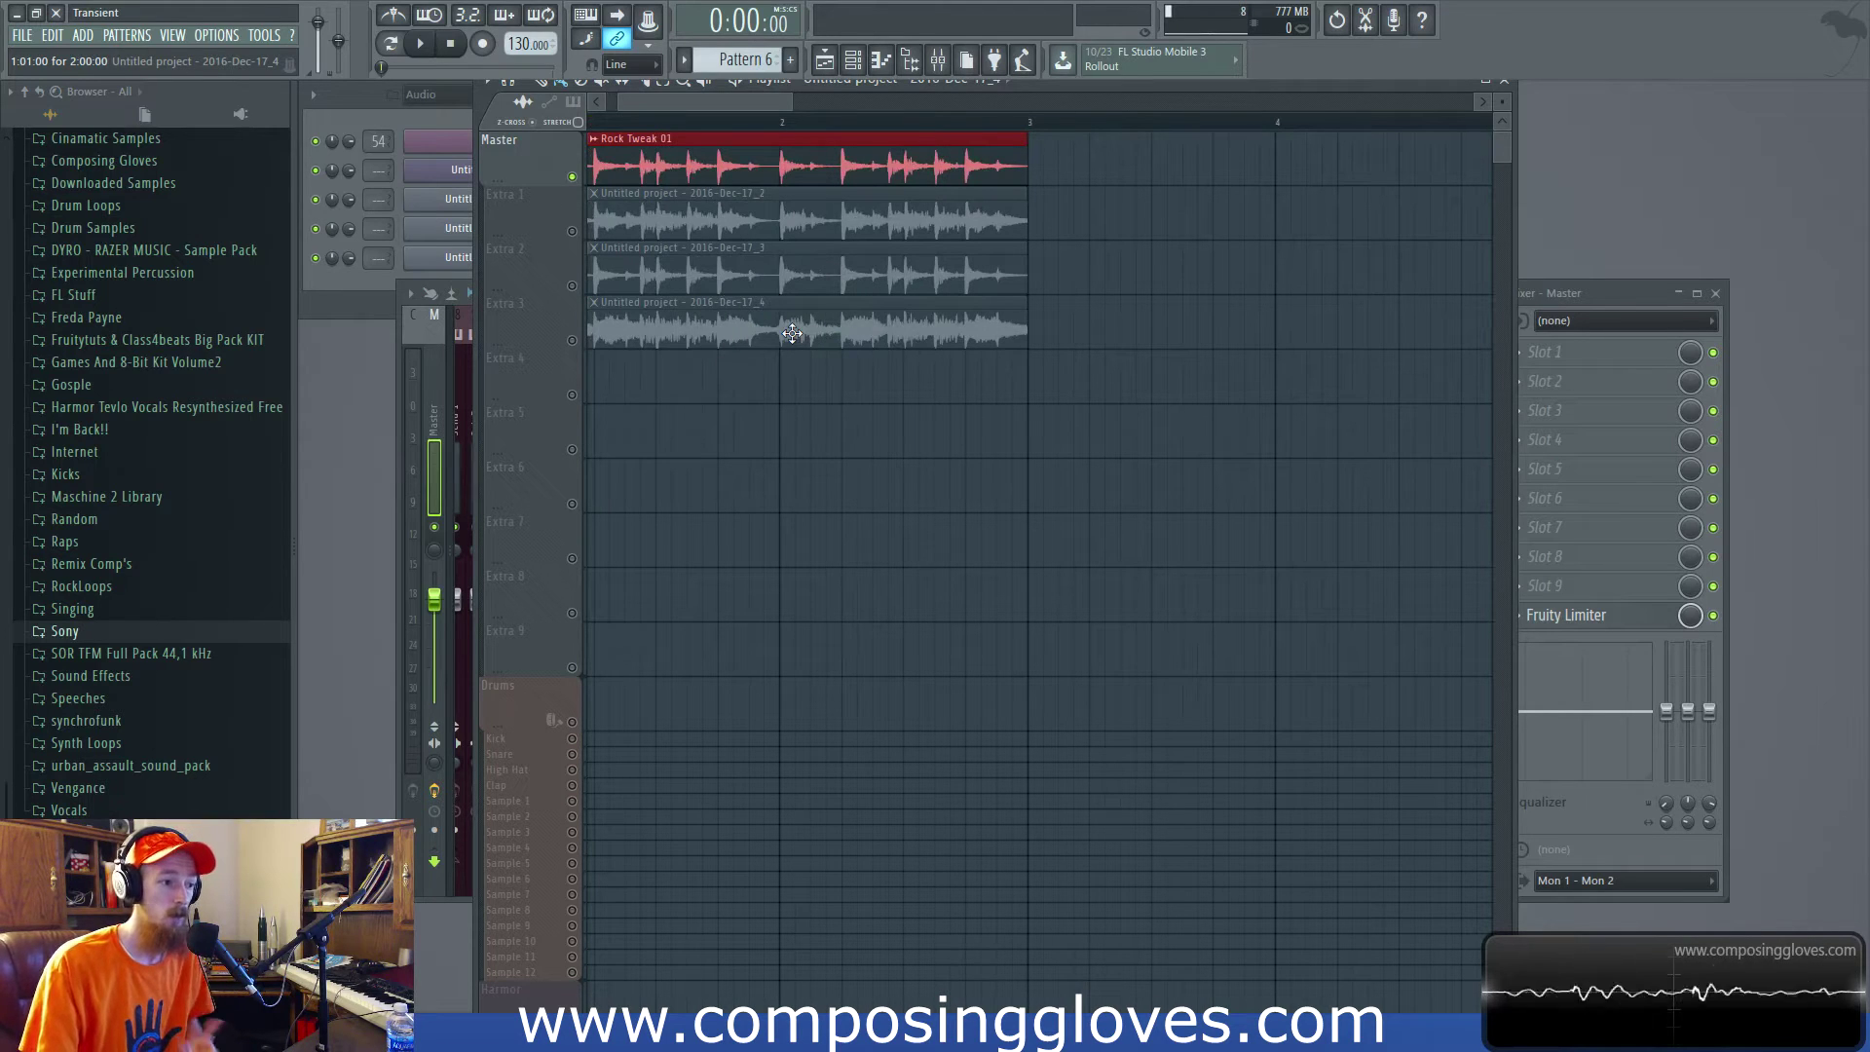
scroll(792, 333, "up", 3)
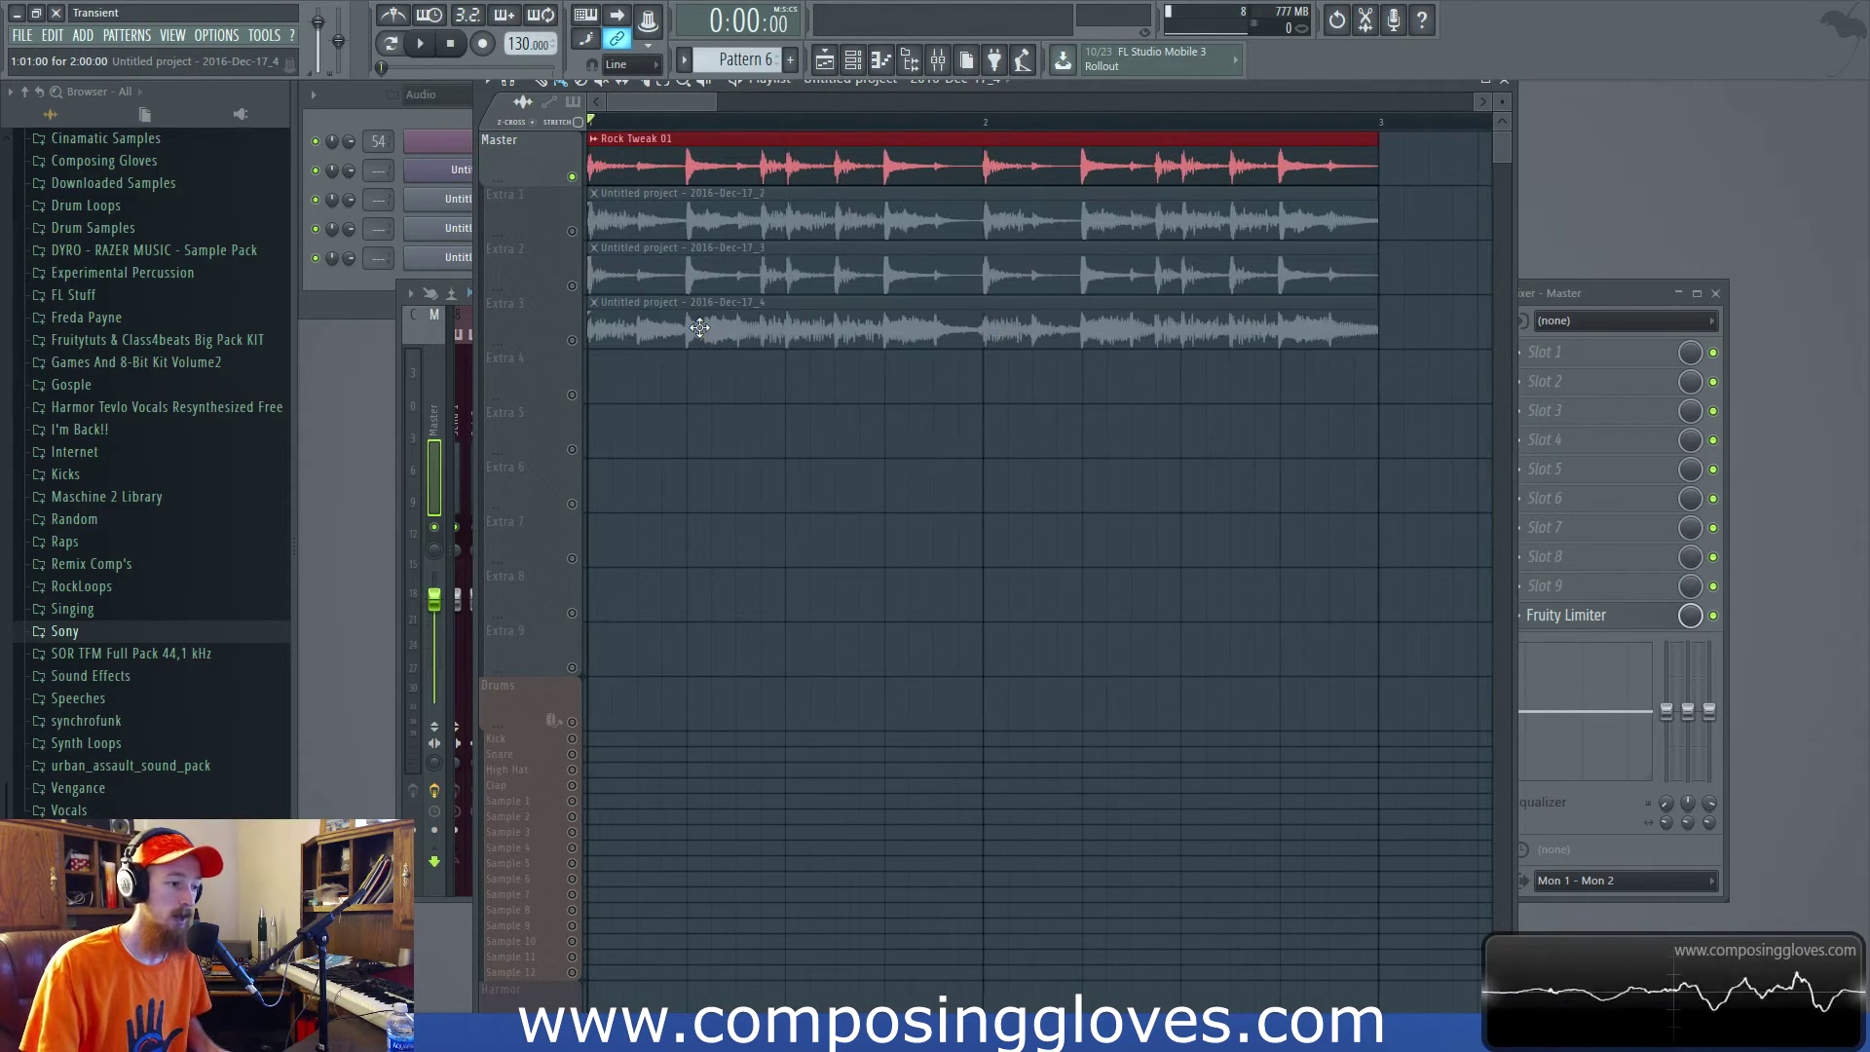
Box-select the bottom Extra 3 drum-loop clip and zoom back out.
left_click_drag(658, 297, 1139, 352)
scroll(1006, 366, "down", 2)
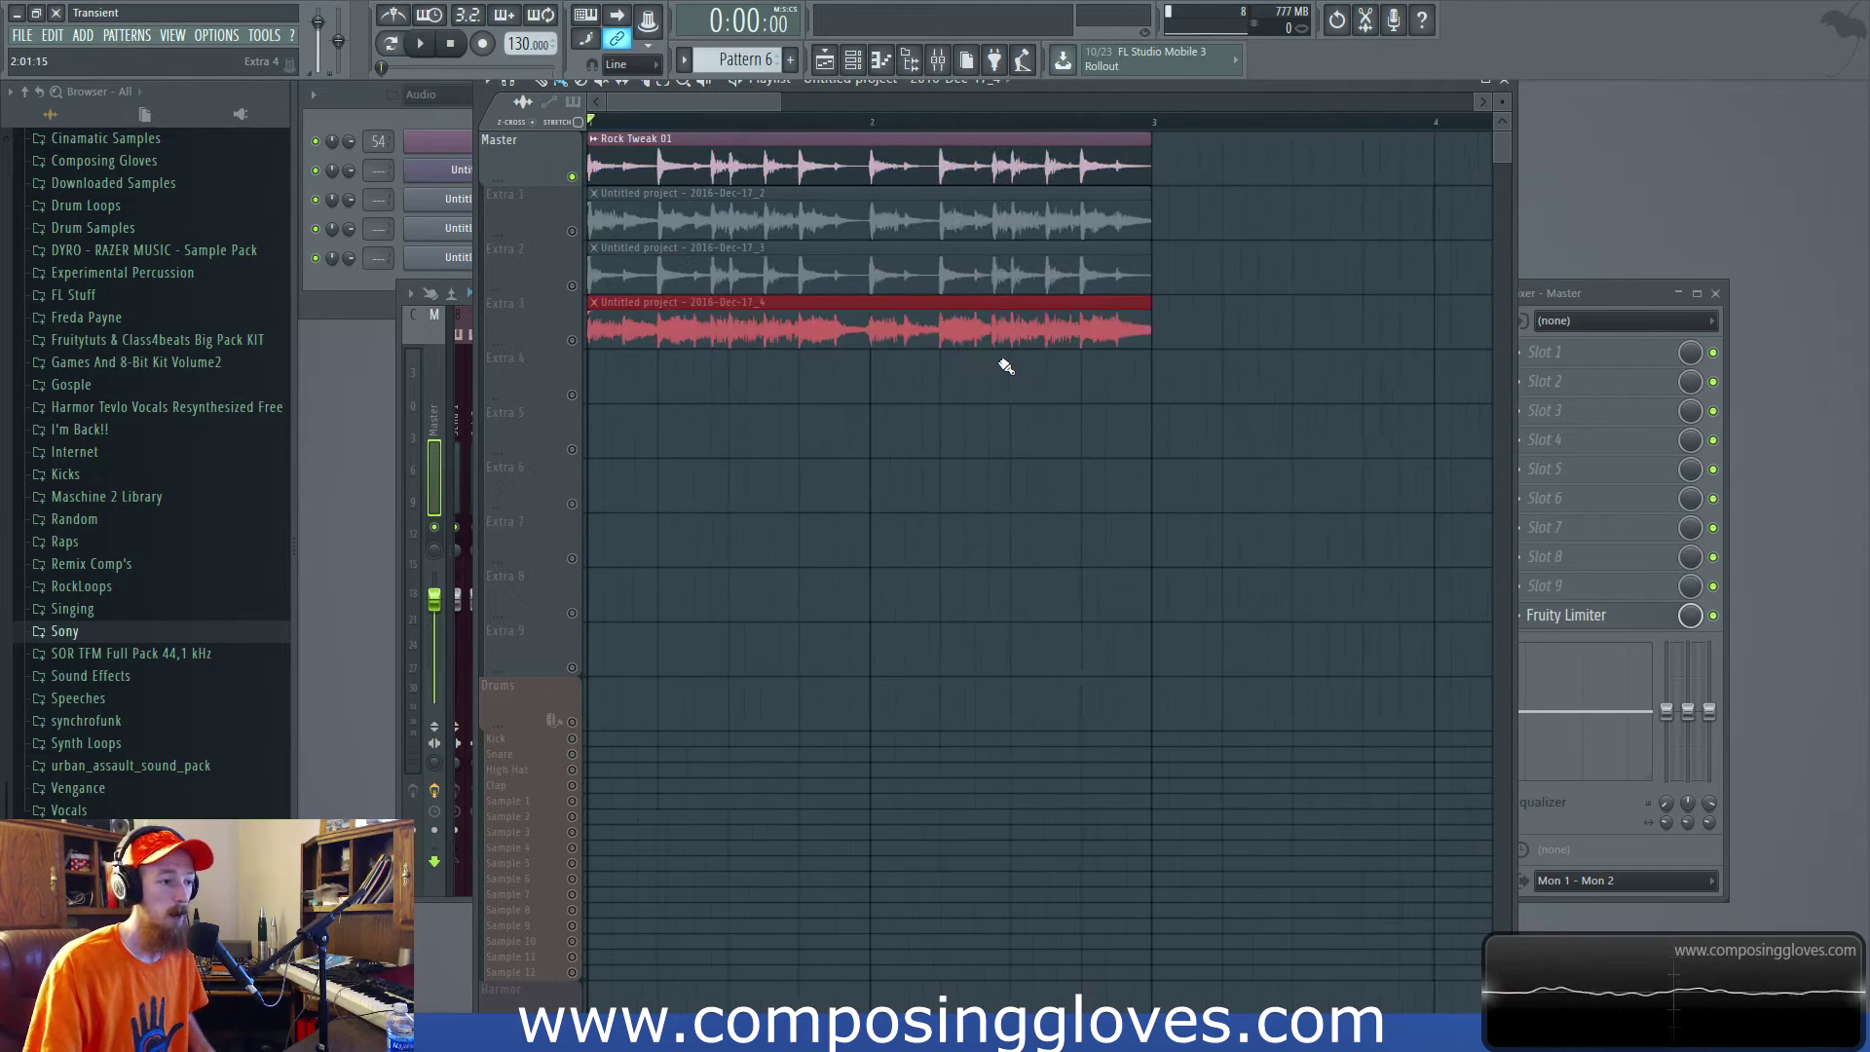
scroll(1006, 366, "down", 1)
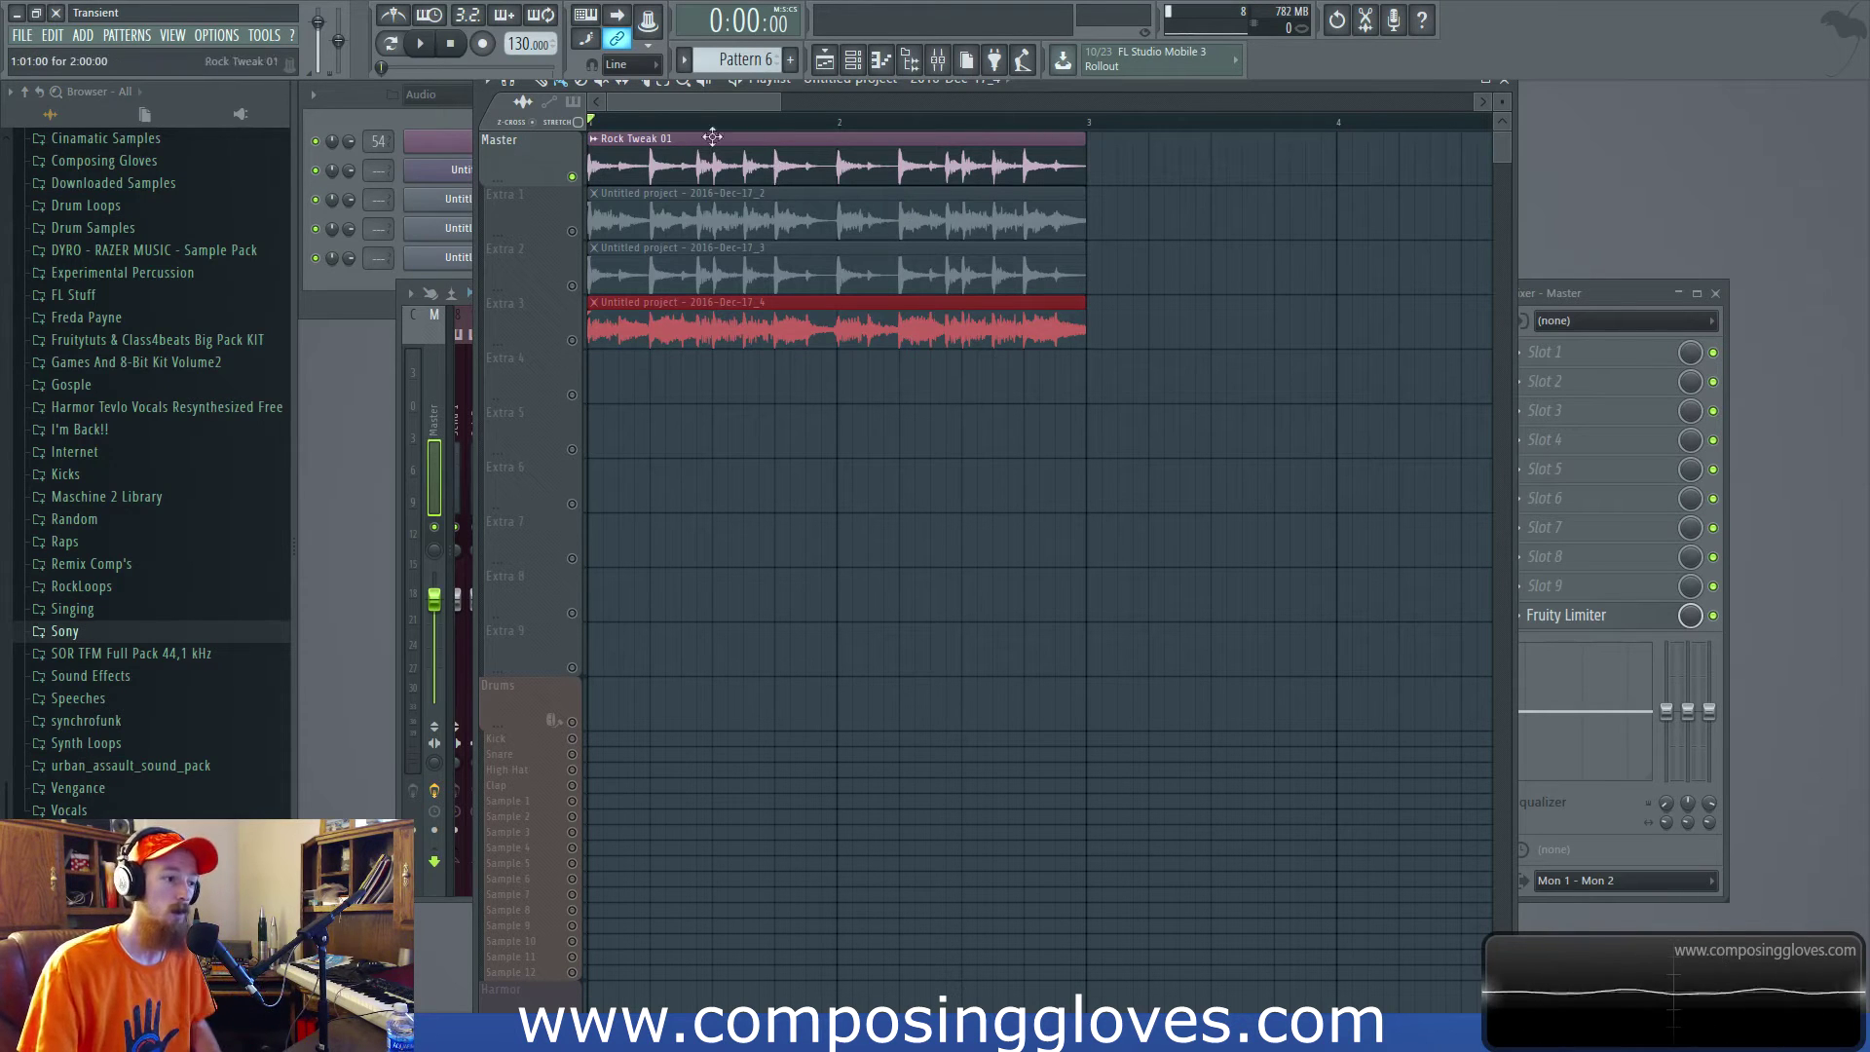
Solo the Extra 2 track, mark a range along its clip, and play it.
right_click(574, 286)
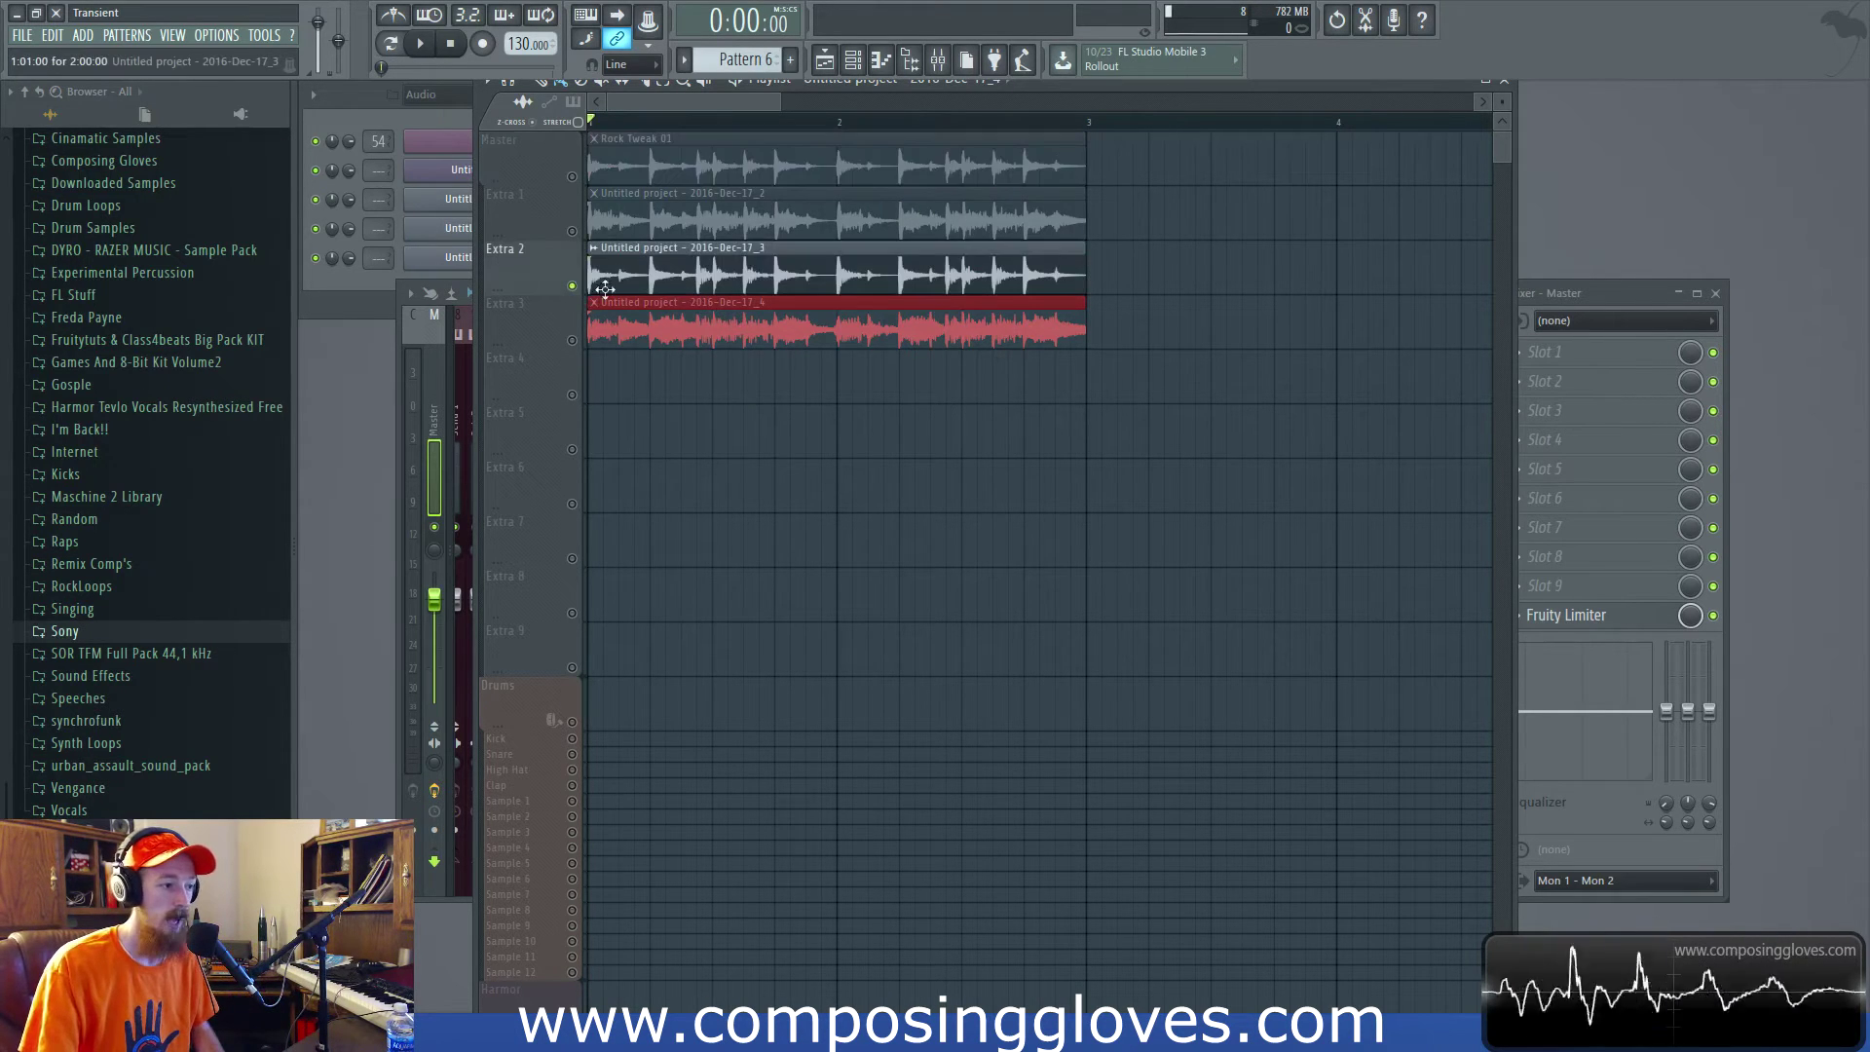
scroll(623, 292, "up", 4)
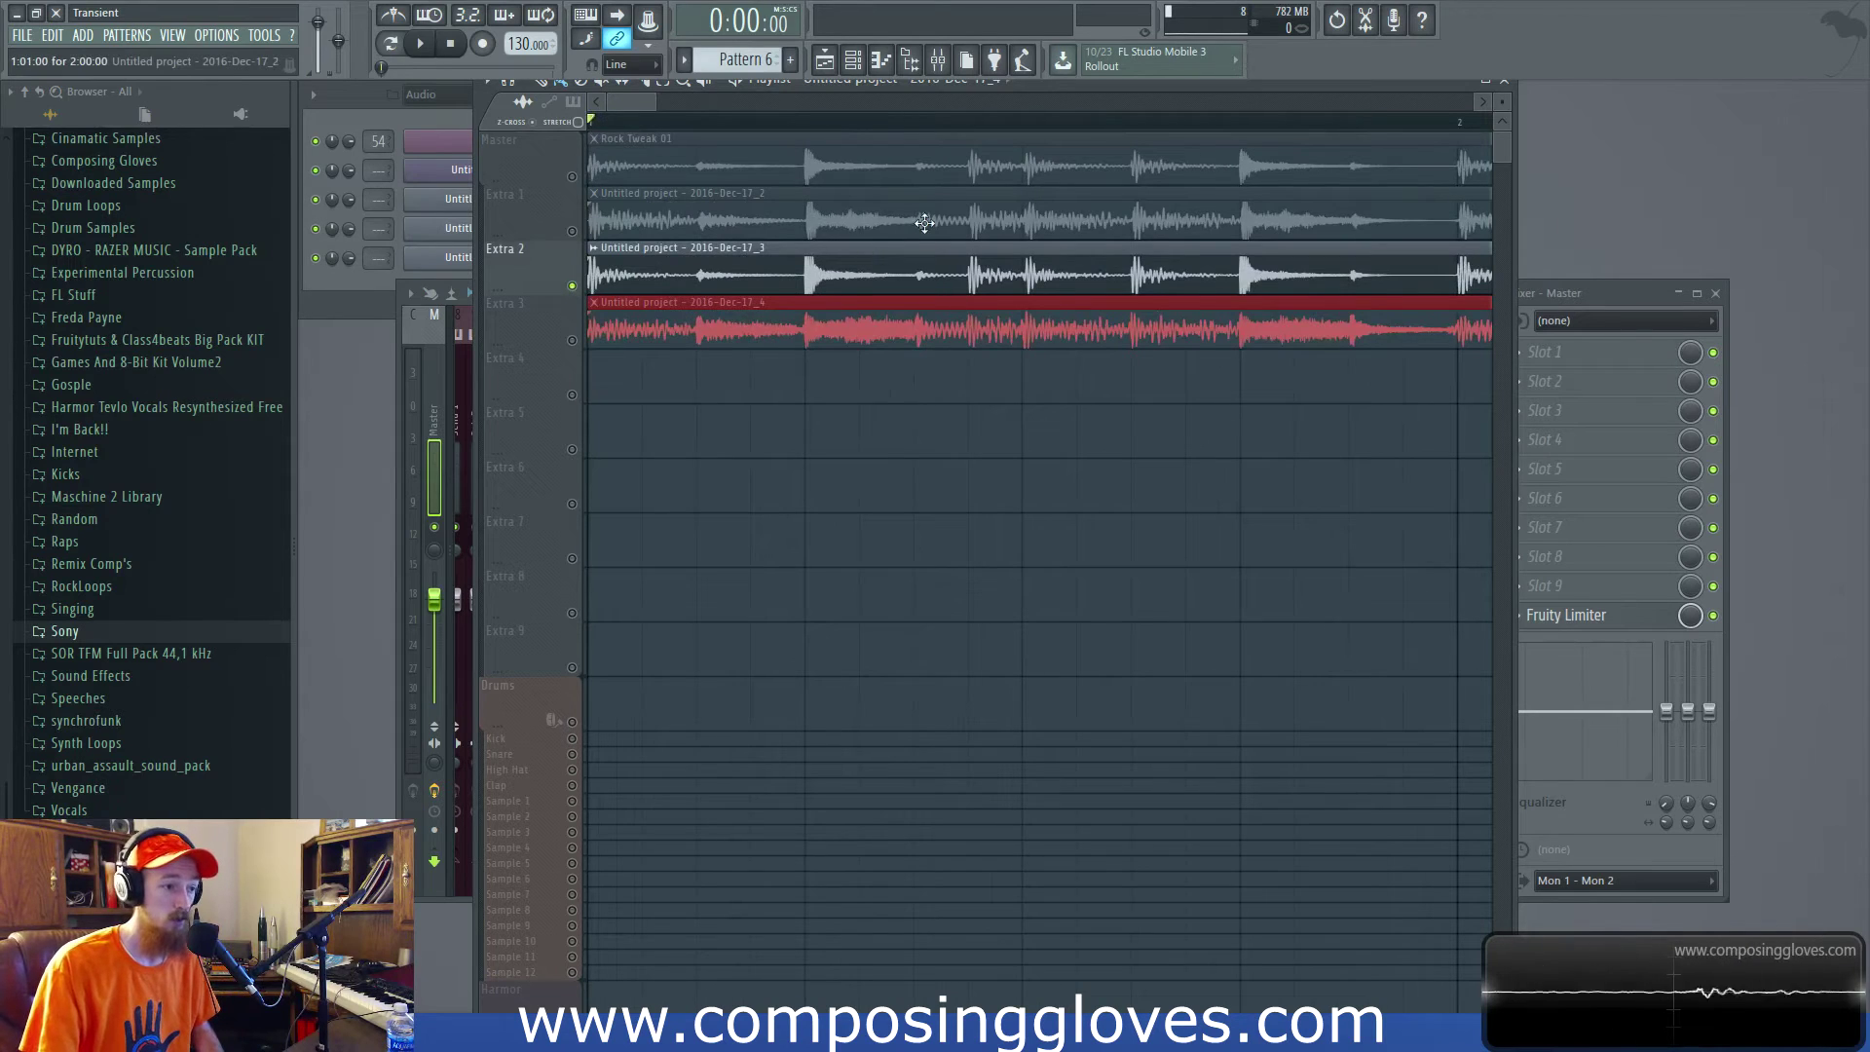
left_click_drag(803, 280, 1480, 284)
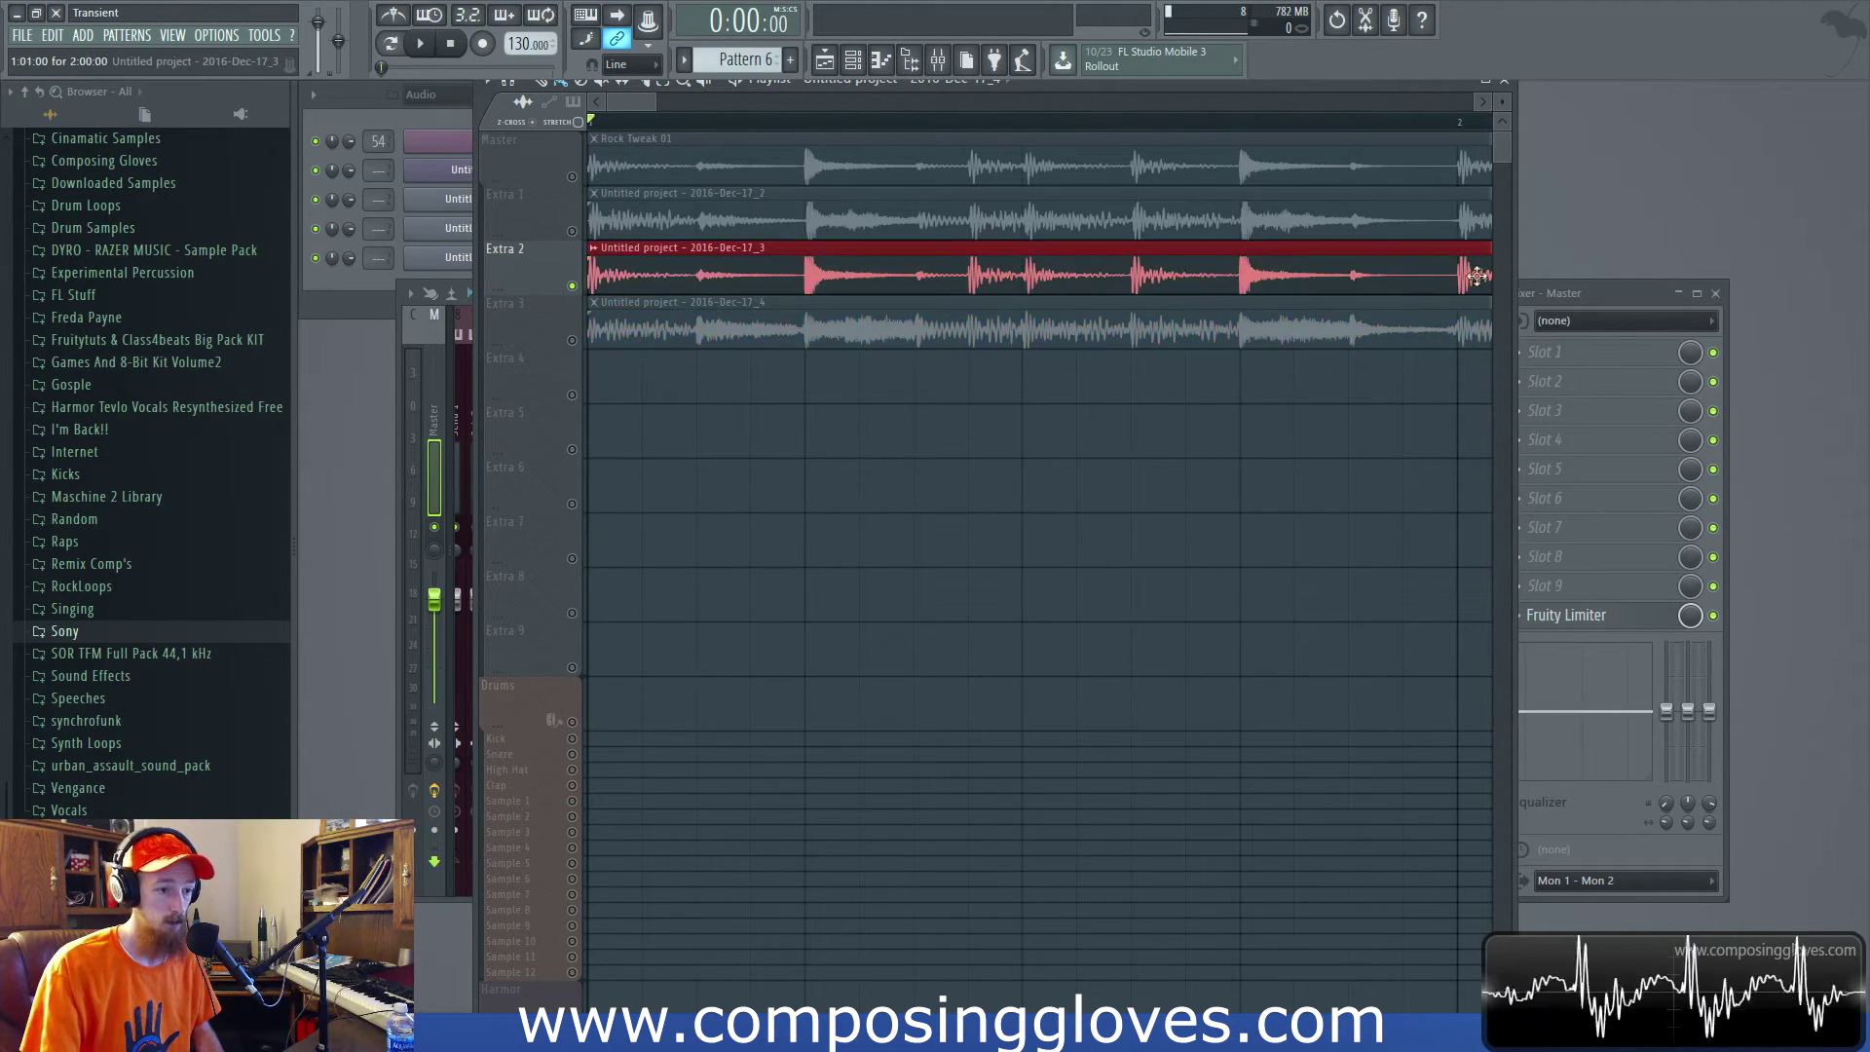
scroll(1266, 289, "up", 3)
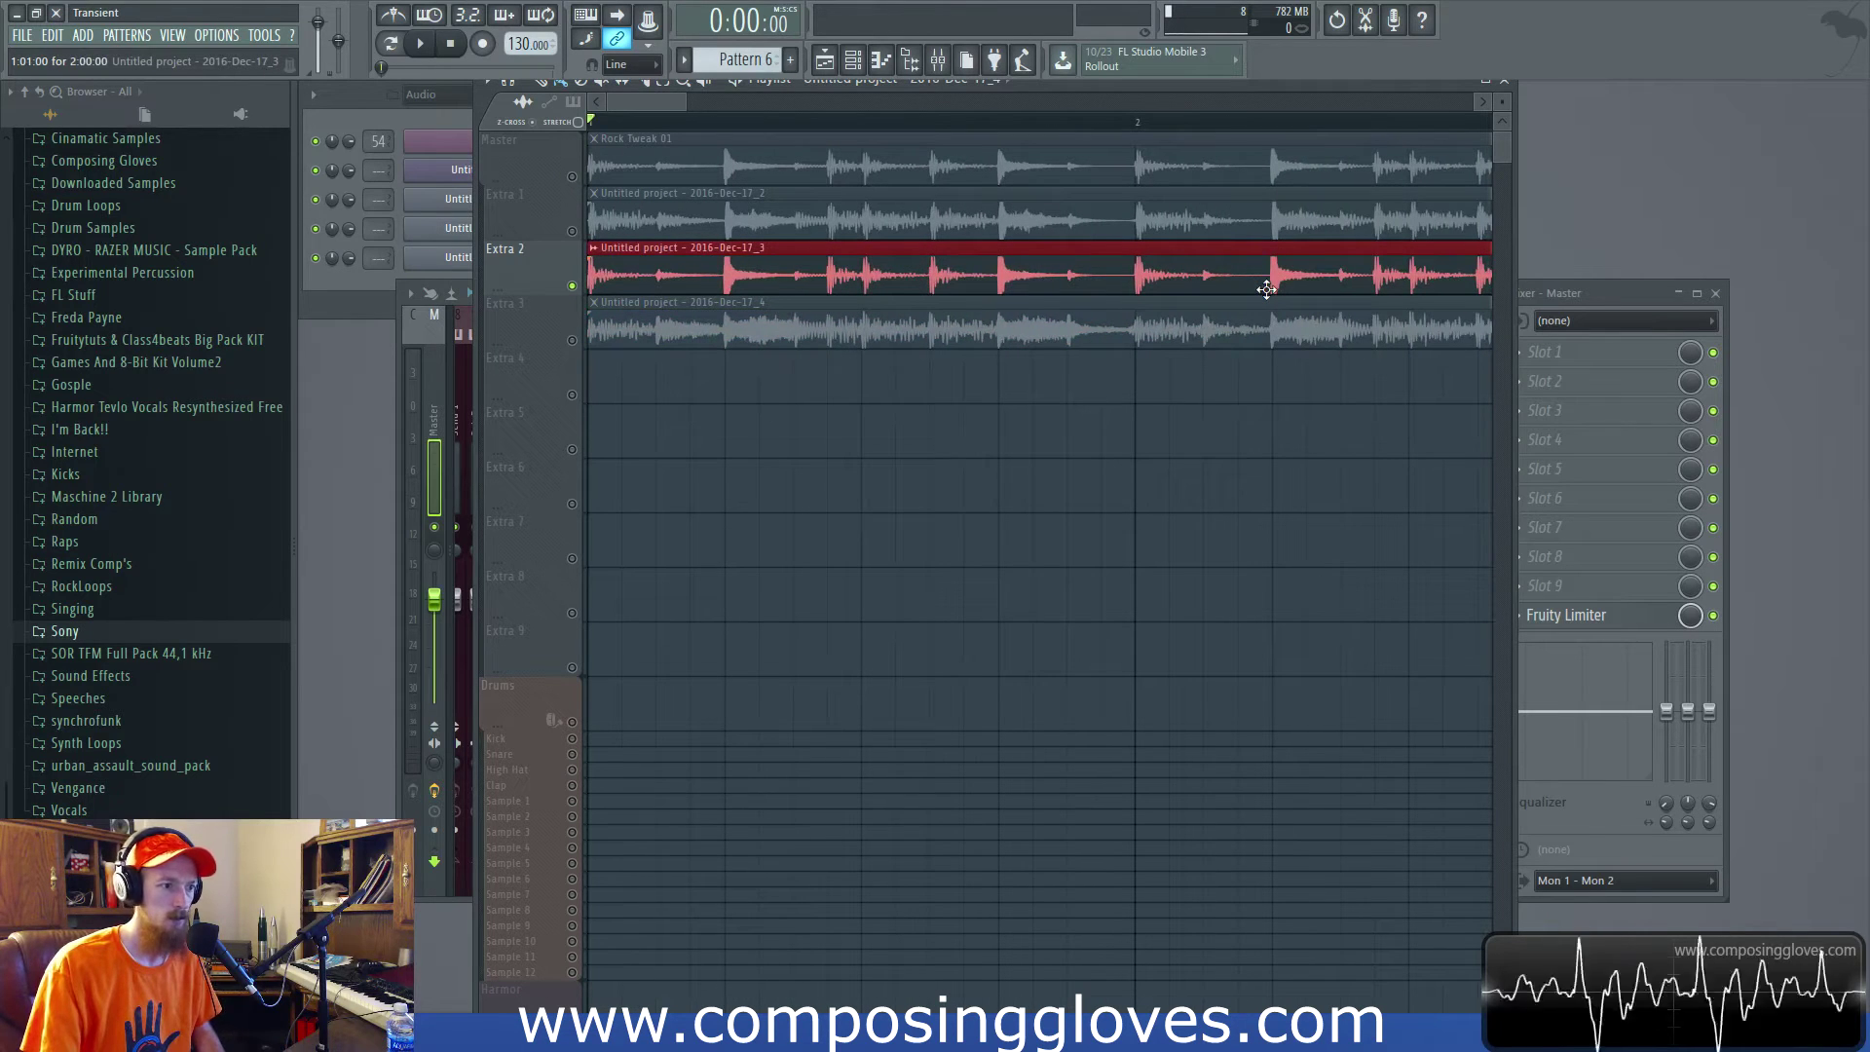
scroll(968, 280, "down", 2)
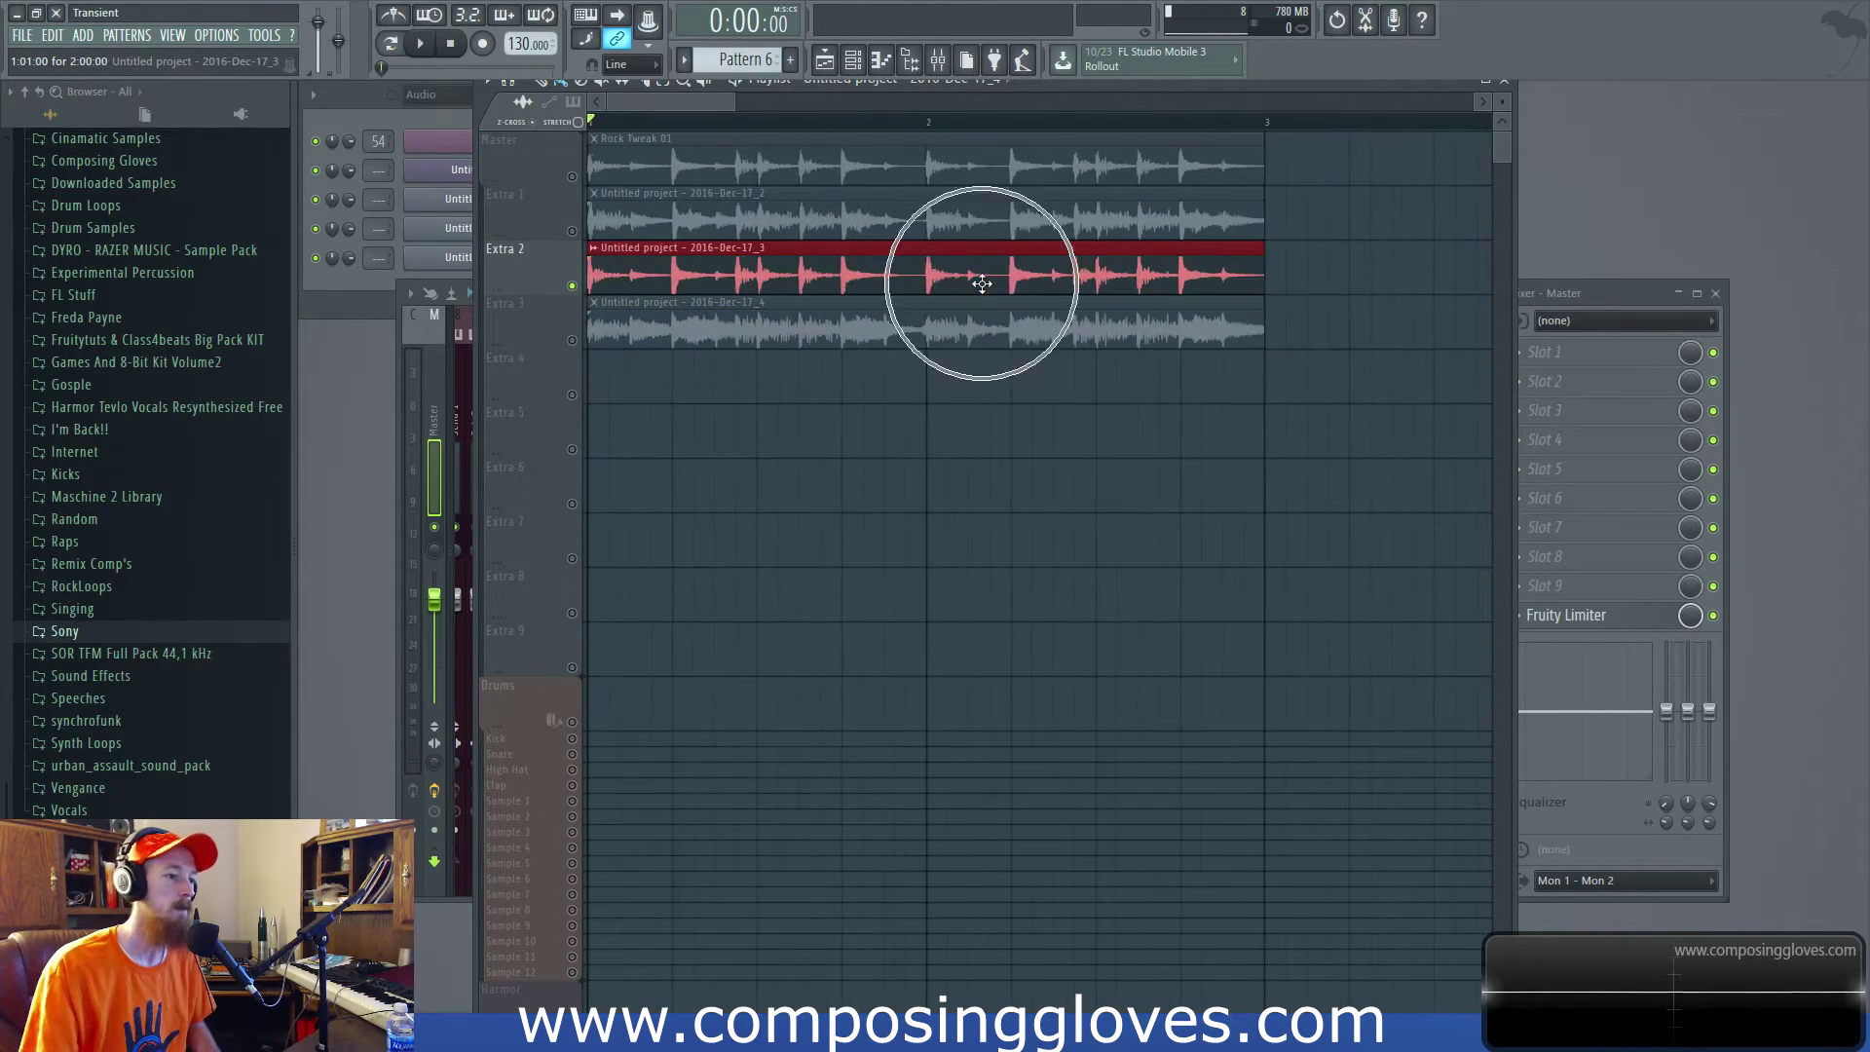
key("space")
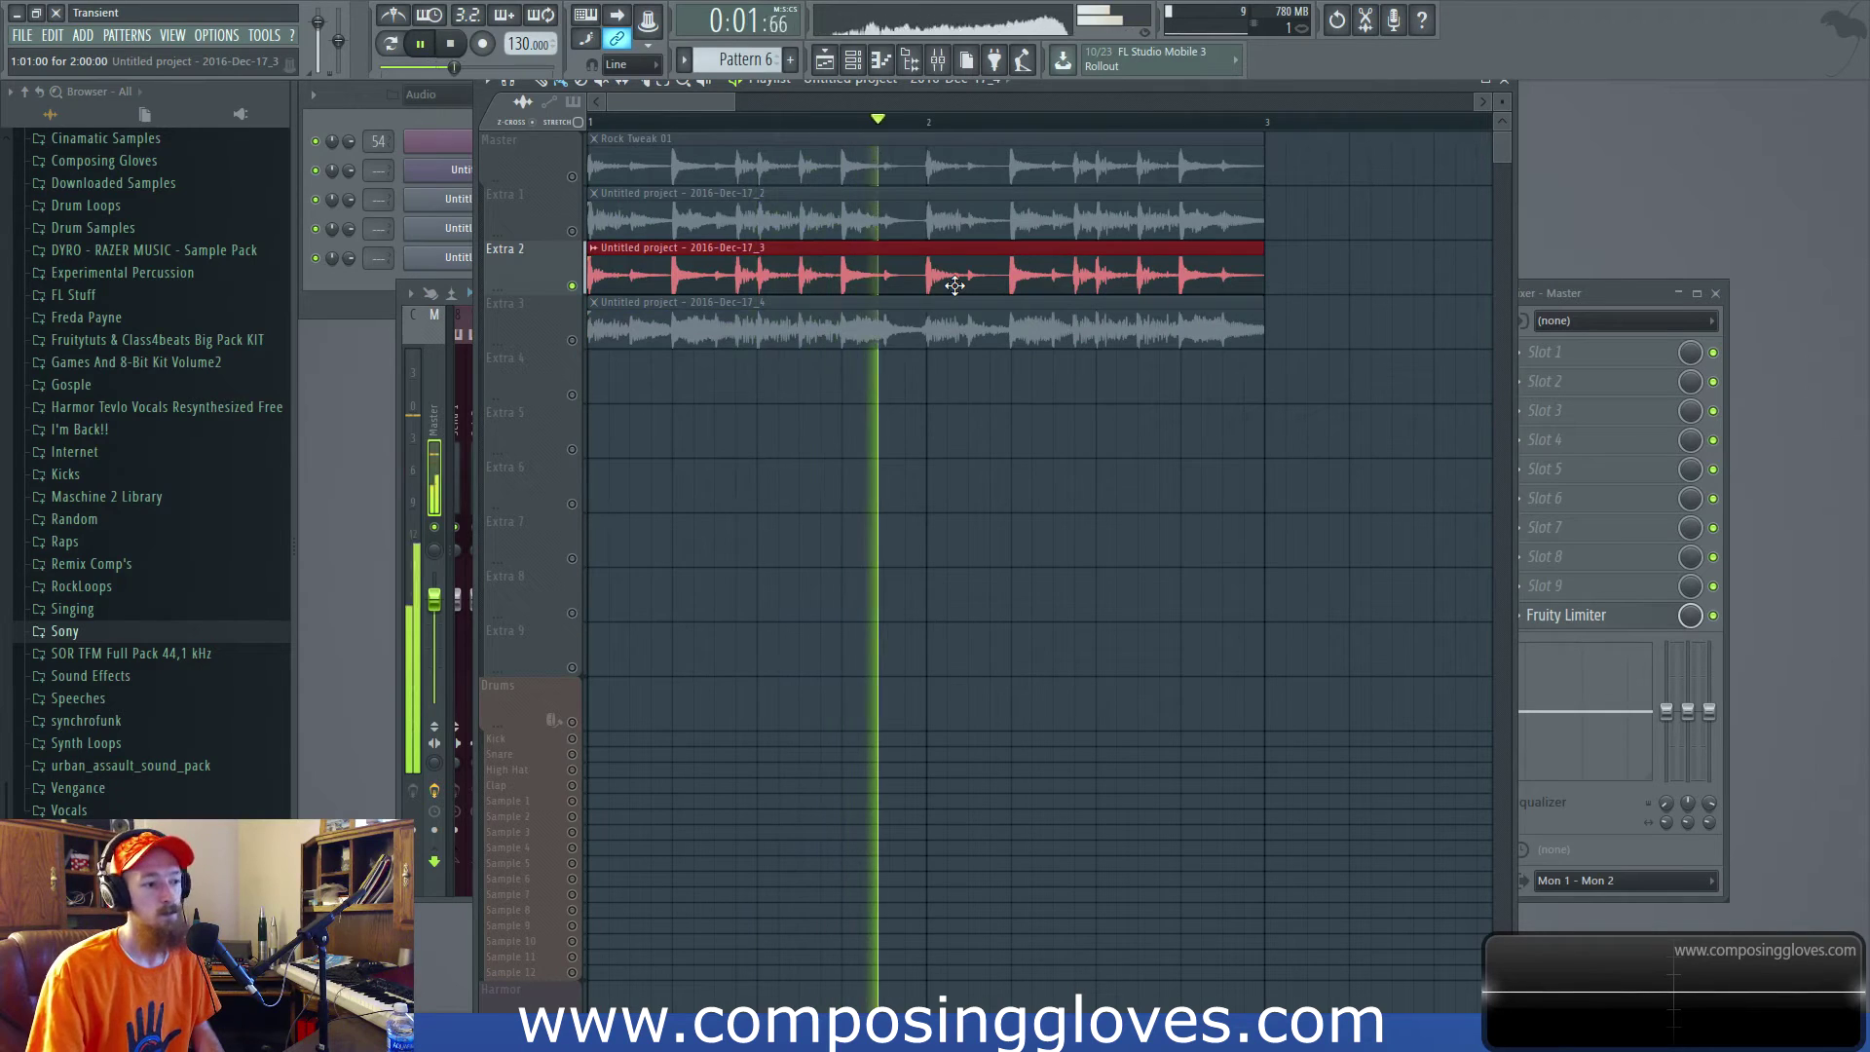
key("space")
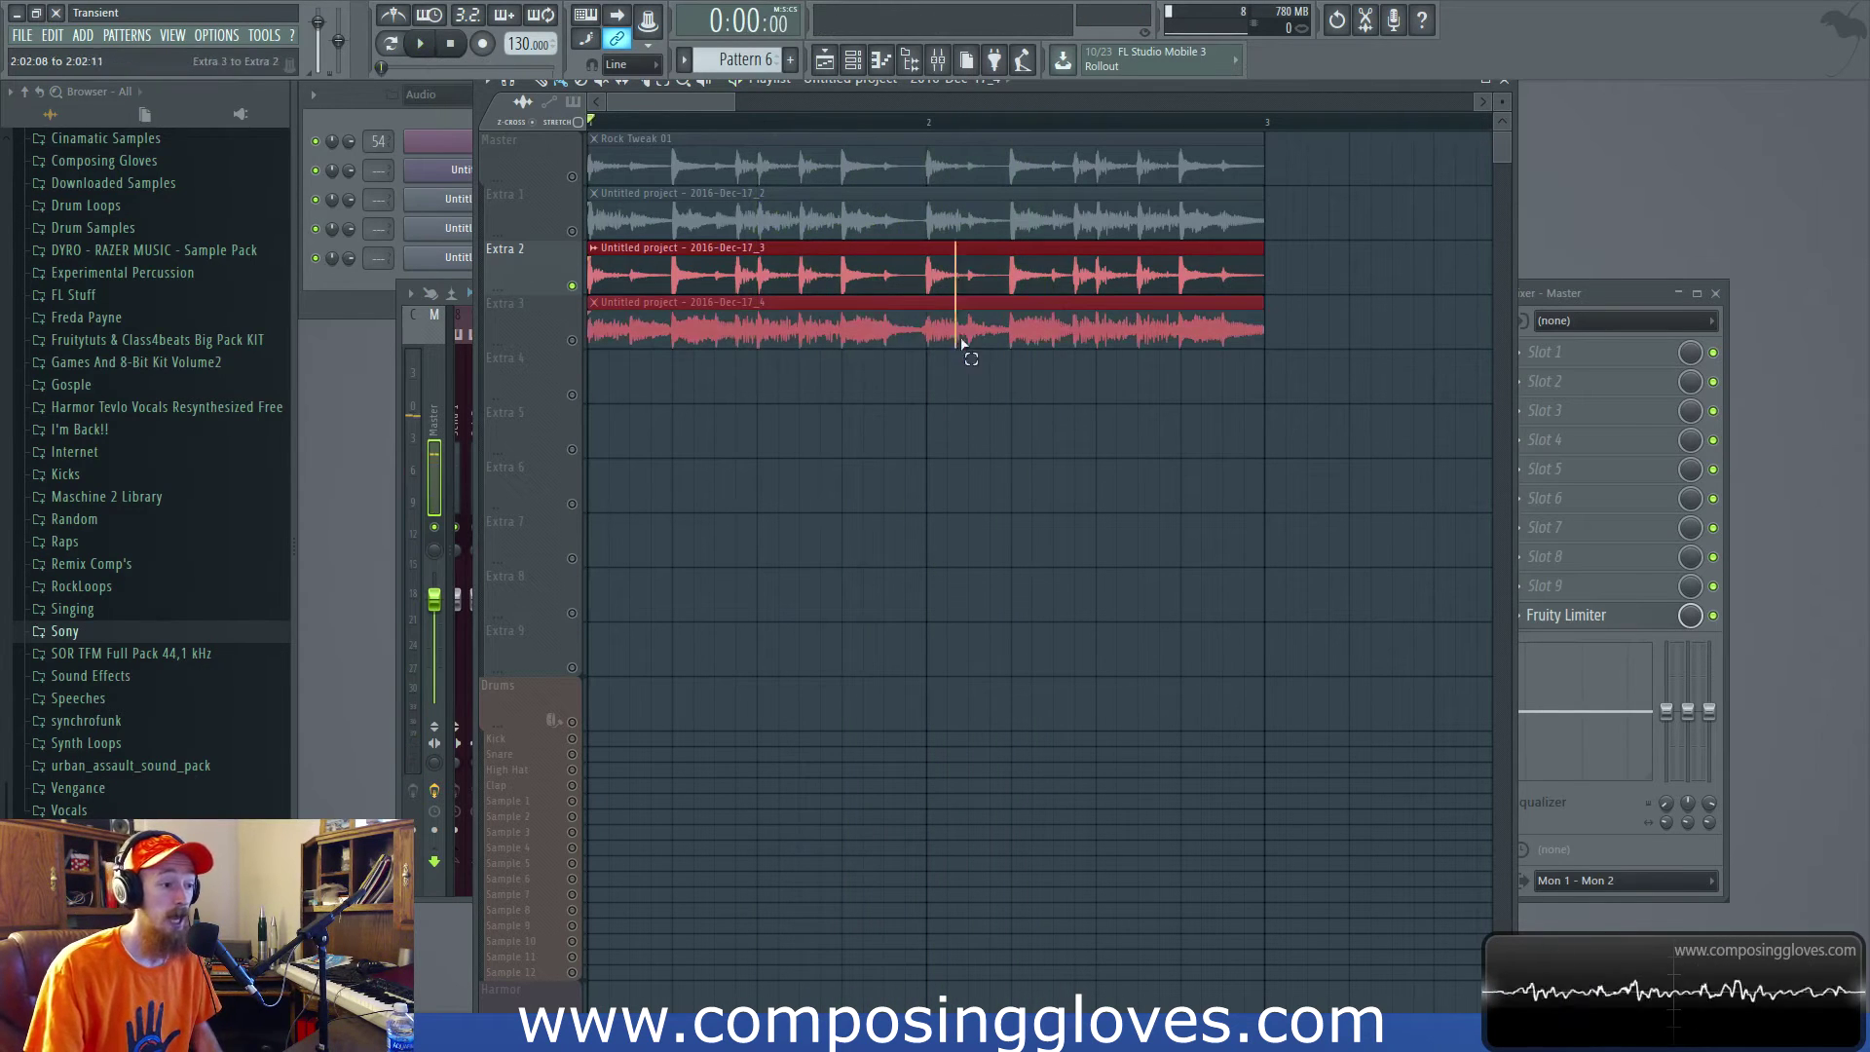
left_click(964, 341, "ctrl")
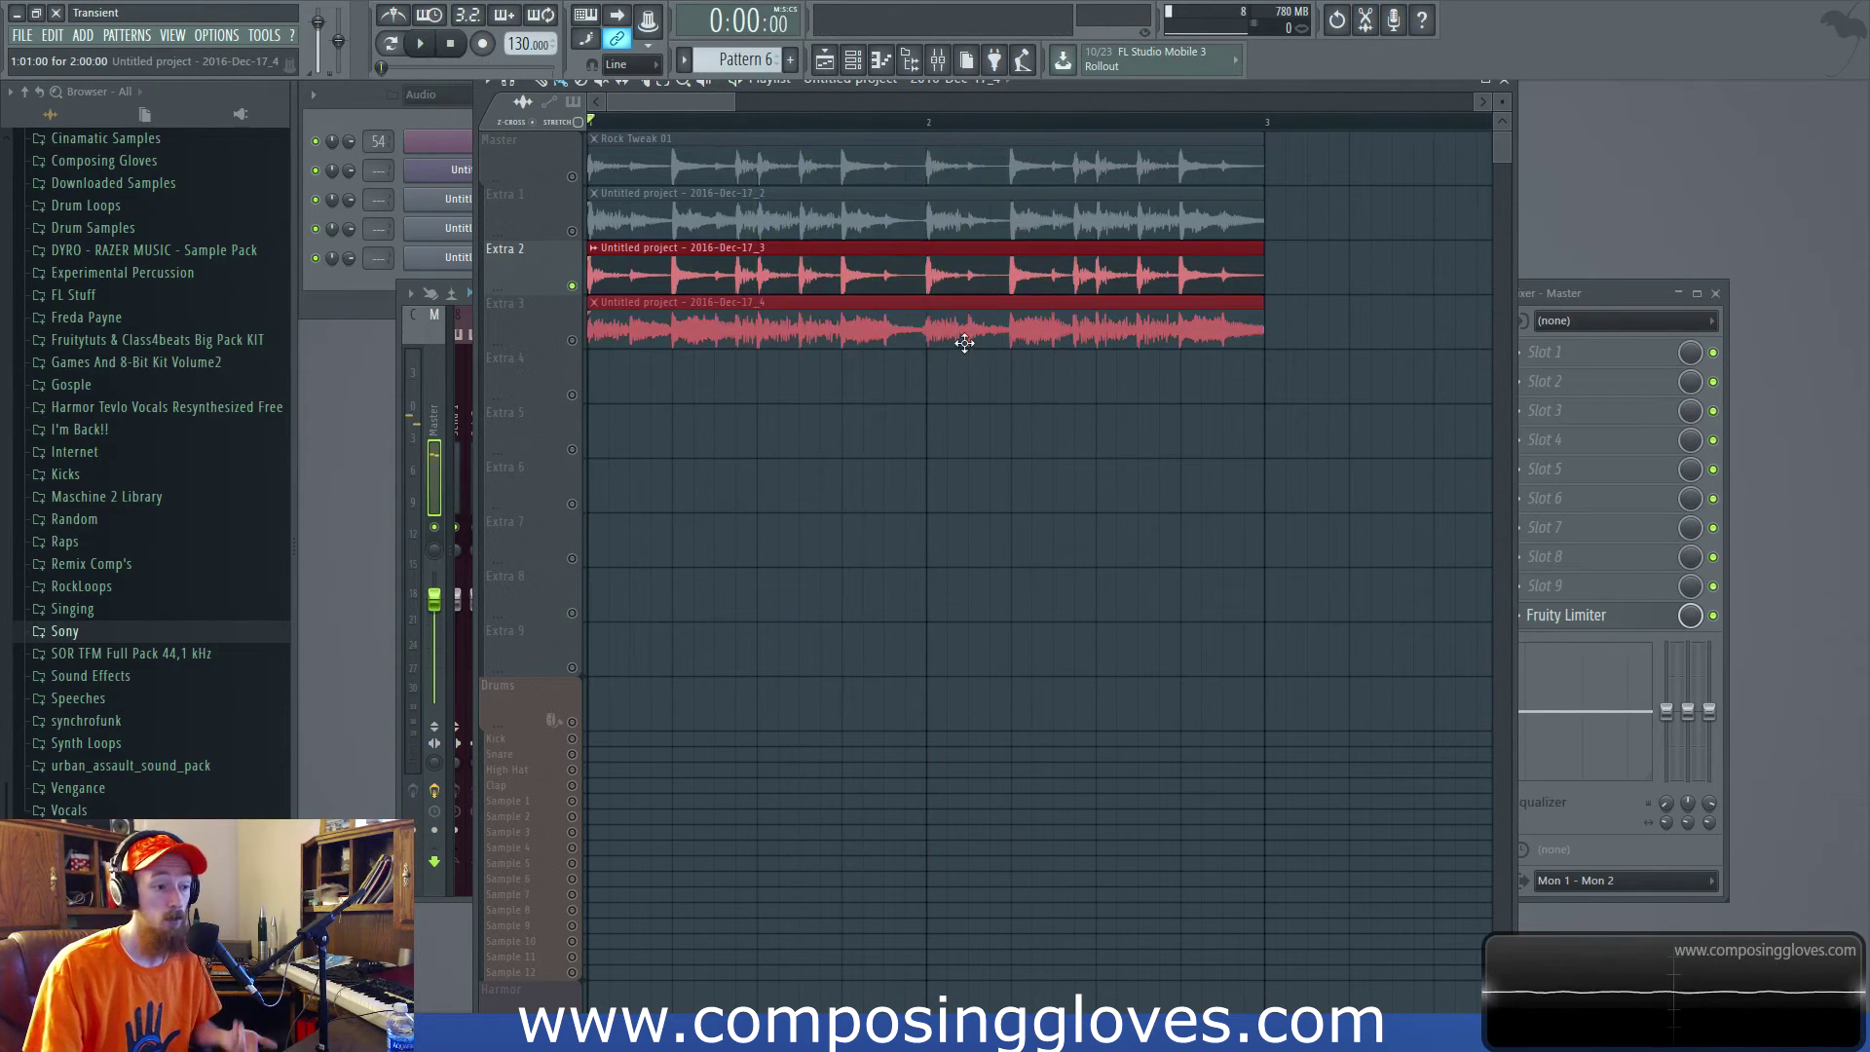
left_click(977, 283)
key("space")
Solo the Master track's Rock Tweak 01, then Extra 2 again, playing each.
key("space")
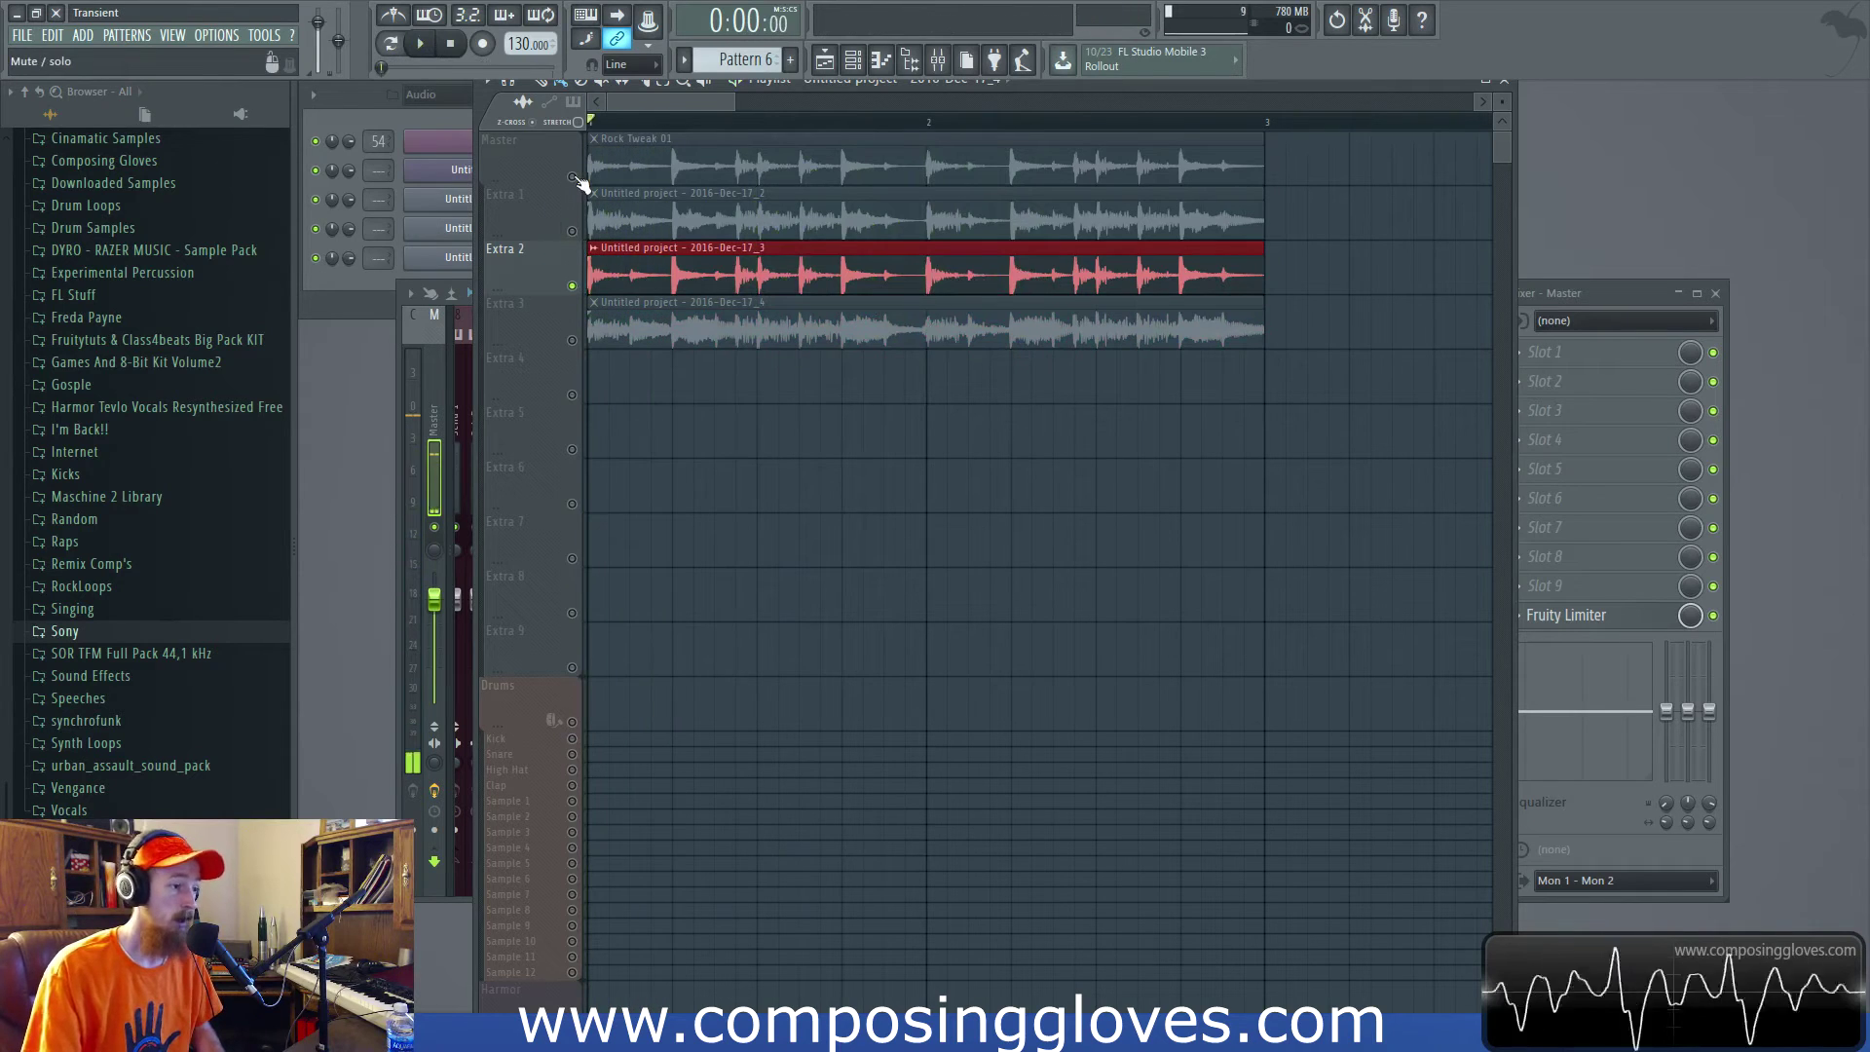
right_click(572, 176)
key("space")
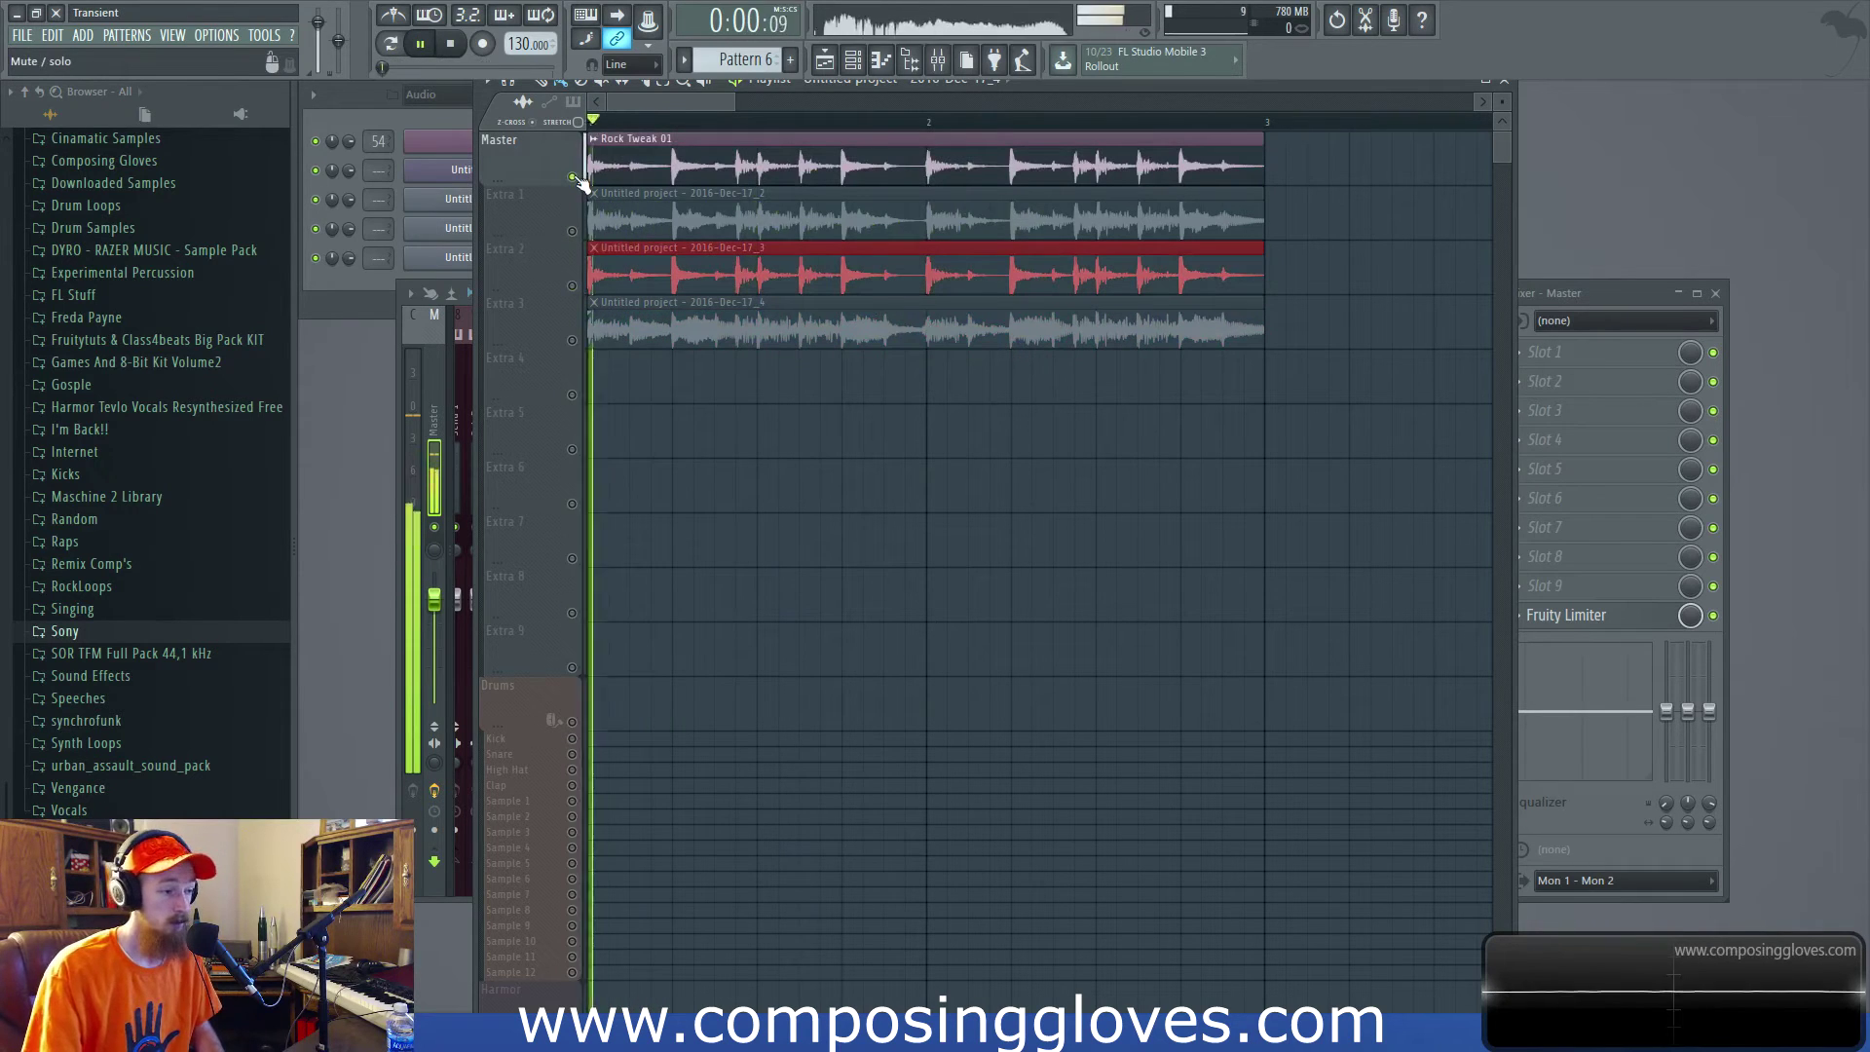
right_click(572, 287)
key("space")
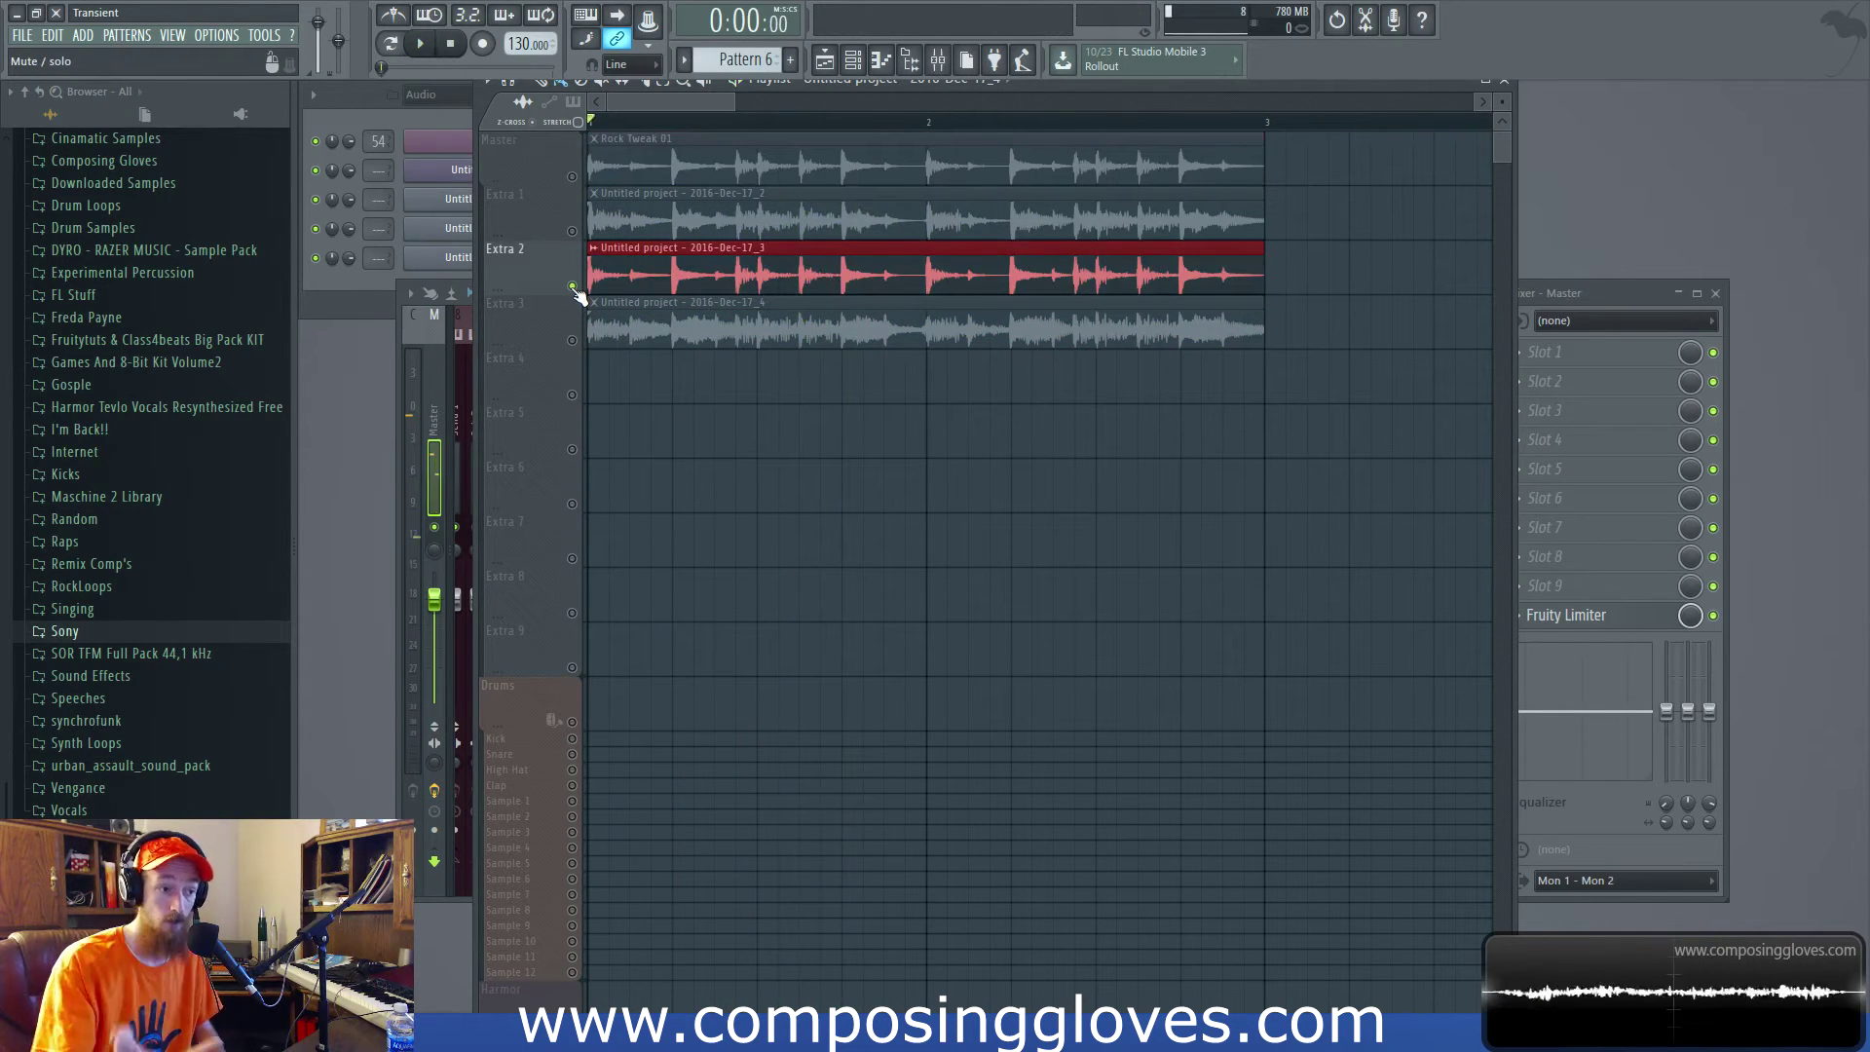
key("space")
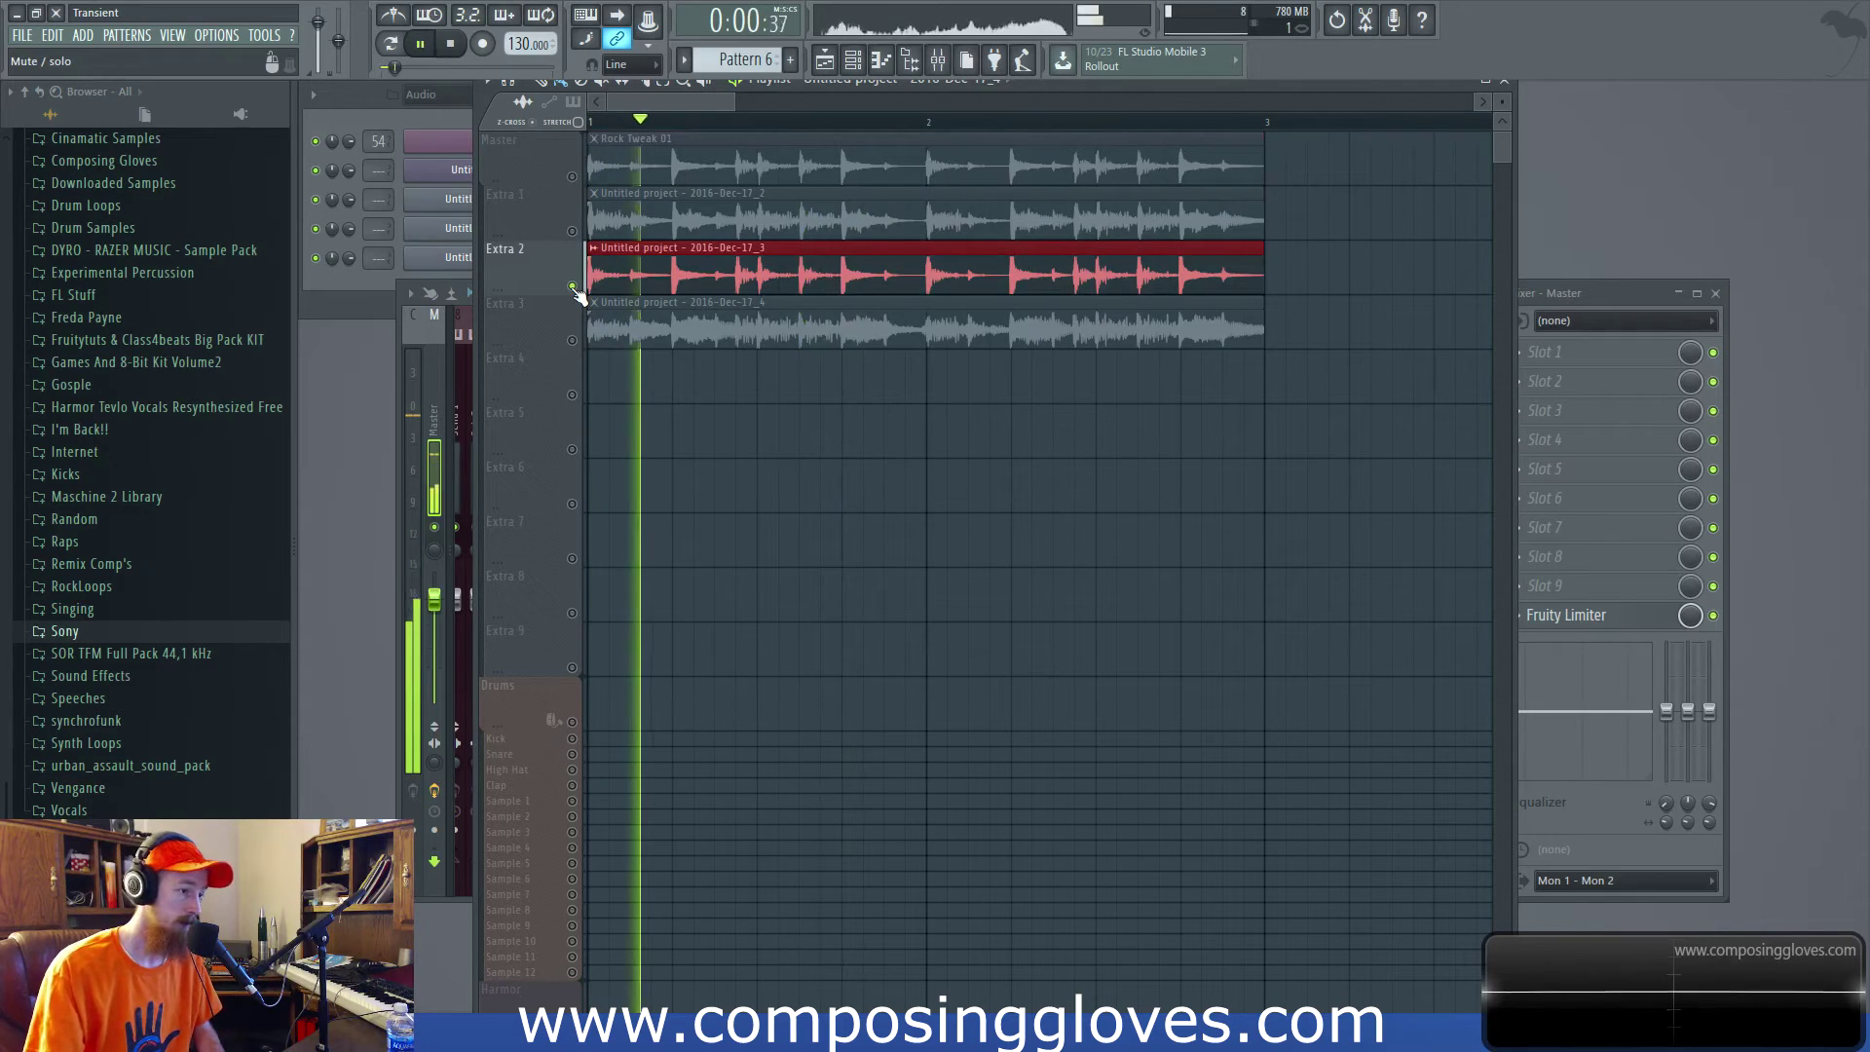
key("space")
Solo and play Extra 1, then finish with only Extra 3 soloed.
right_click(571, 232)
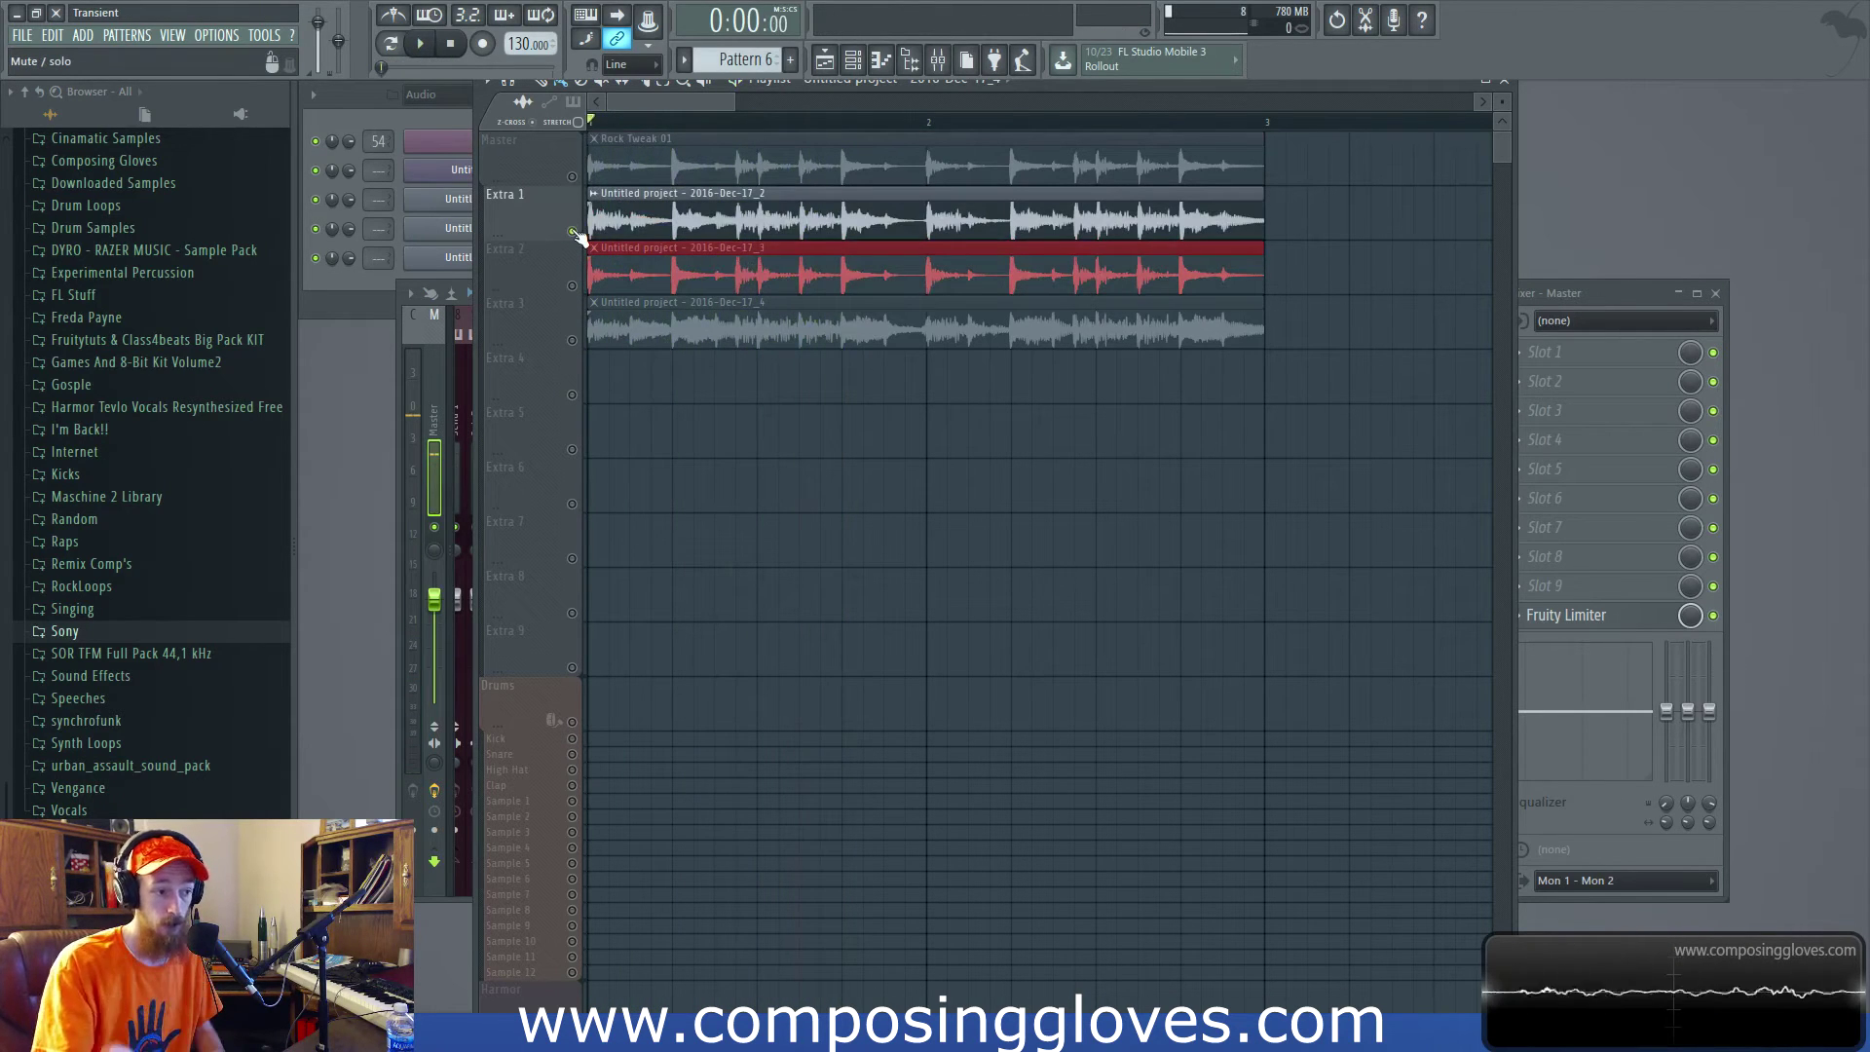
key("space")
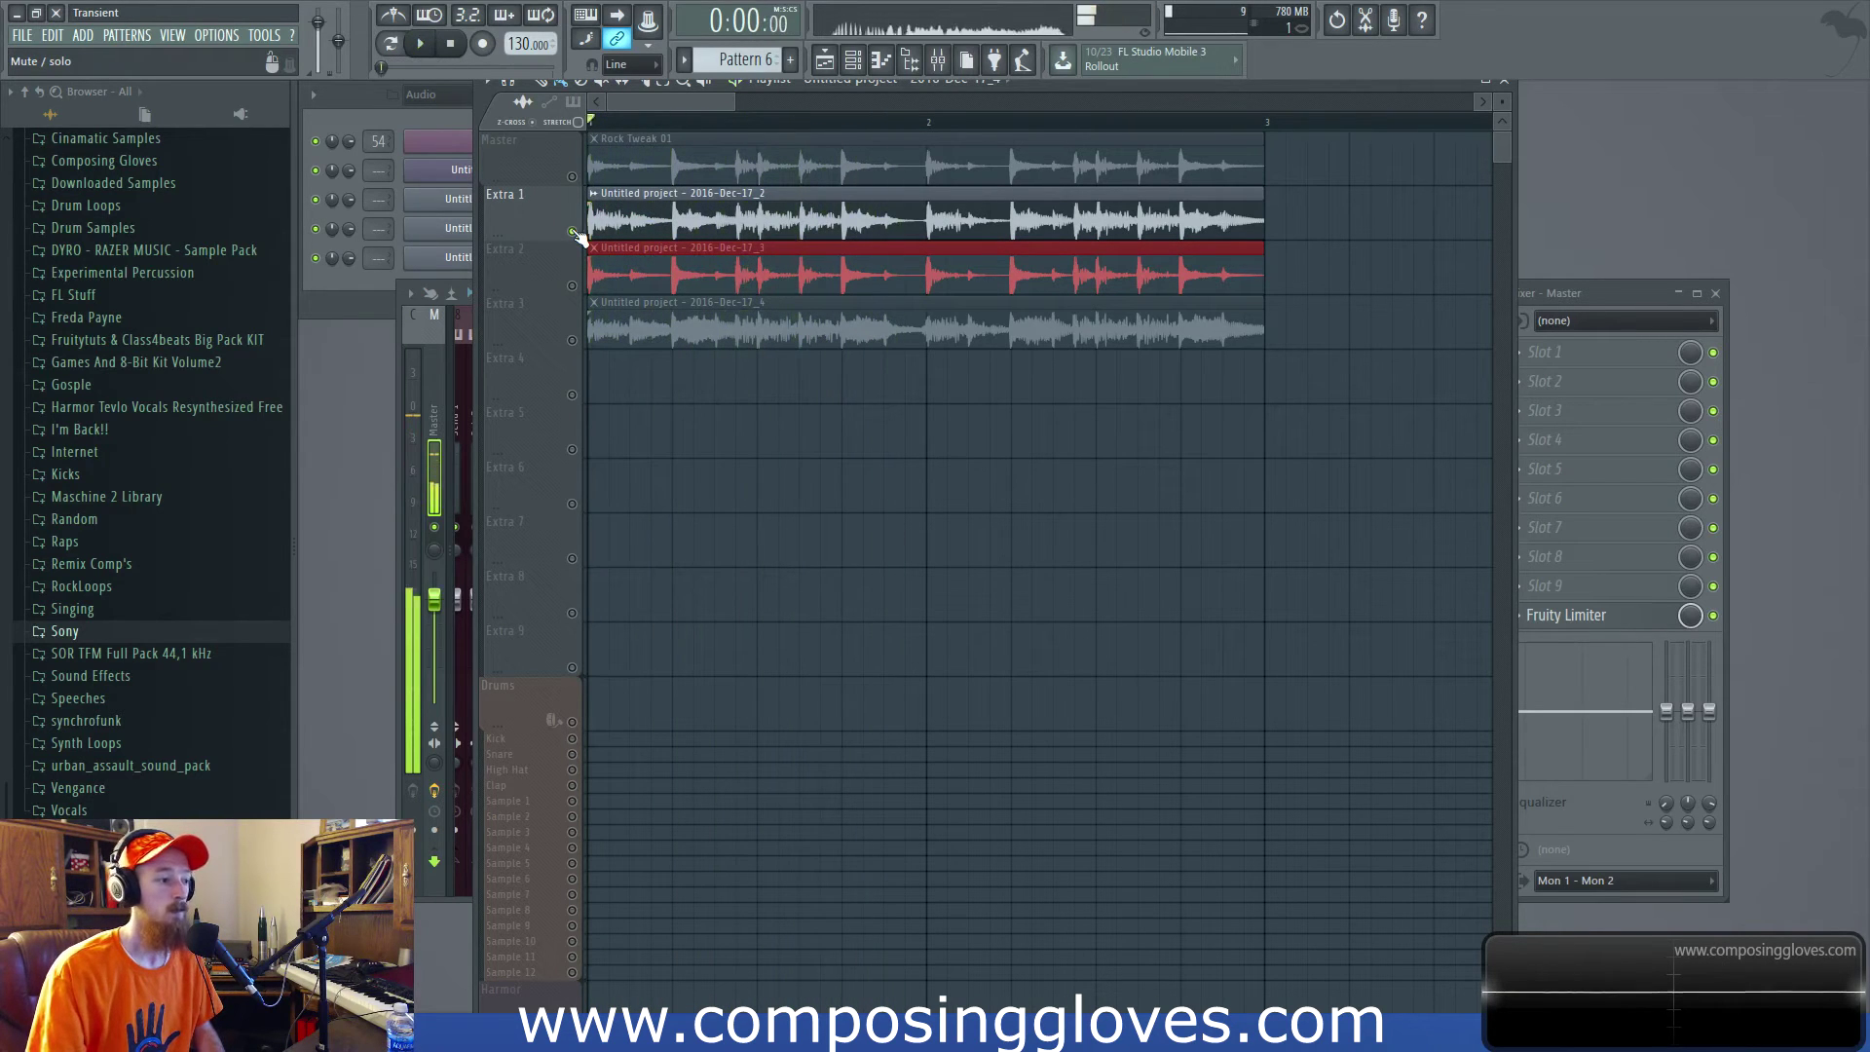
right_click(571, 339)
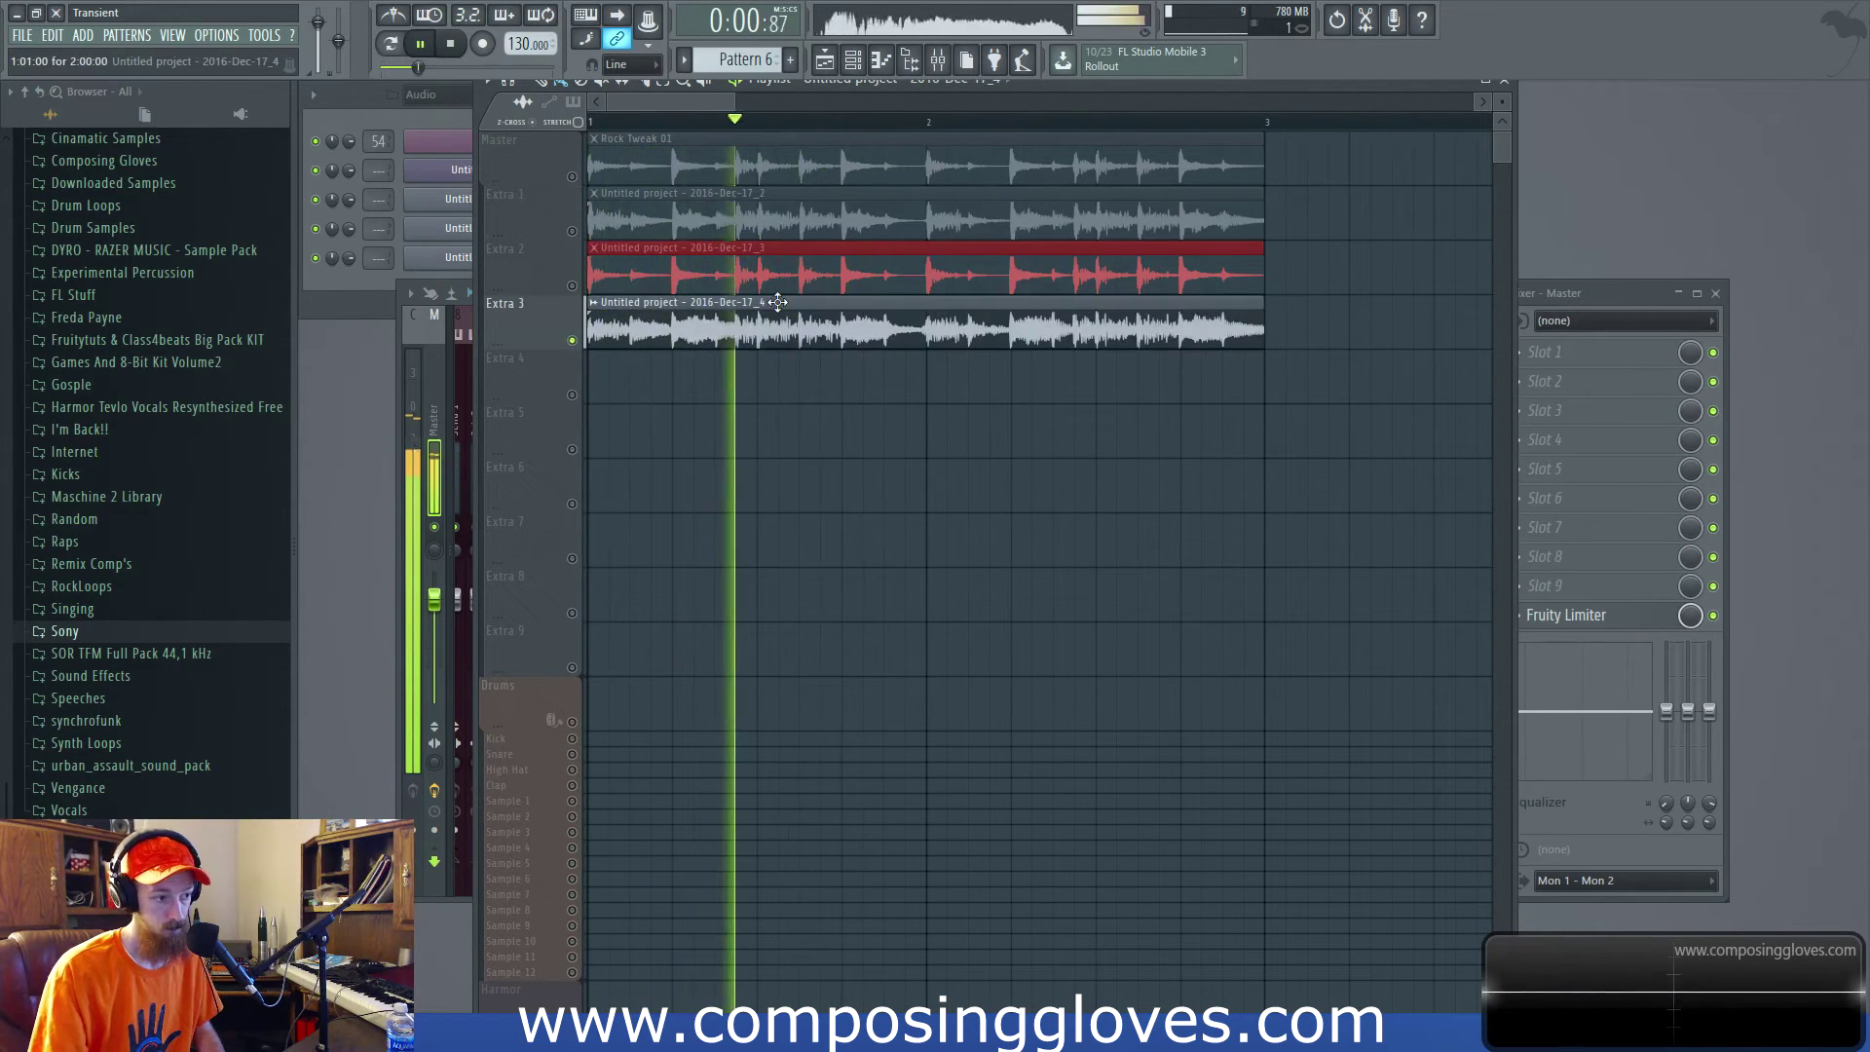
key("space")
scroll(777, 302, "down", 2)
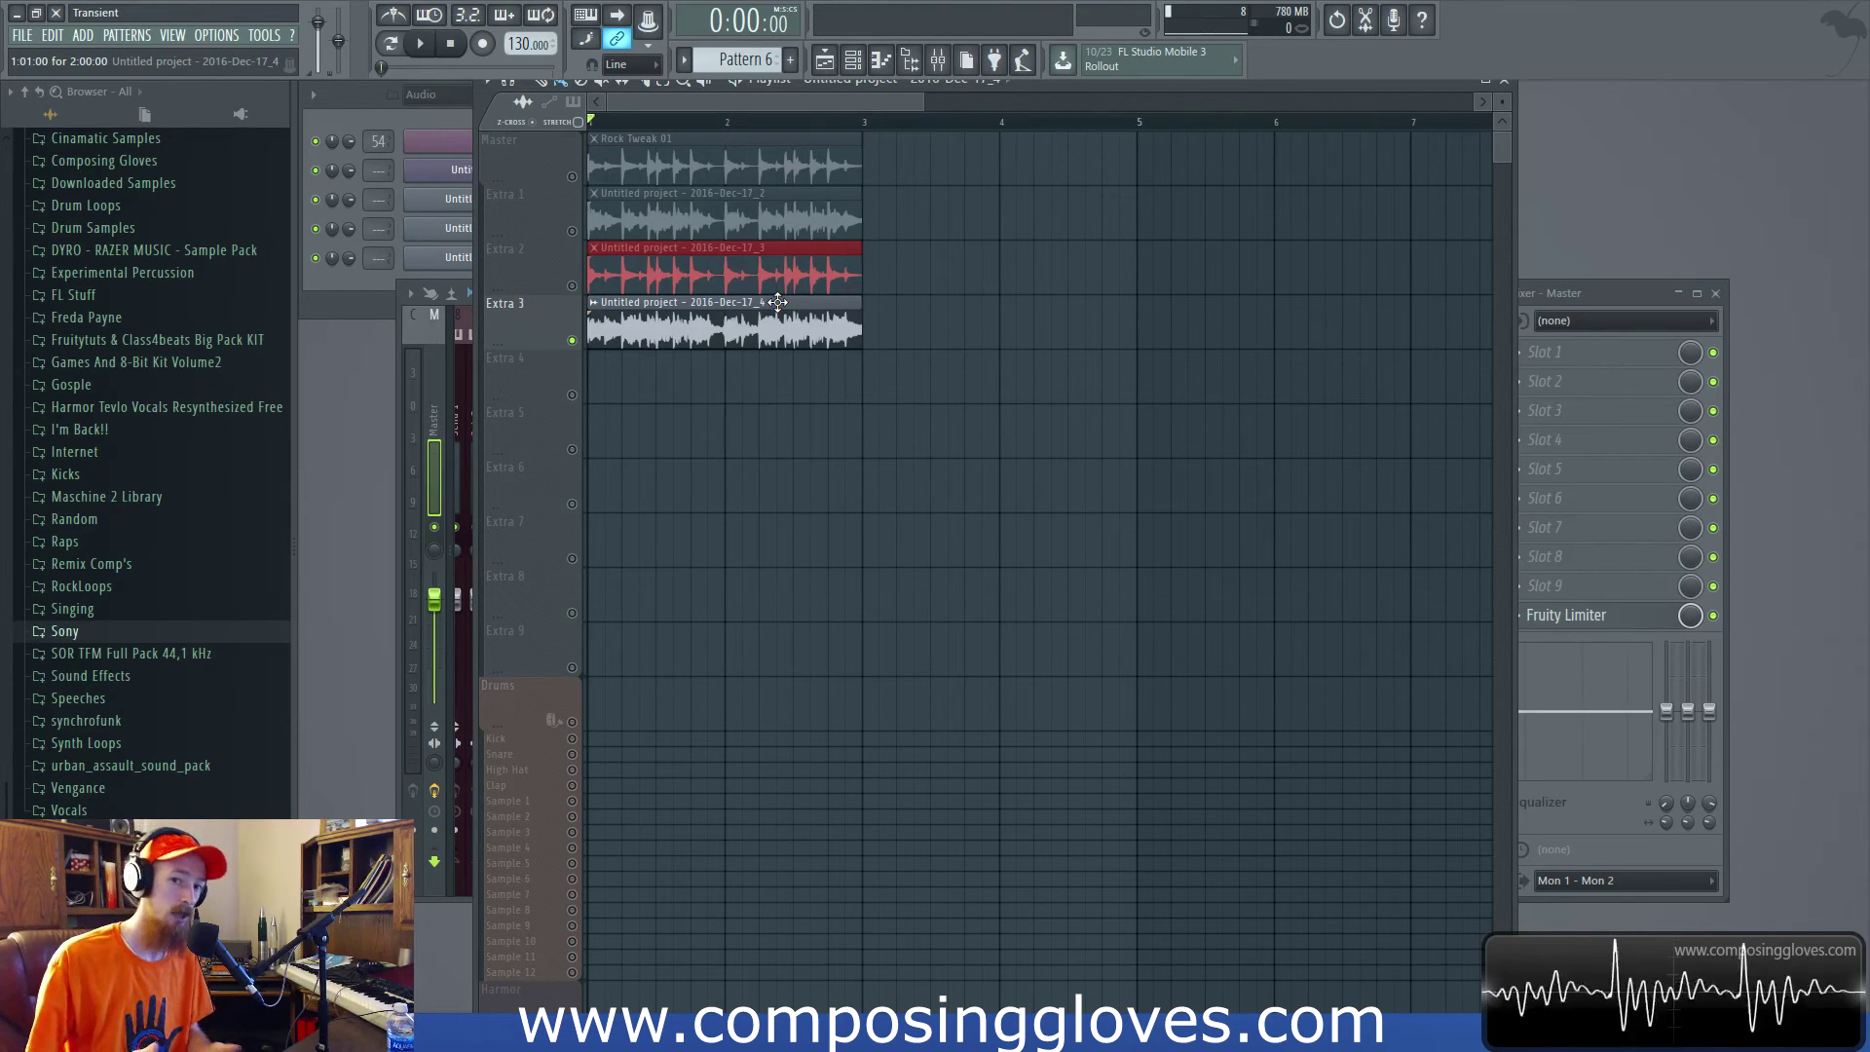
scroll(710, 250, "up", 3)
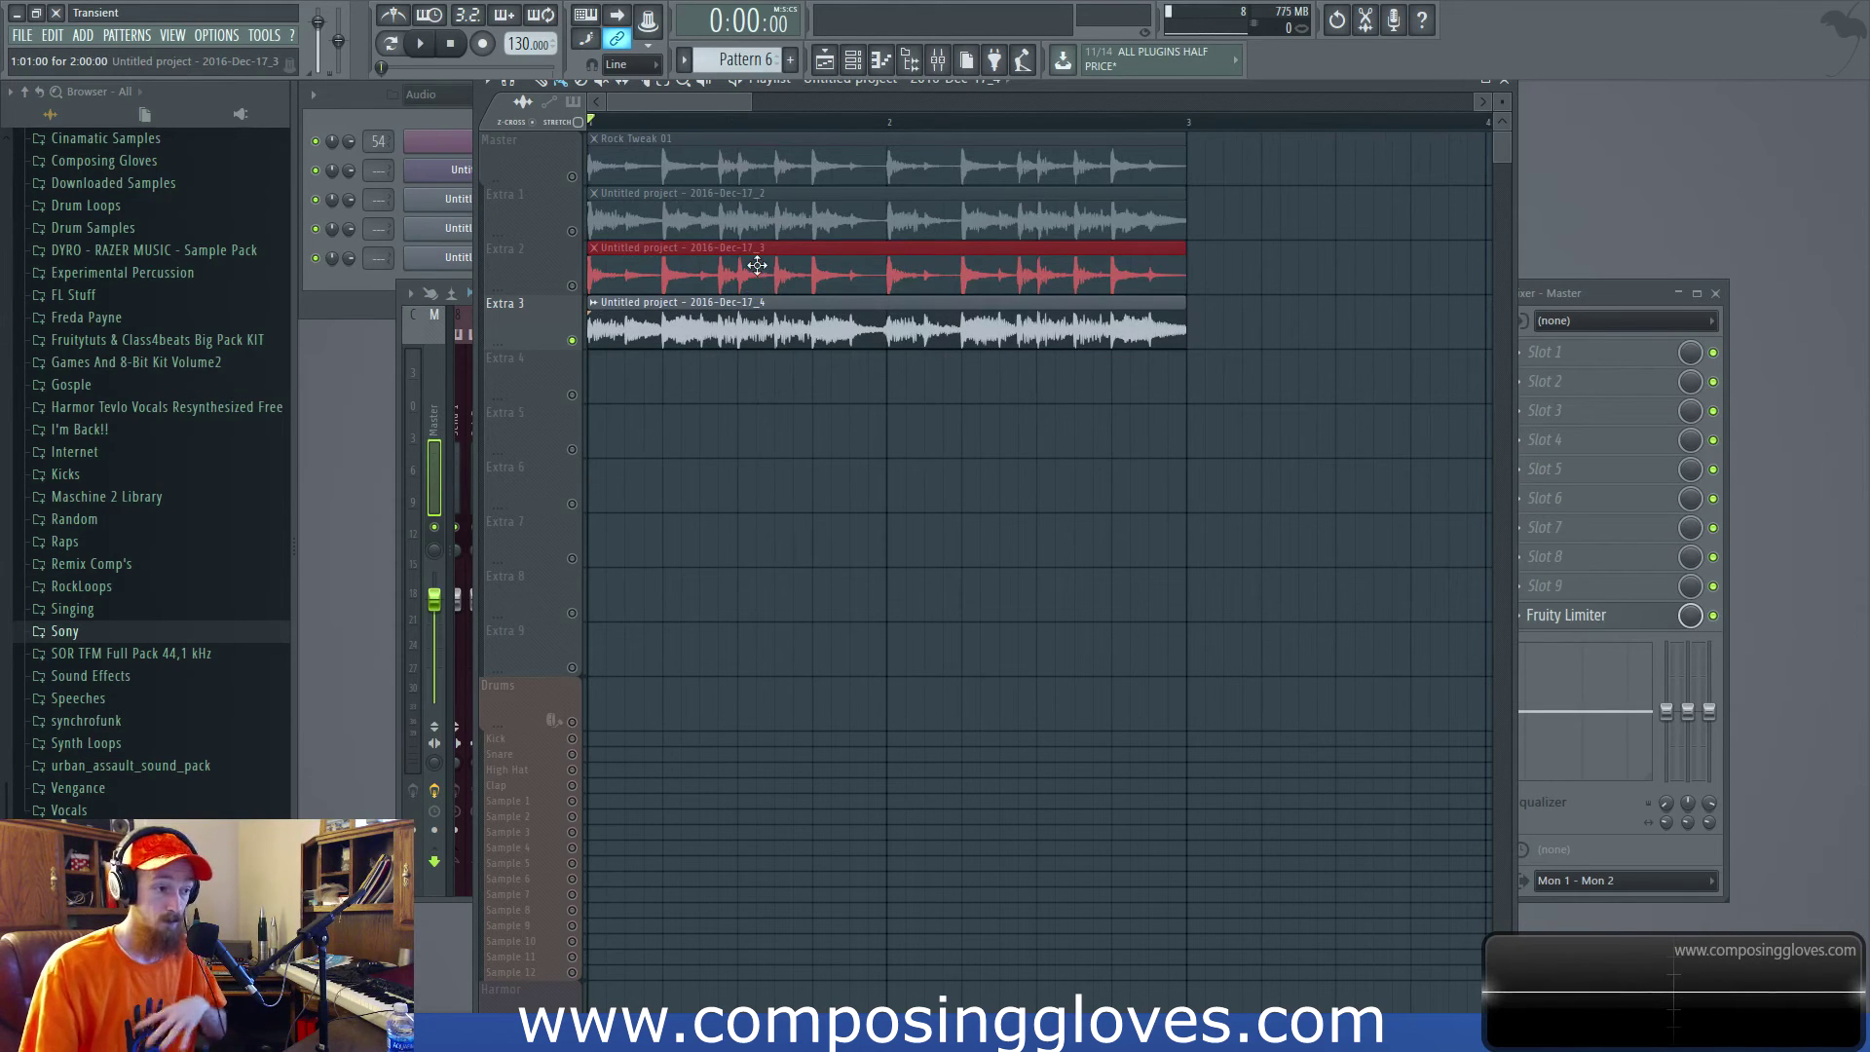
left_click(693, 168)
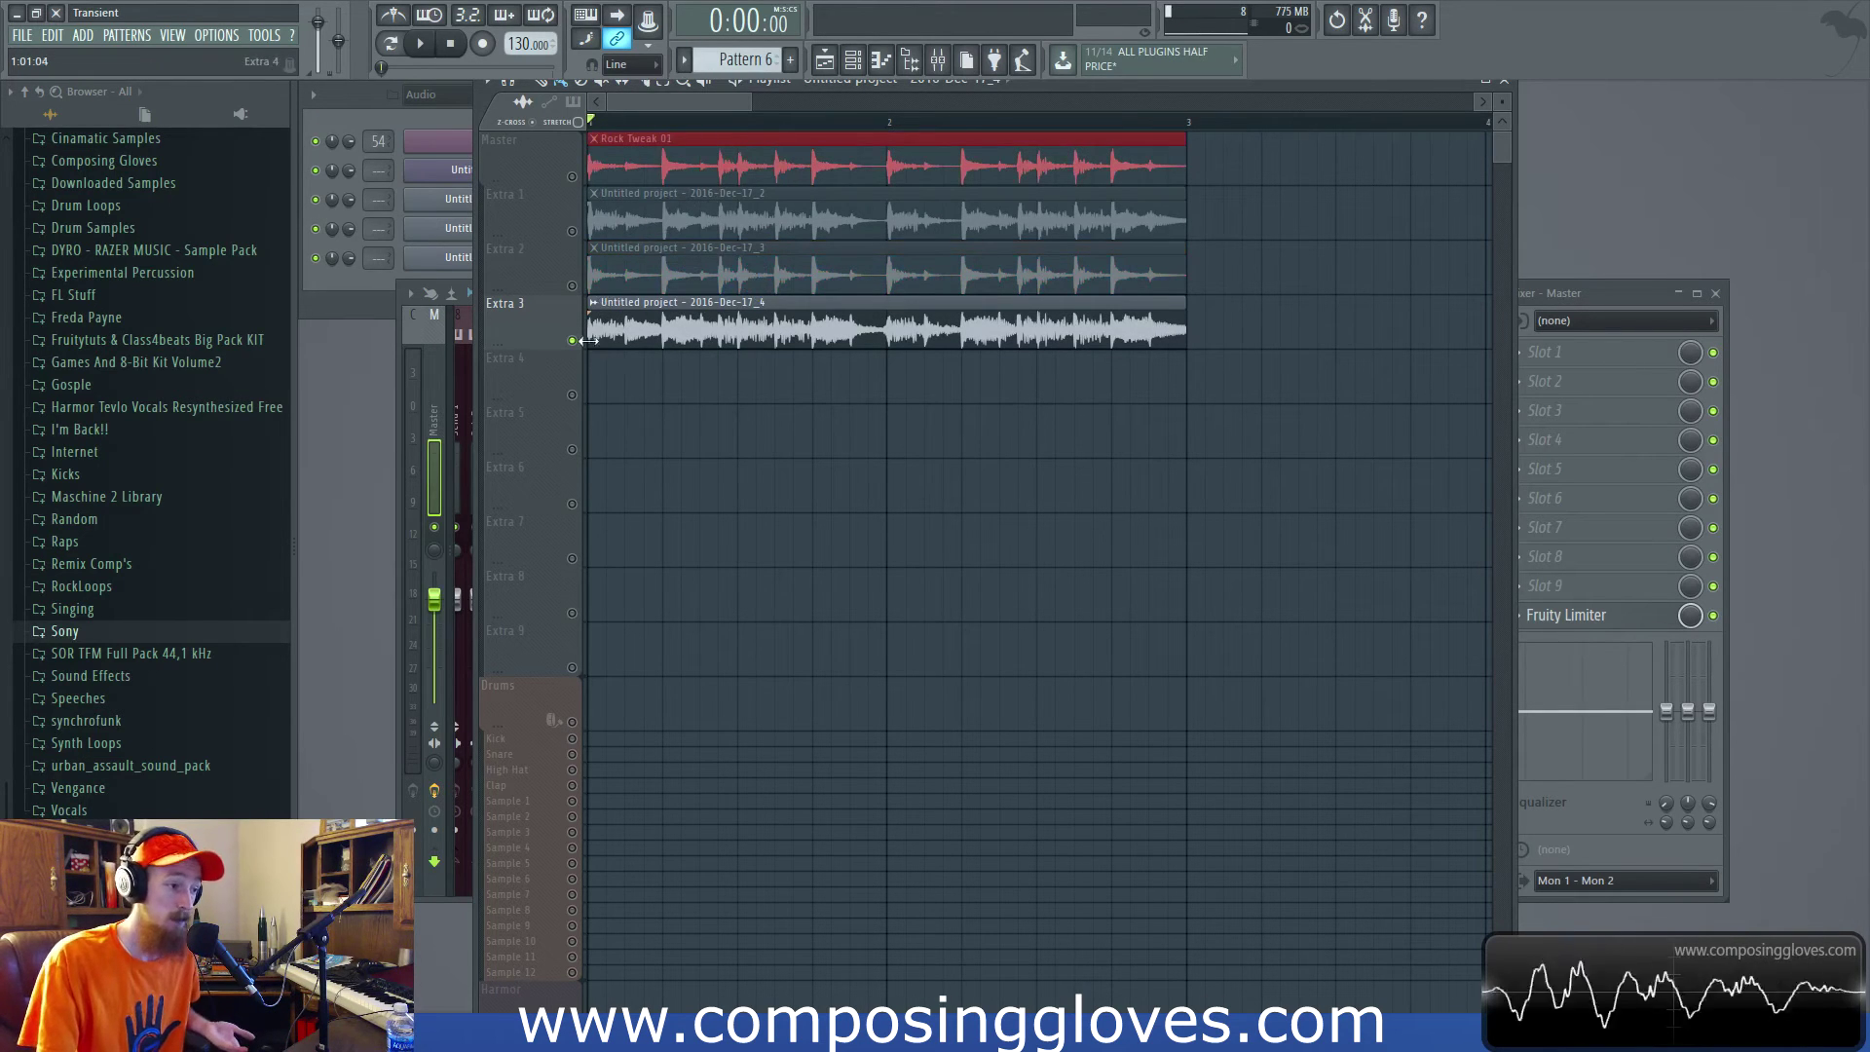
Unmute the Master track holding Rock Tweak 01 and mute the Extra 3 track.
left_click(571, 177)
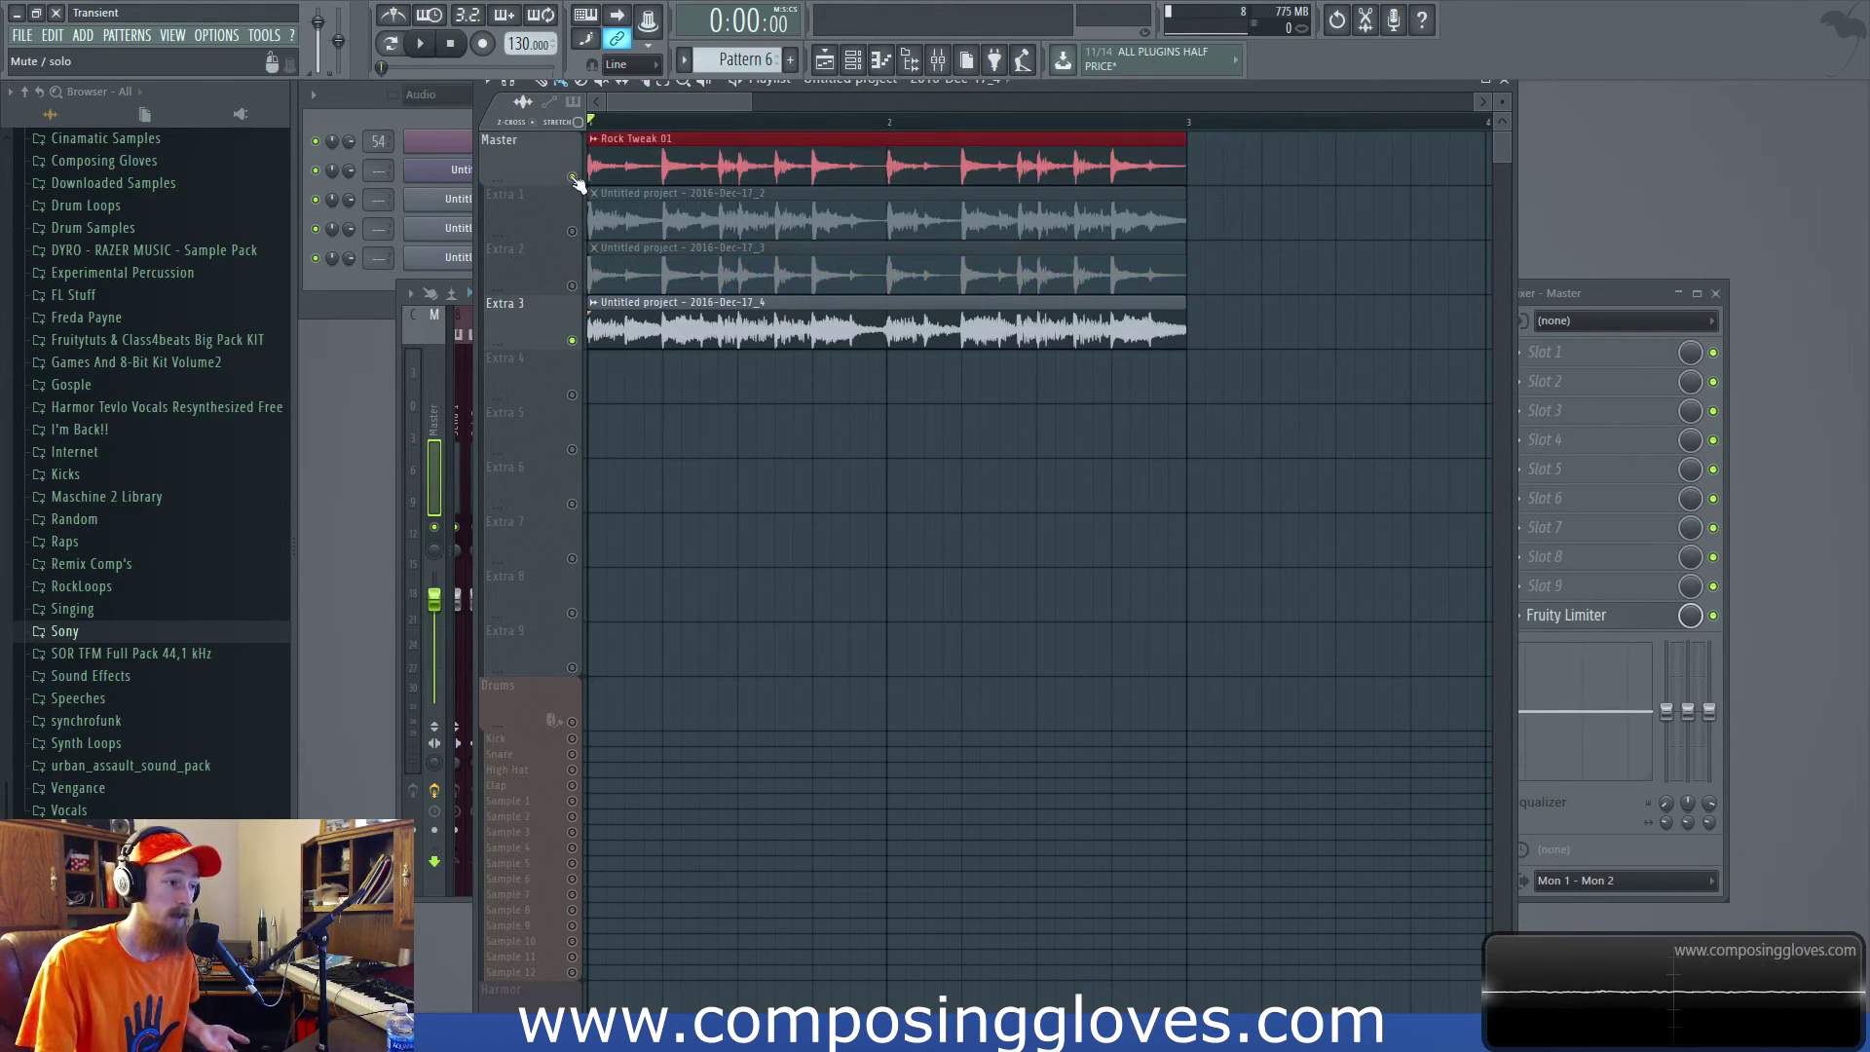
left_click(573, 340)
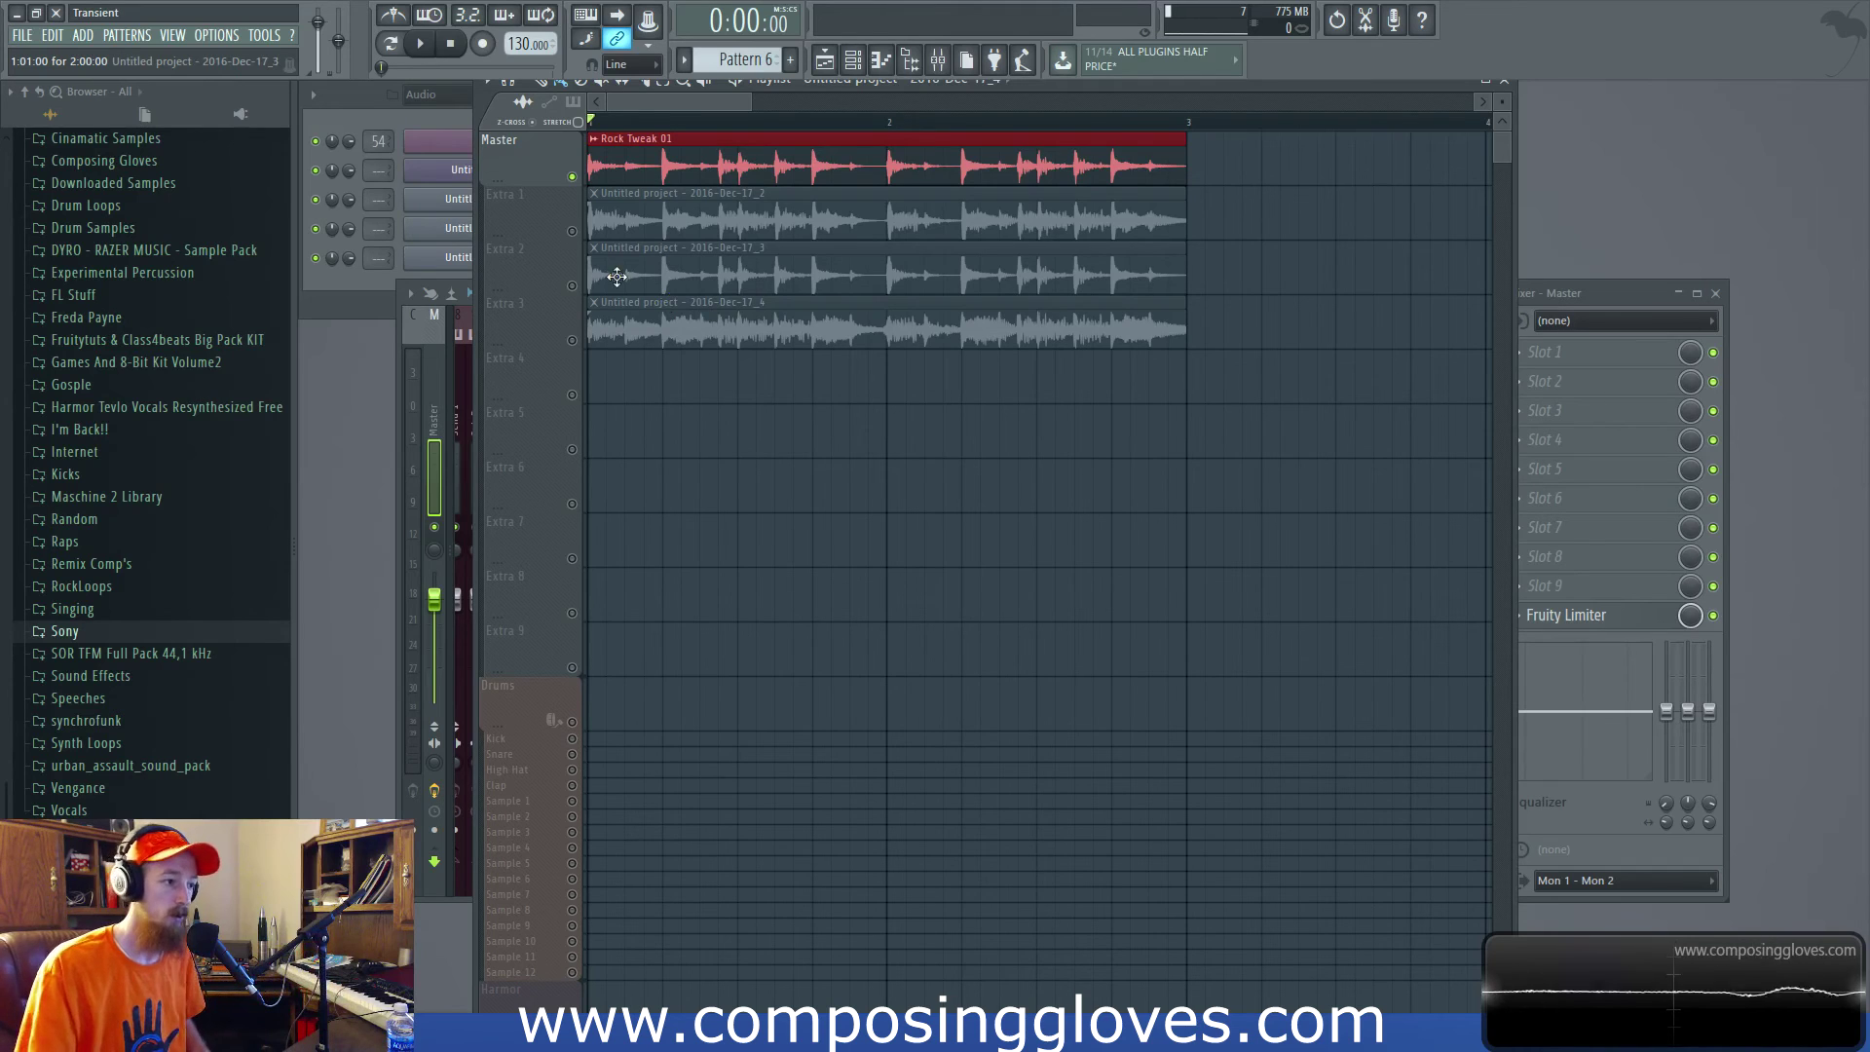
left_click(725, 322)
left_click(795, 416)
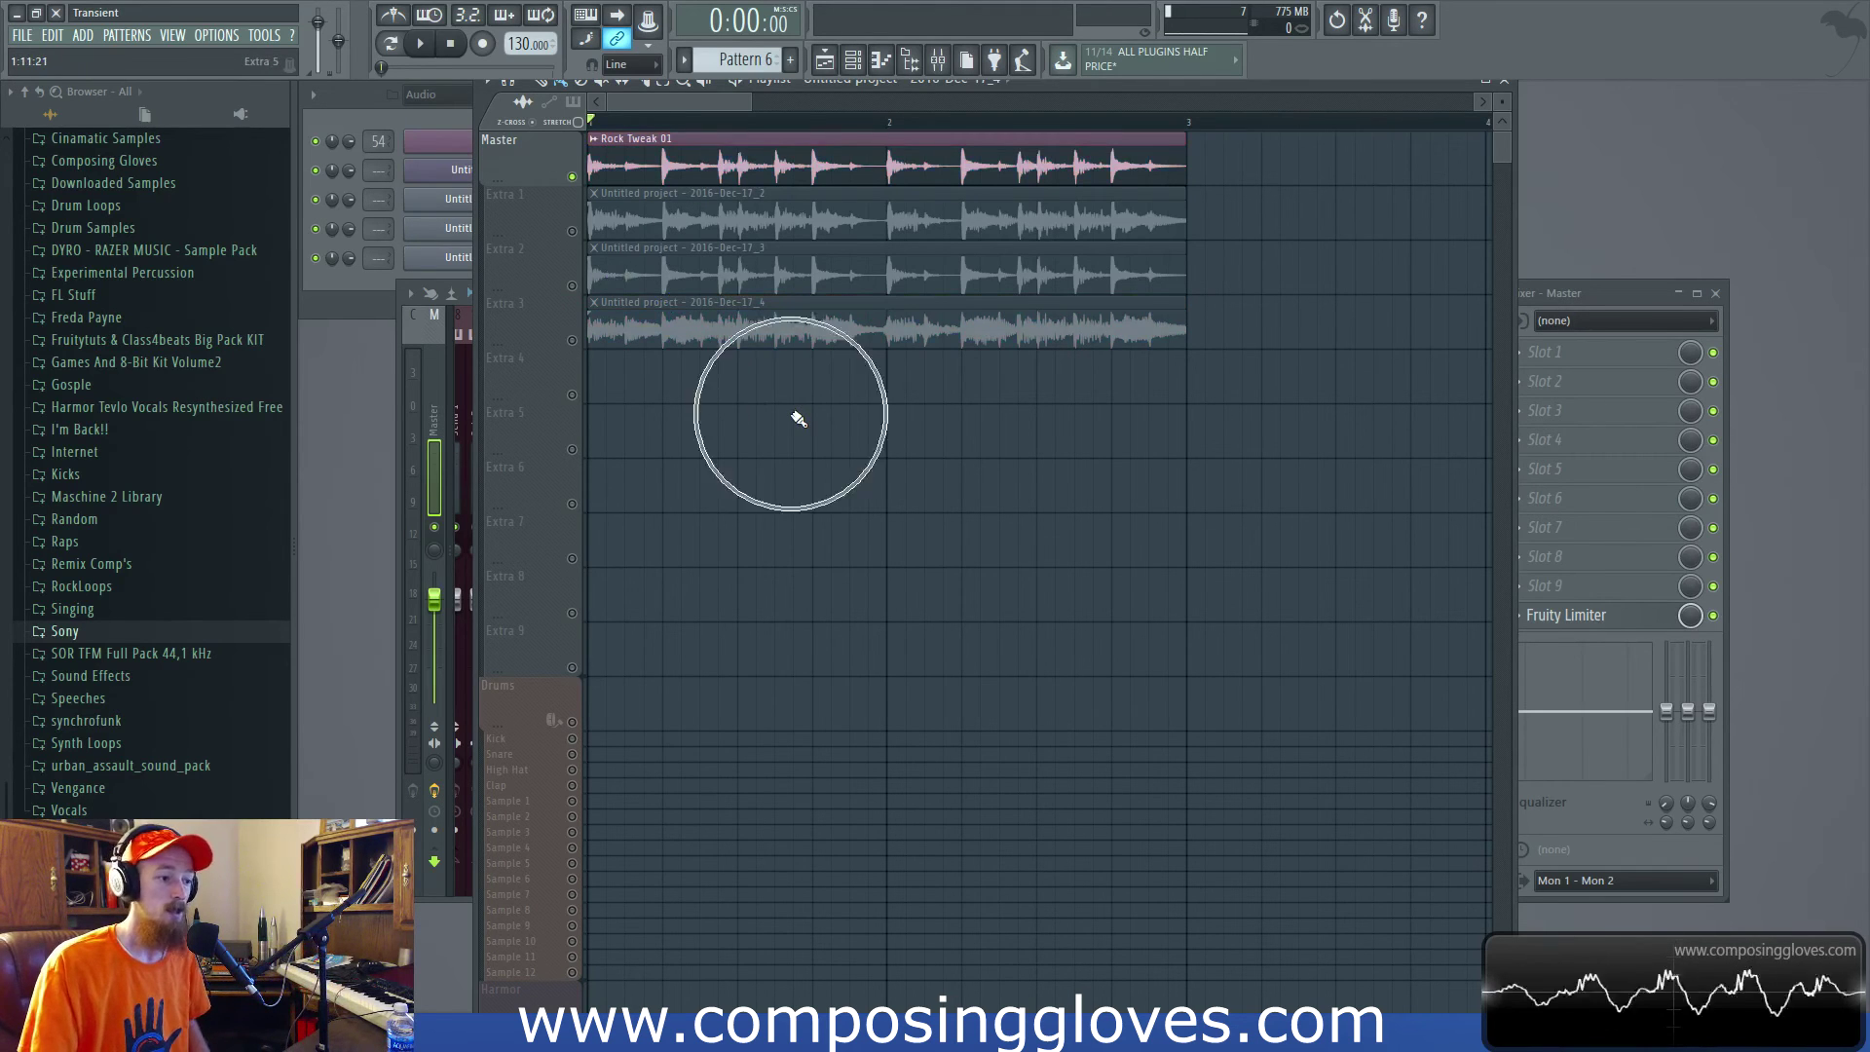
scroll(710, 251, "up", 2)
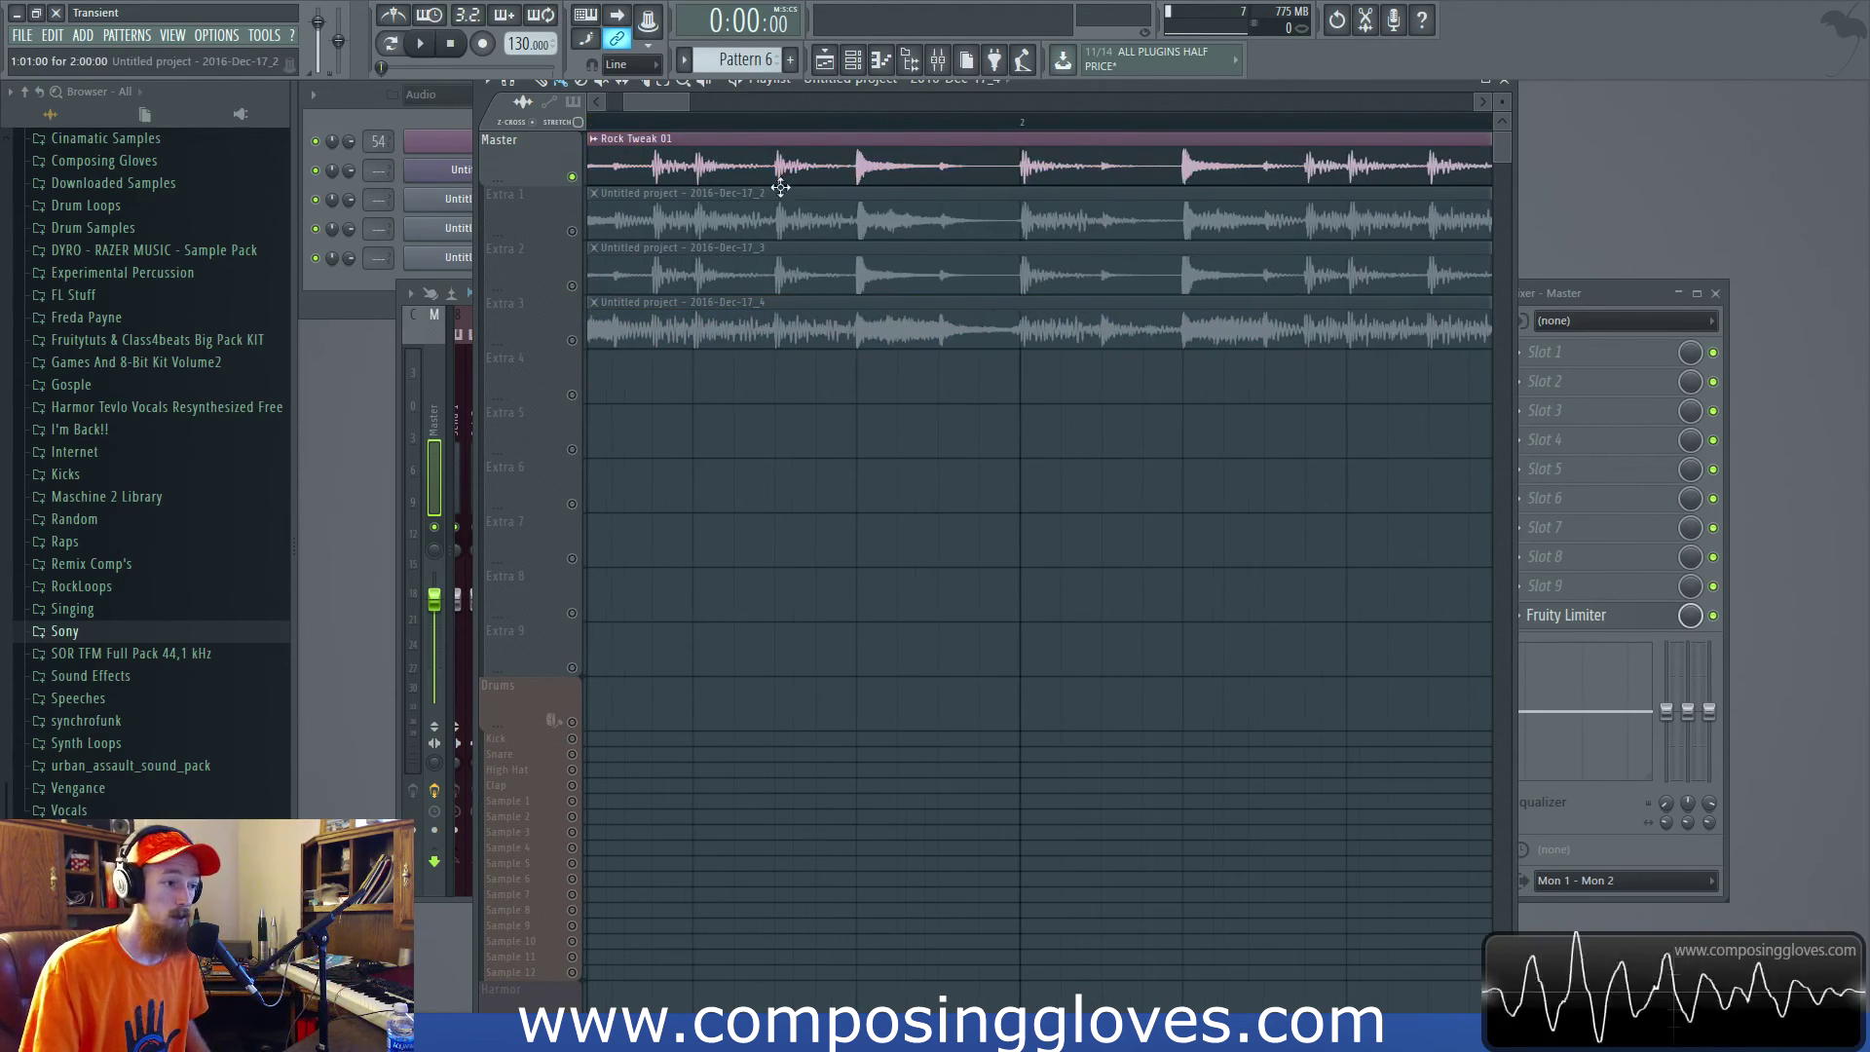
left_click(1047, 167)
scroll(1047, 168, "down", 2)
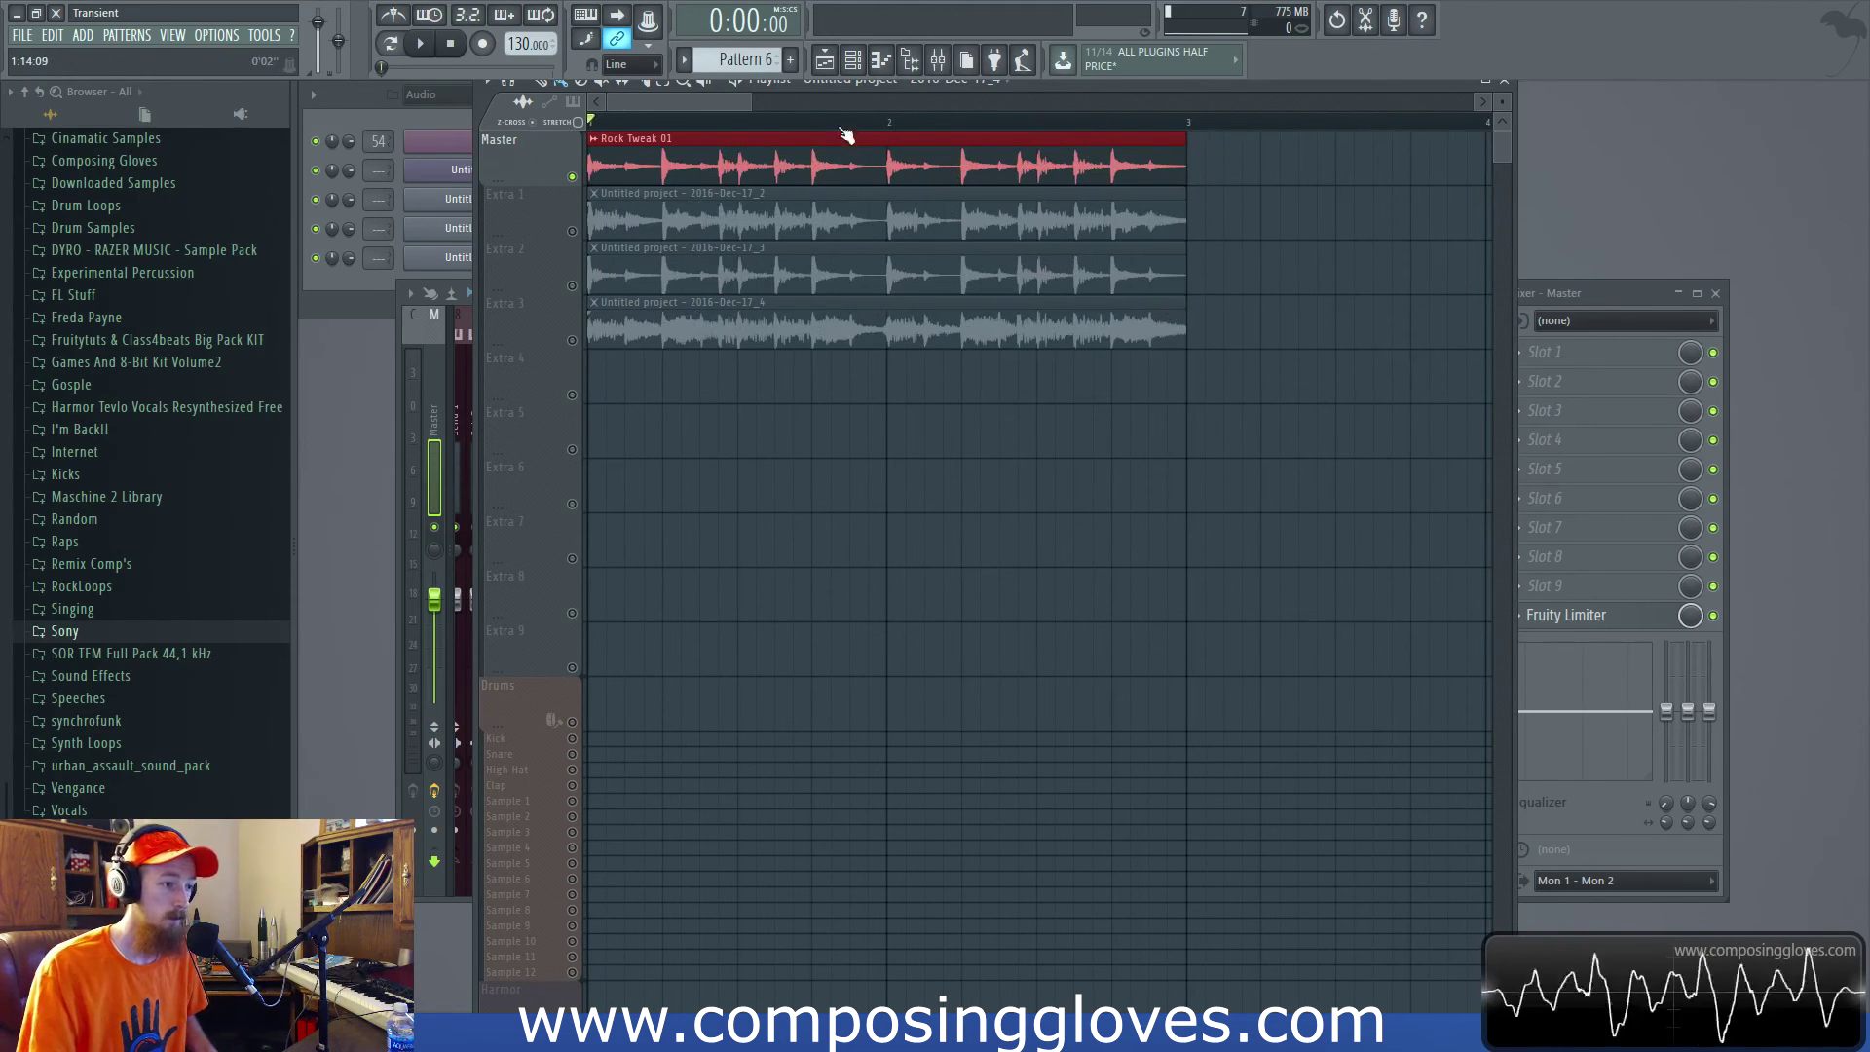
Mark a short time range just before bar 2, placing the song position at 0:01:50.
left_click_drag(845, 127, 882, 124)
left_click(875, 321)
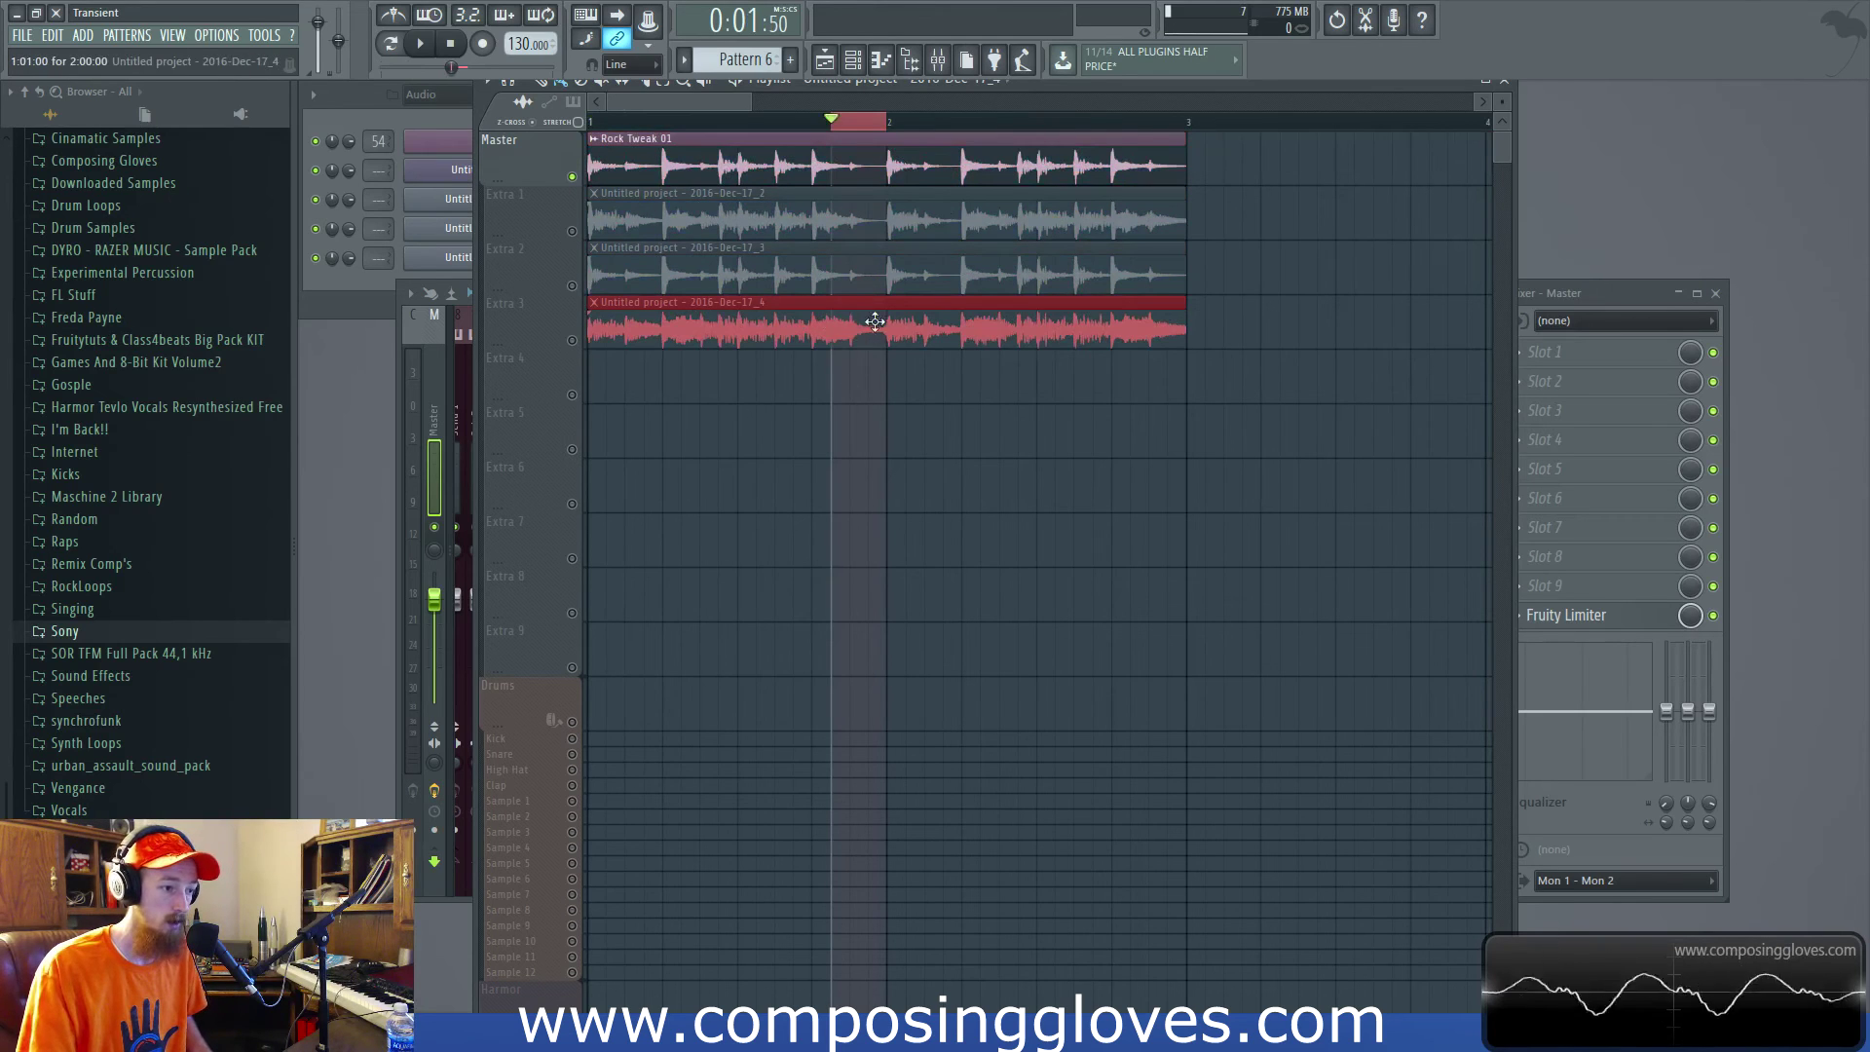
left_click(893, 290)
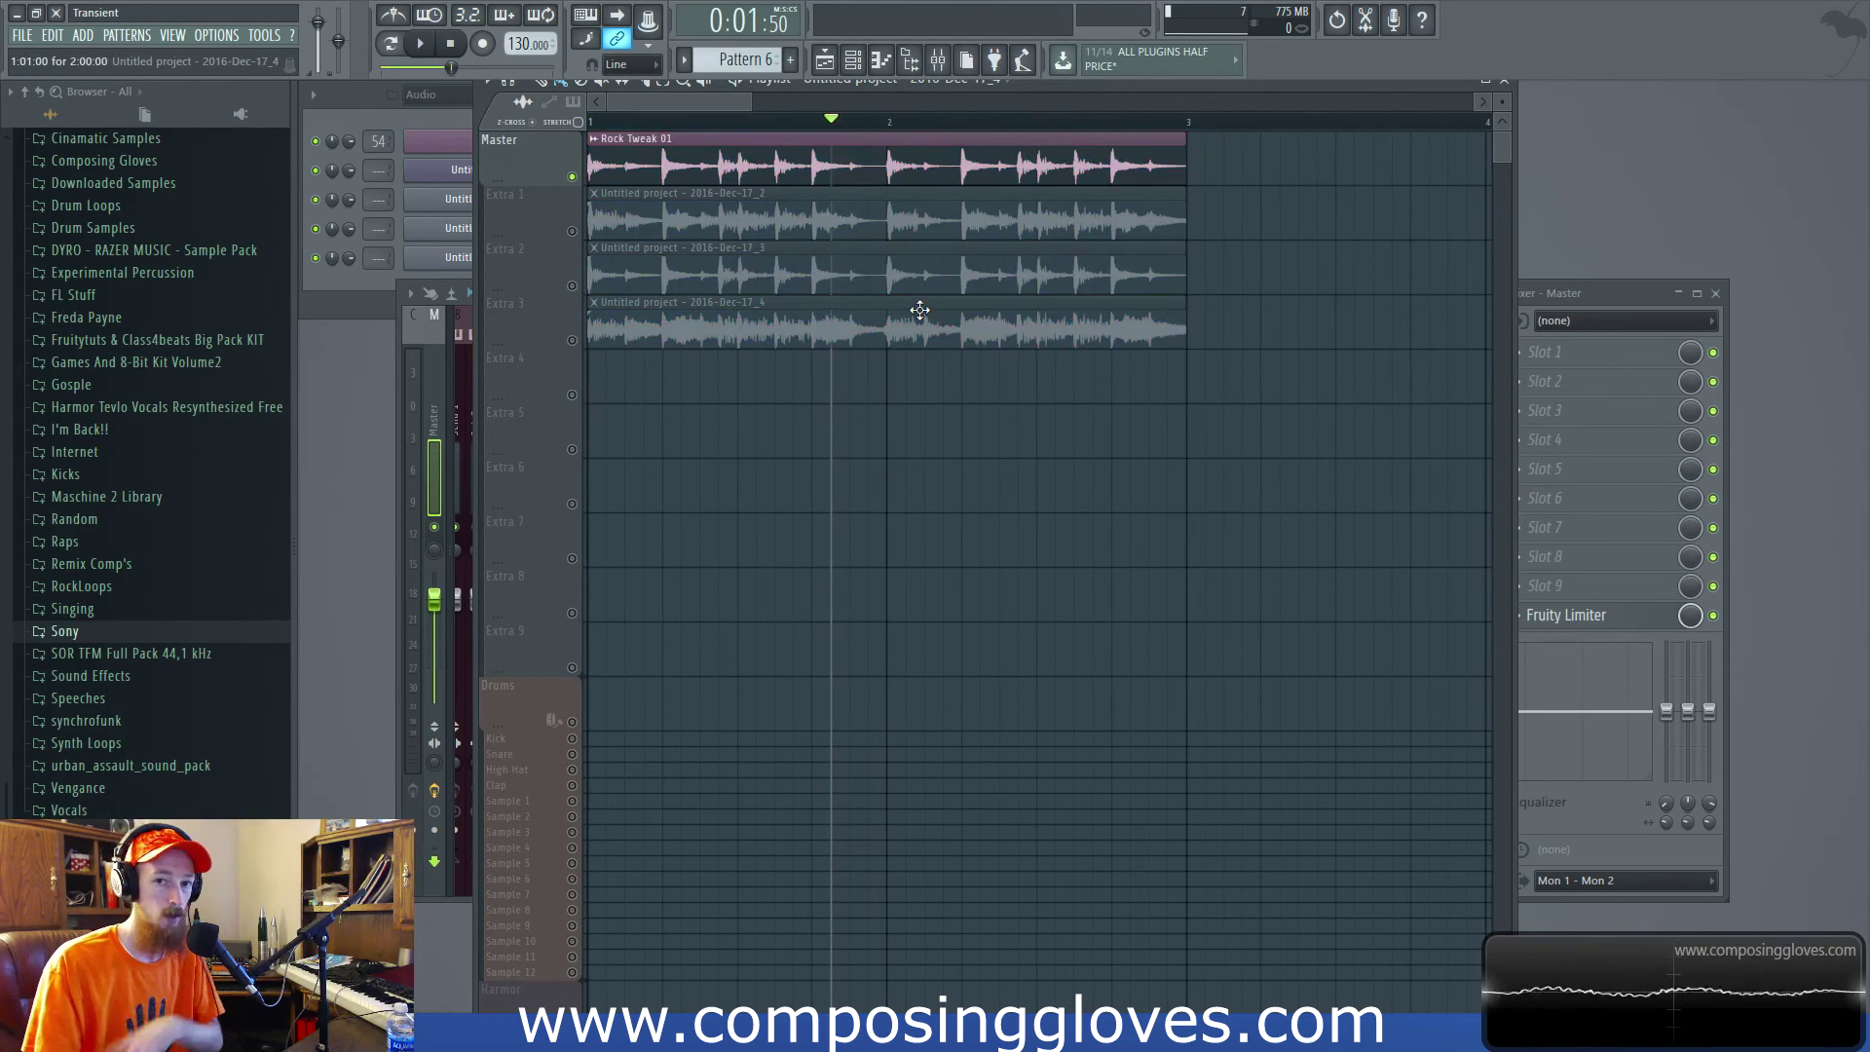
left_click_drag(832, 122, 886, 126)
left_click(885, 134)
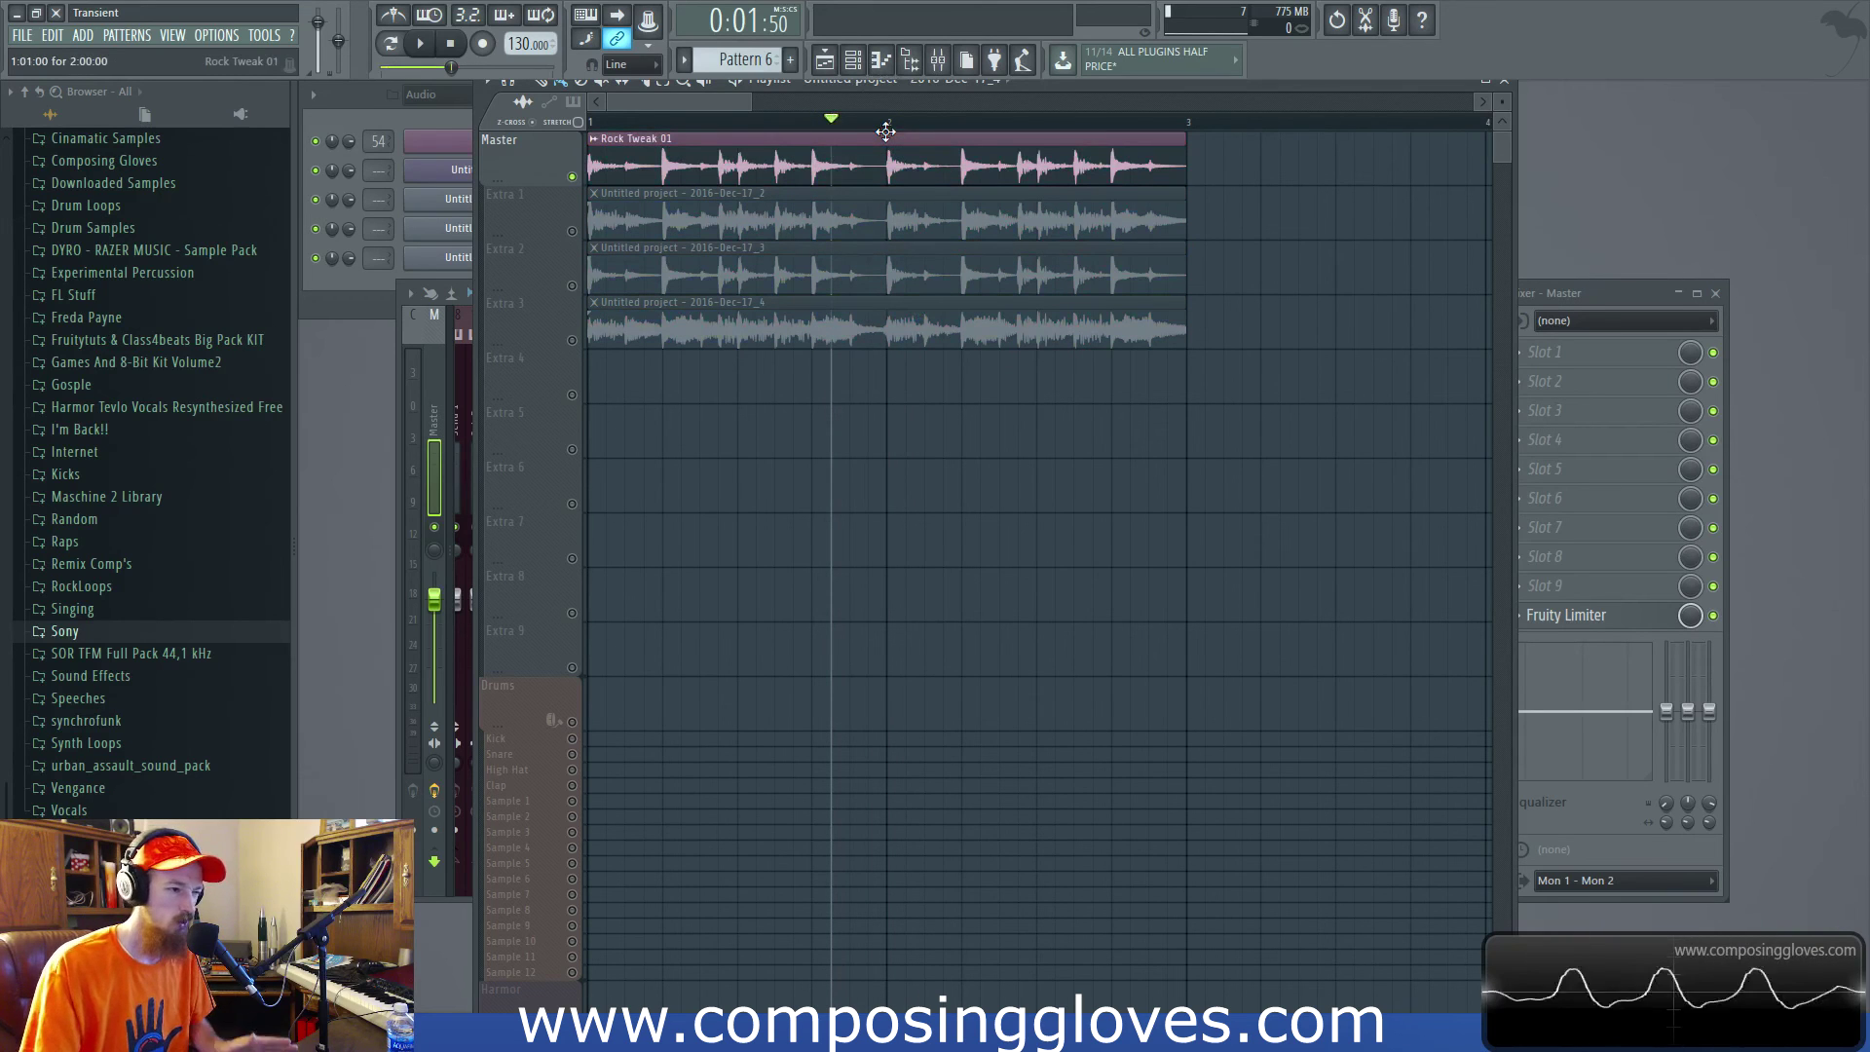